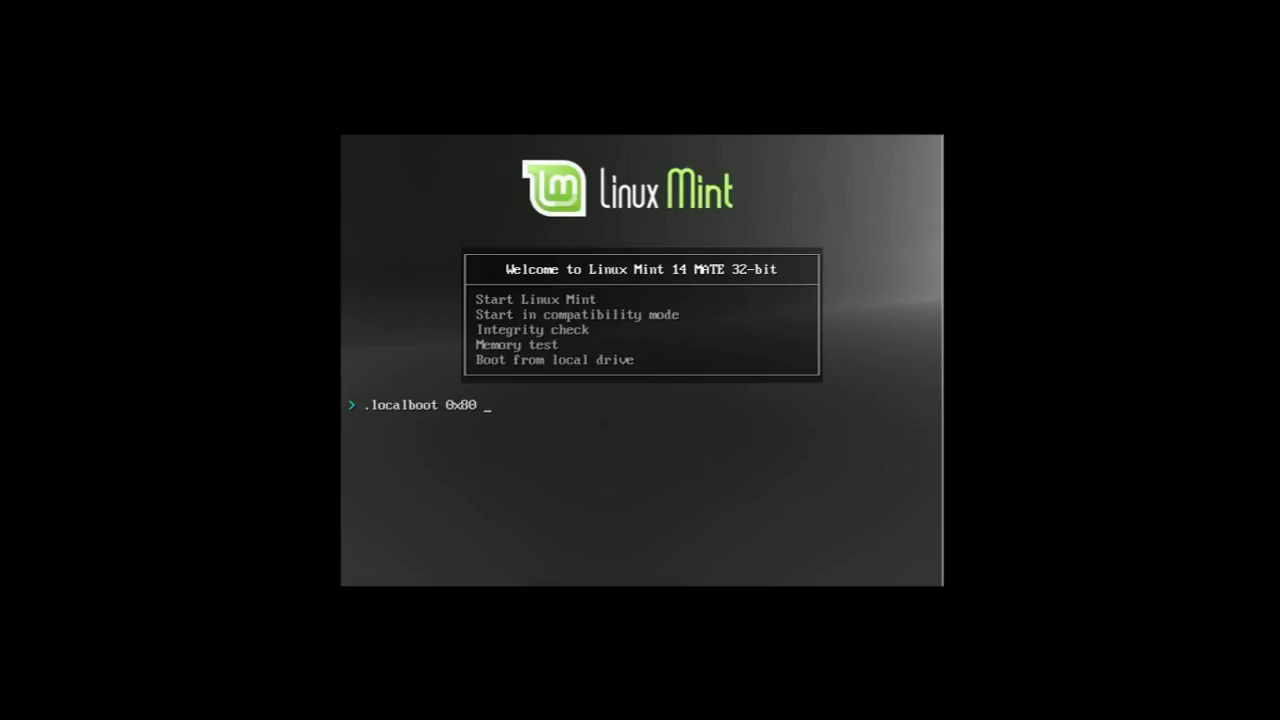
Leave the boot option editor and boot the live system with the Start Linux Mint entry
{"action": "key", "text": "Escape"}
{"action": "key", "text": "Up"}
{"action": "key", "text": "Up"}
{"action": "key", "text": "Up"}
{"action": "key", "text": "Up"}
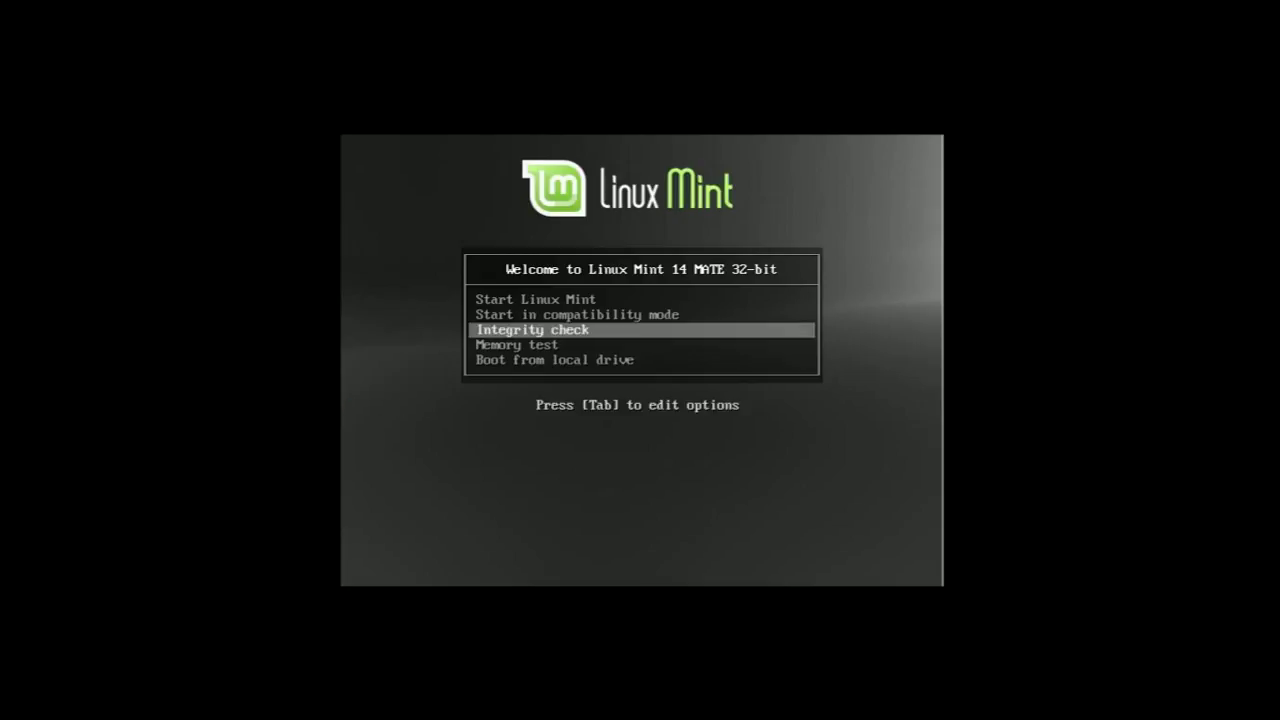
{"action": "key", "text": "Return"}
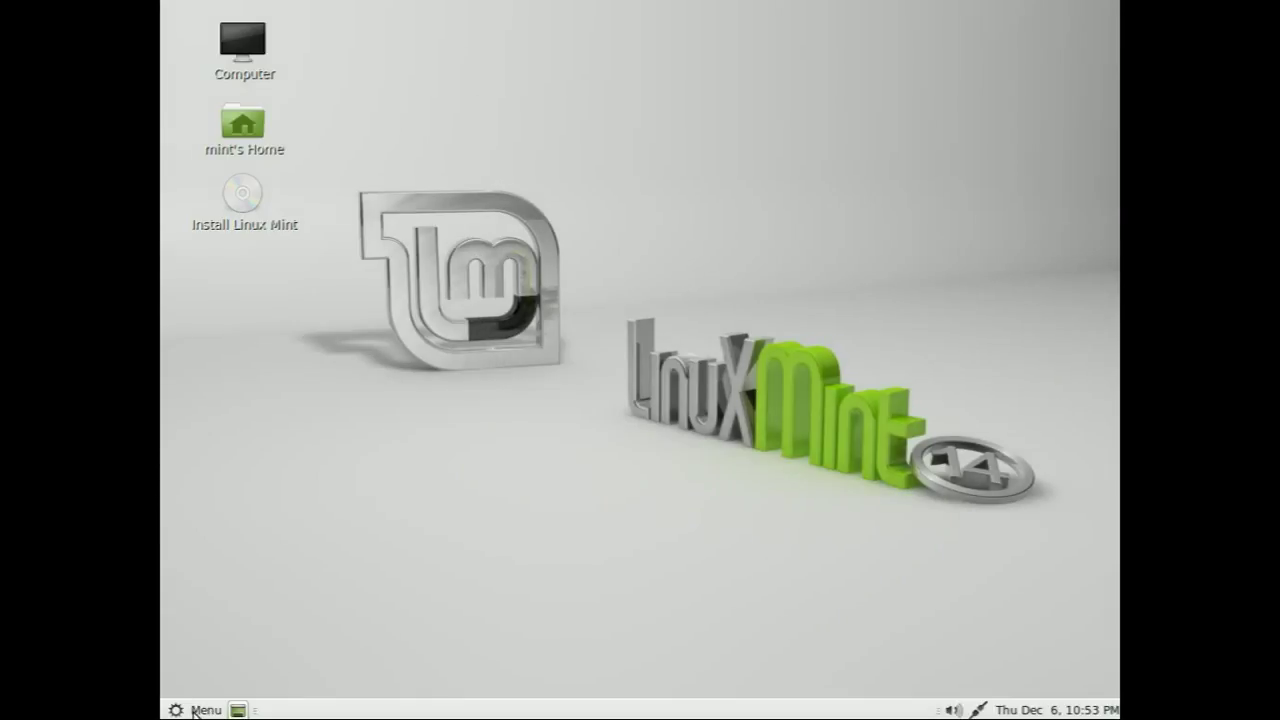
Browse the complete list of installed applications from beginning to end
{"action": "left_click", "coordinate": [195, 712]}
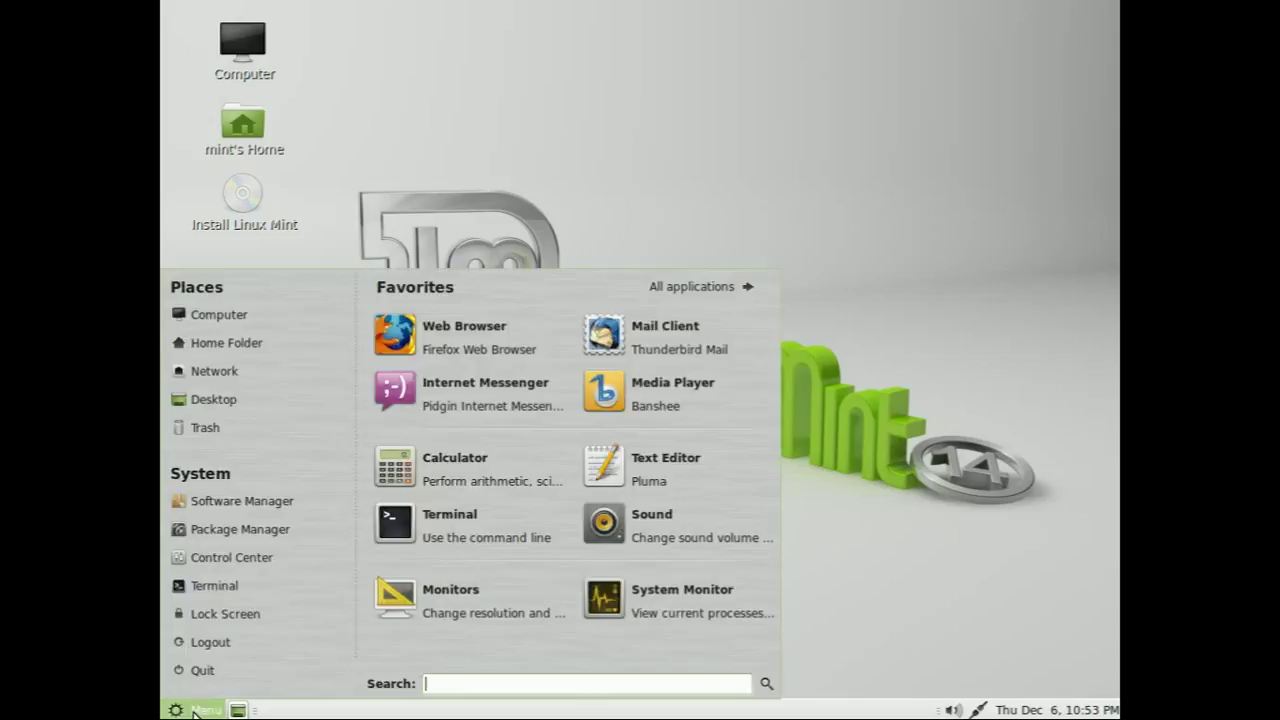
{"action": "left_click", "coordinate": [714, 299]}
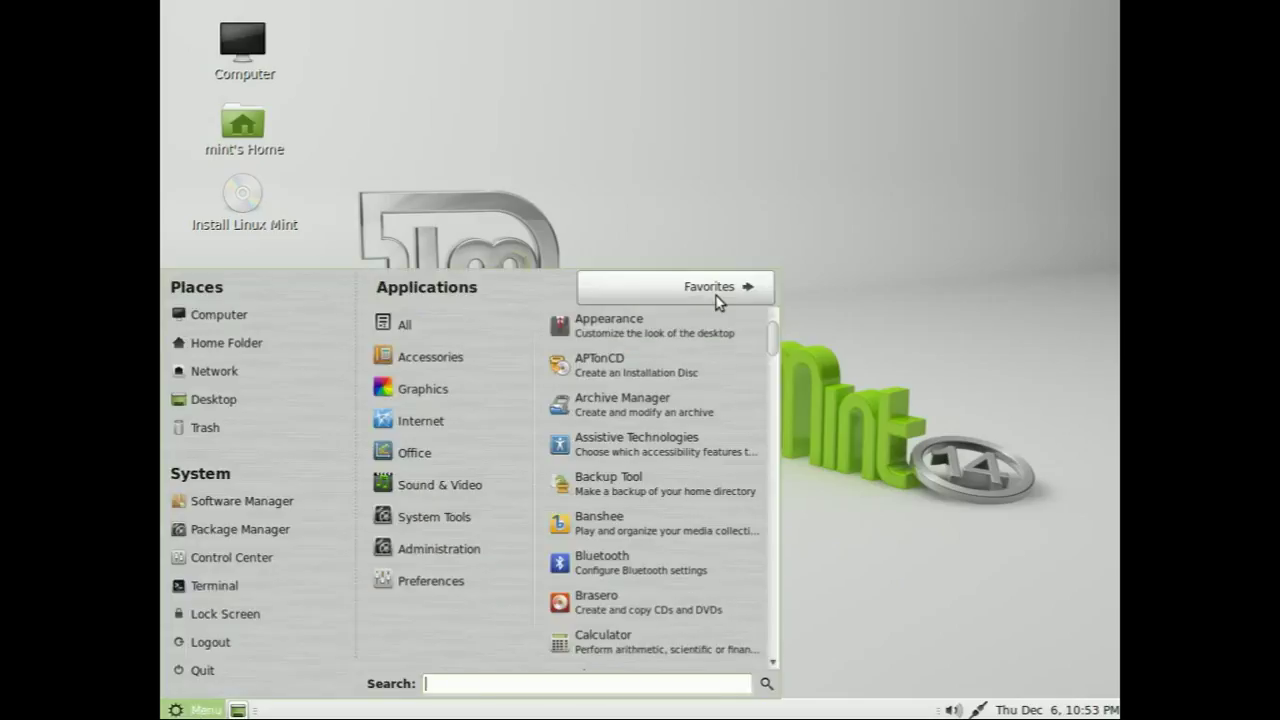
{"action": "scroll", "coordinate": [714, 437], "scroll_direction": "down", "scroll_amount": 3}
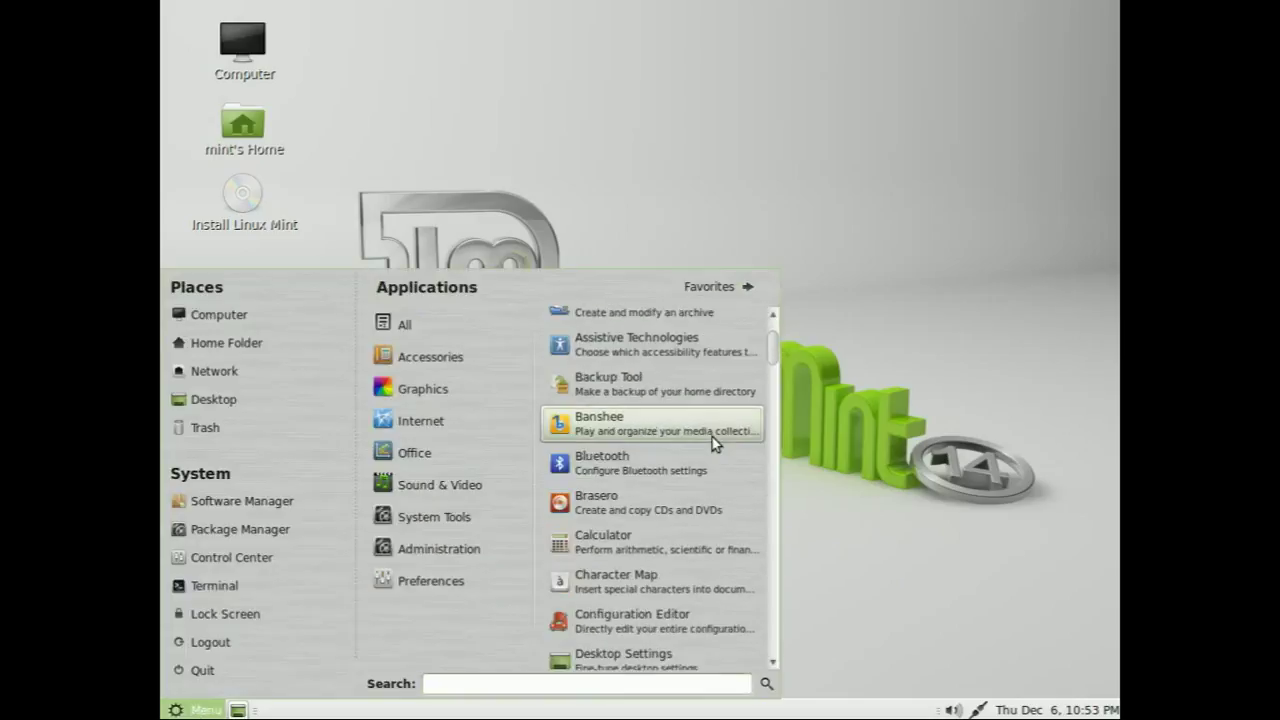
{"action": "scroll", "coordinate": [714, 445], "scroll_direction": "down", "scroll_amount": 5}
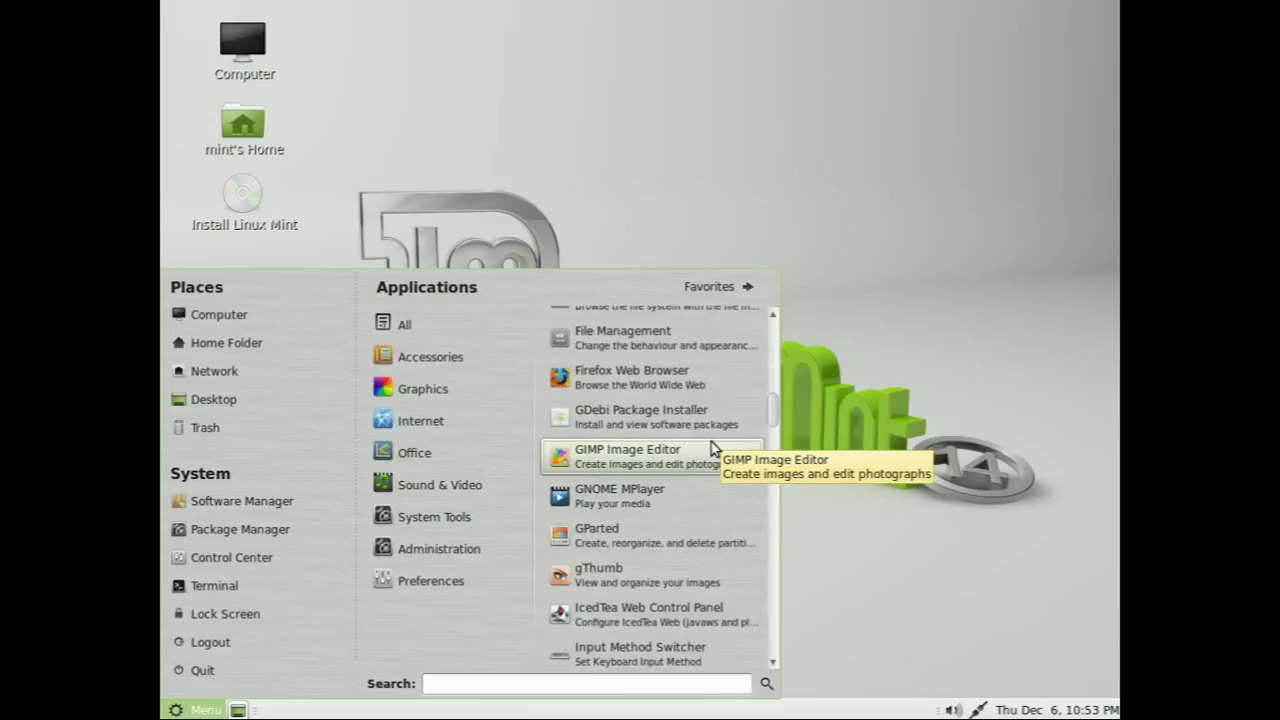
{"action": "scroll", "coordinate": [714, 448], "scroll_direction": "down", "scroll_amount": 10}
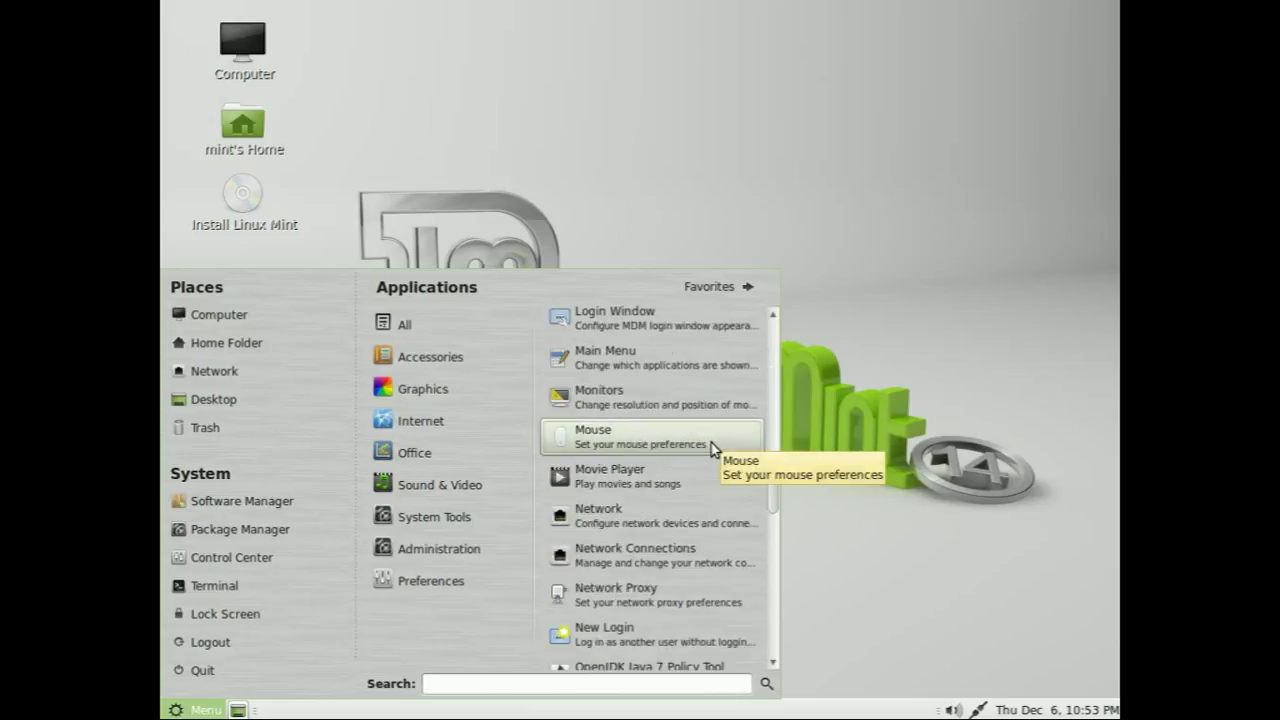
{"action": "scroll", "coordinate": [714, 448], "scroll_direction": "down", "scroll_amount": 3}
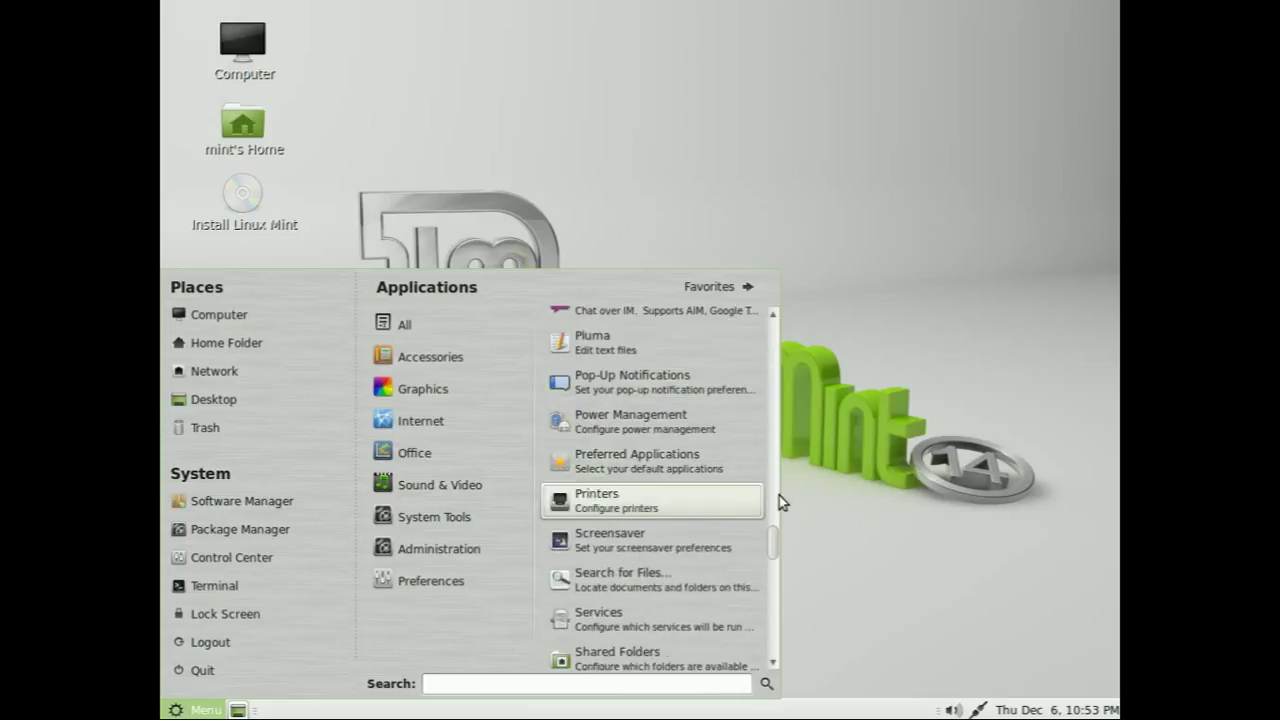
{"action": "scroll", "coordinate": [754, 505], "scroll_direction": "down", "scroll_amount": 9}
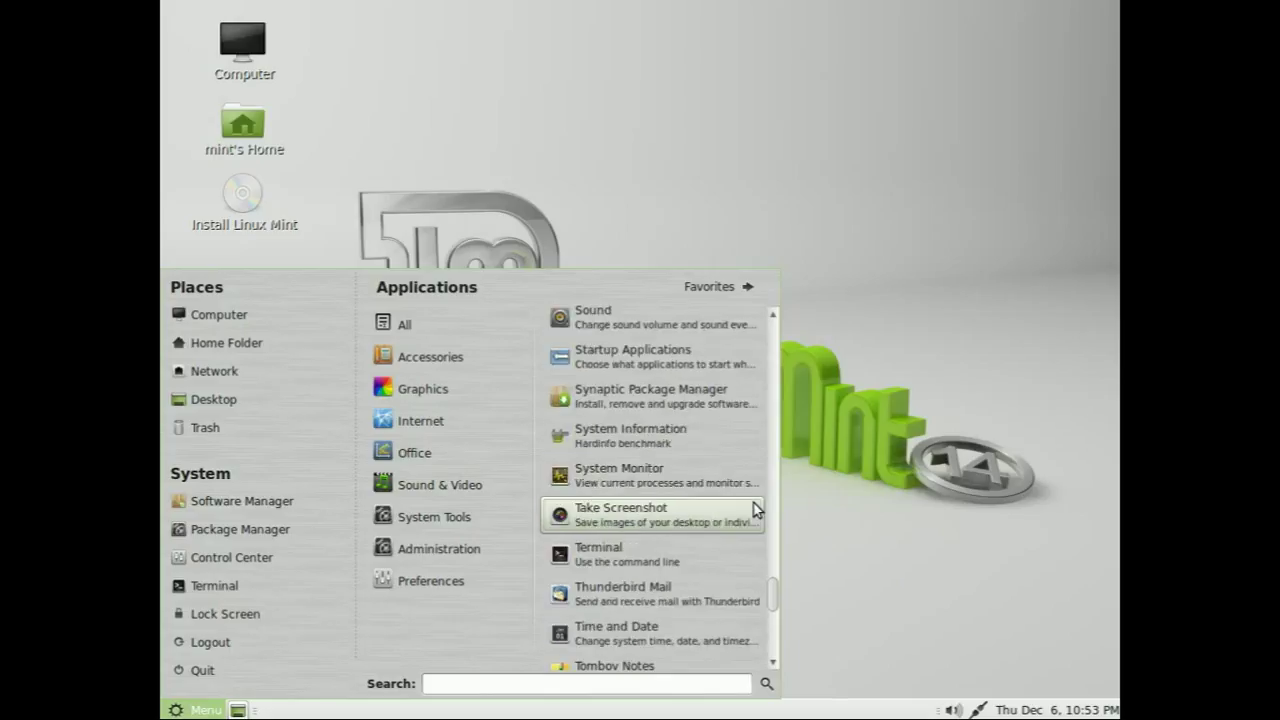
{"action": "scroll", "coordinate": [754, 503], "scroll_direction": "down", "scroll_amount": 4}
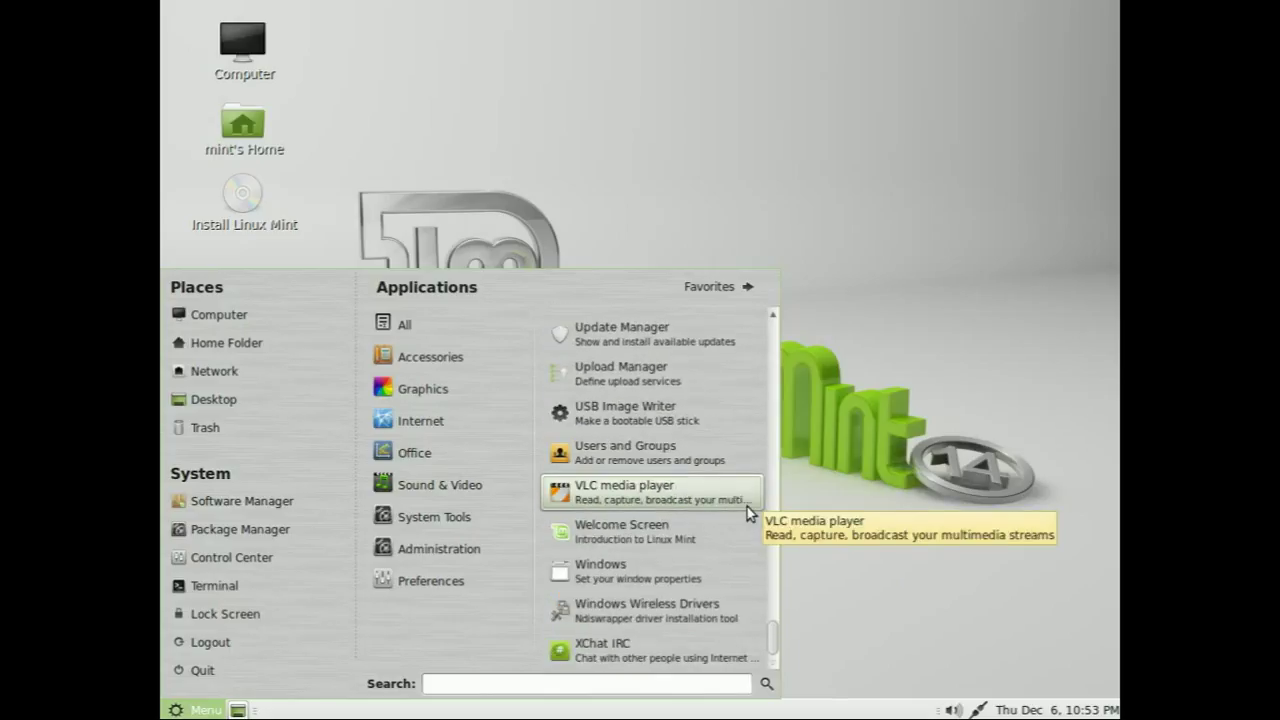
Look through the application categories from Graphics to Preferences, including the Administration and Preferences entries
{"action": "mouse_move", "coordinate": [415, 388]}
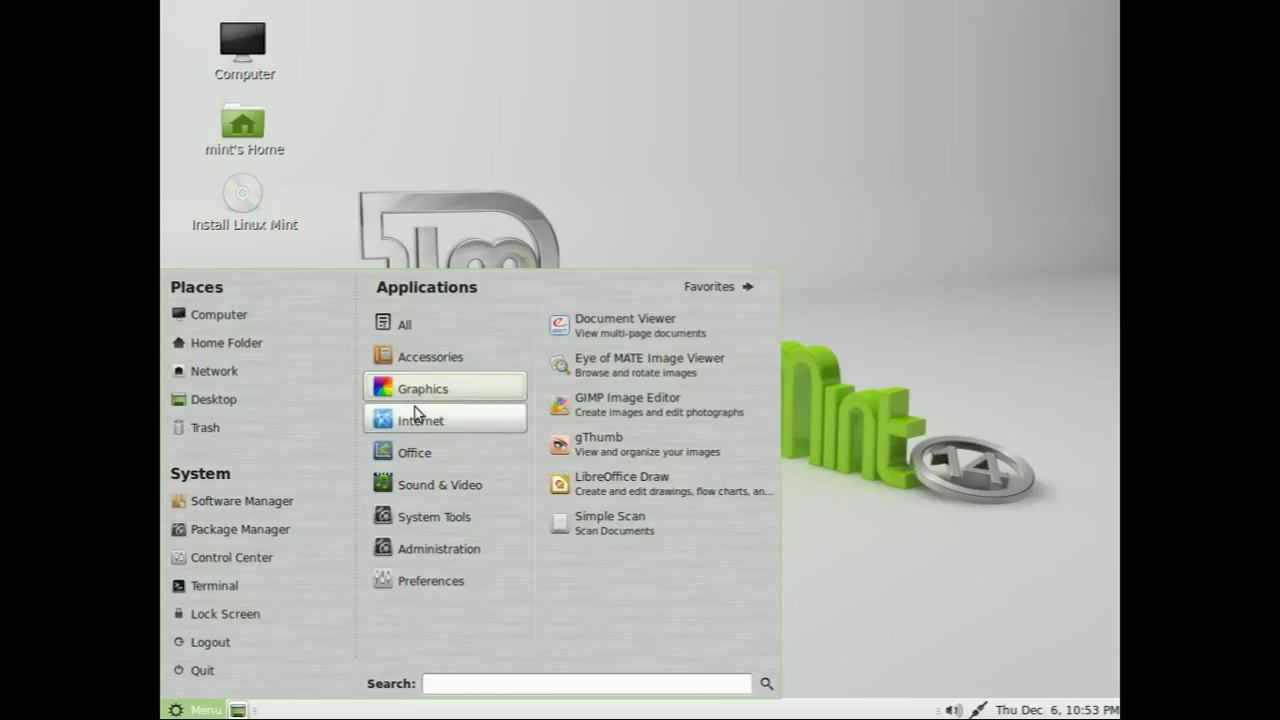
{"action": "mouse_move", "coordinate": [418, 455]}
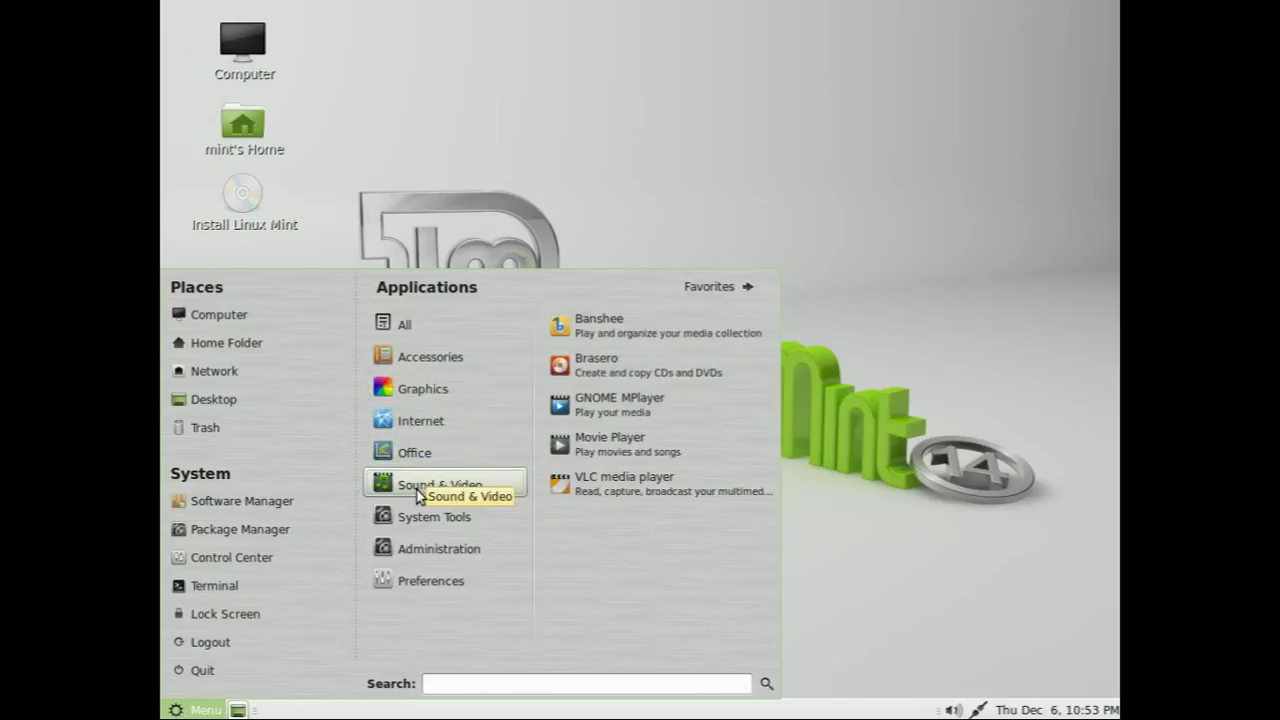
{"action": "mouse_move", "coordinate": [419, 543]}
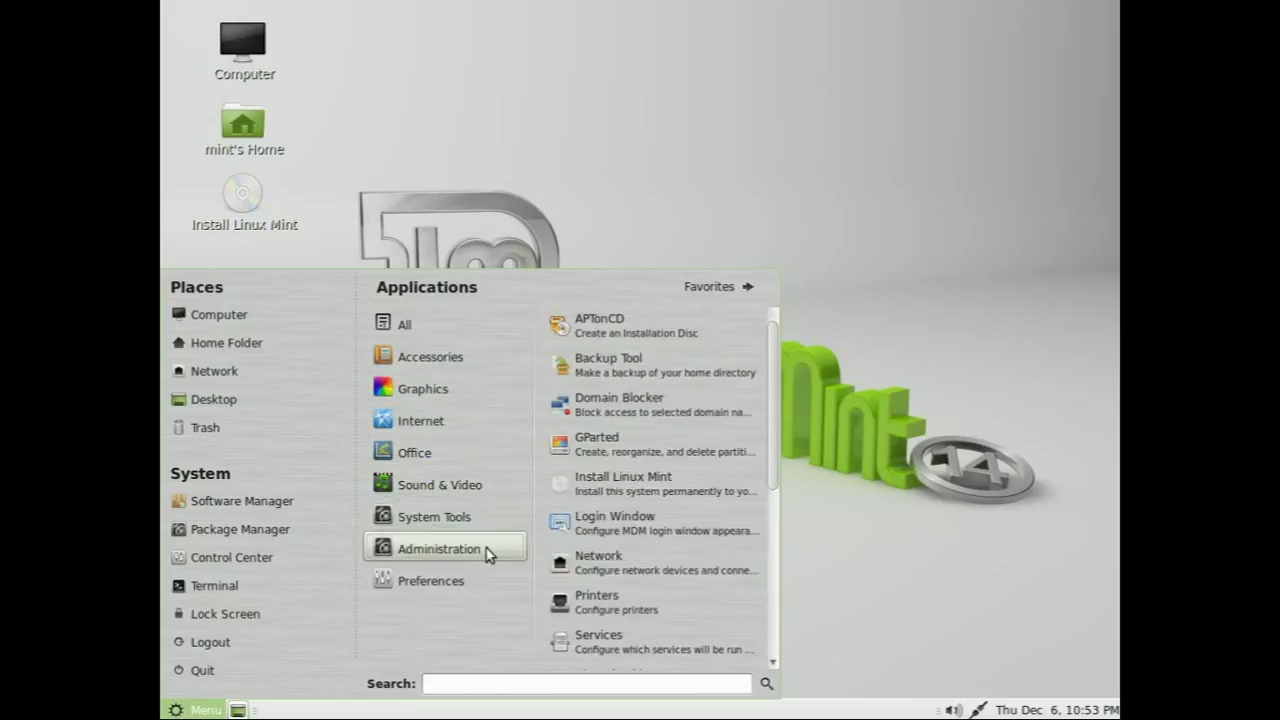
{"action": "scroll", "coordinate": [624, 556], "scroll_direction": "down", "scroll_amount": 5}
{"action": "scroll", "coordinate": [624, 556], "scroll_direction": "down", "scroll_amount": 3}
{"action": "mouse_move", "coordinate": [486, 590]}
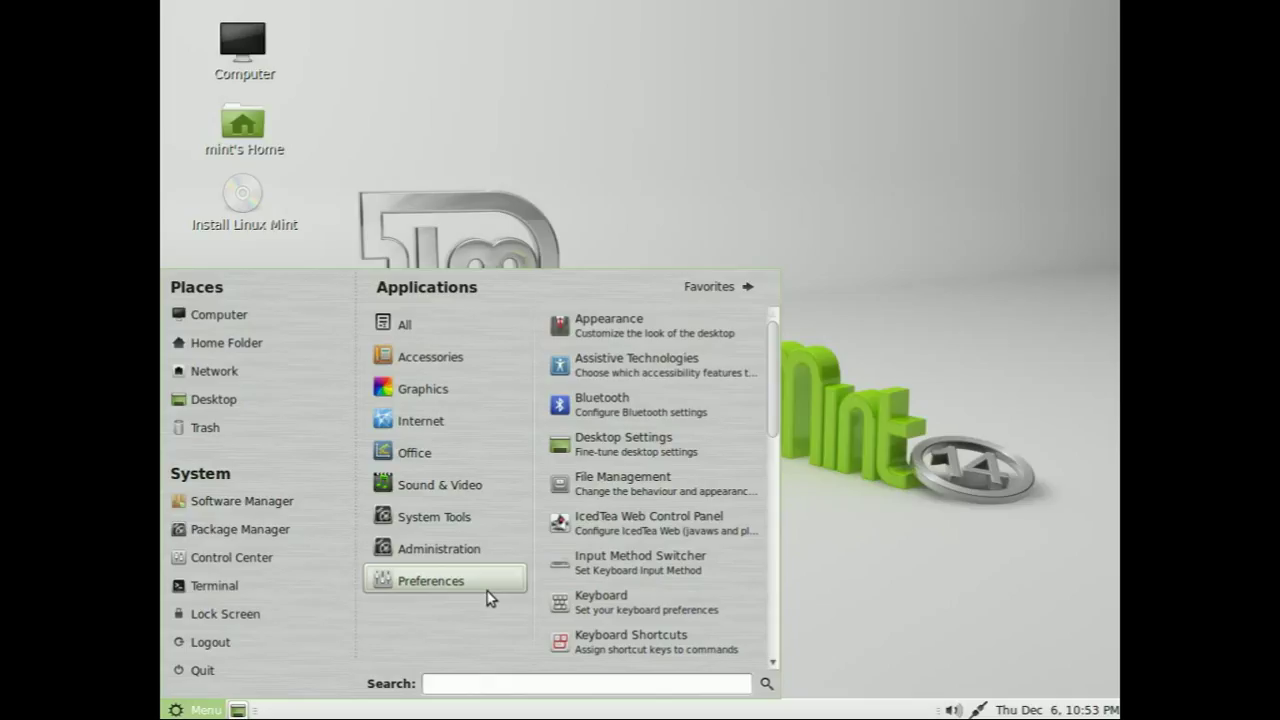
{"action": "scroll", "coordinate": [713, 588], "scroll_direction": "down", "scroll_amount": 12}
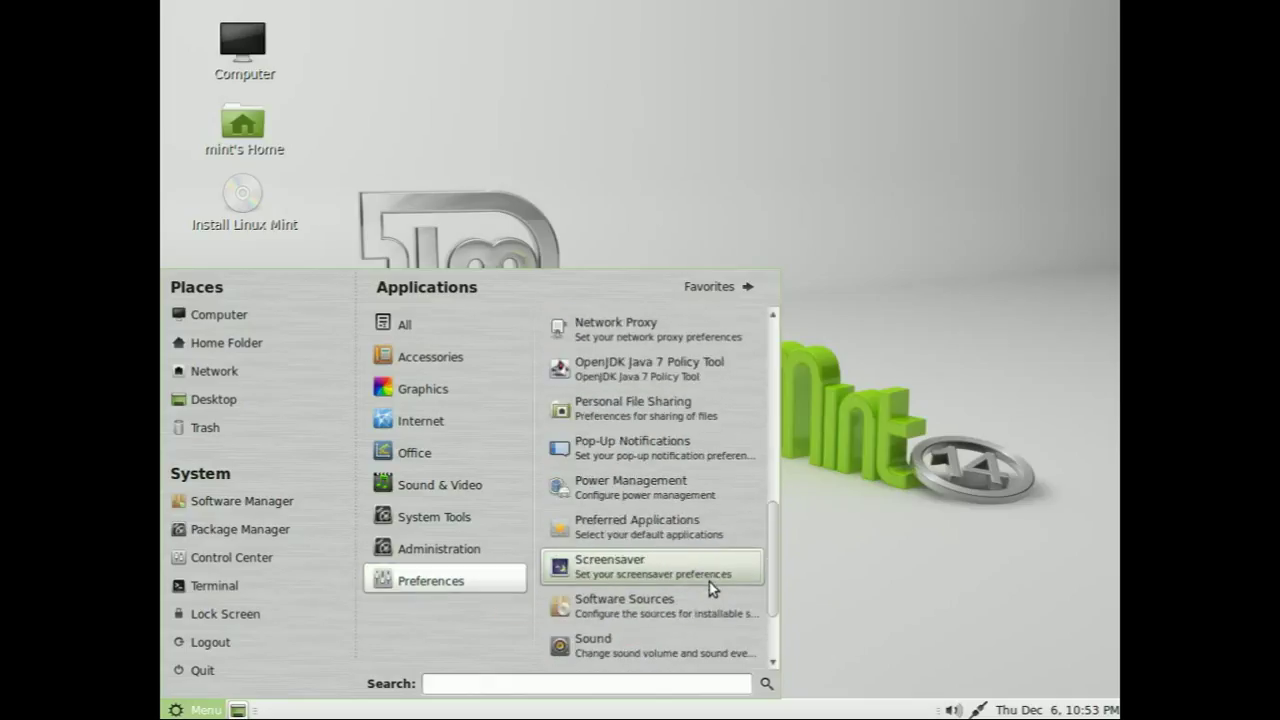
{"action": "left_click", "coordinate": [377, 218]}
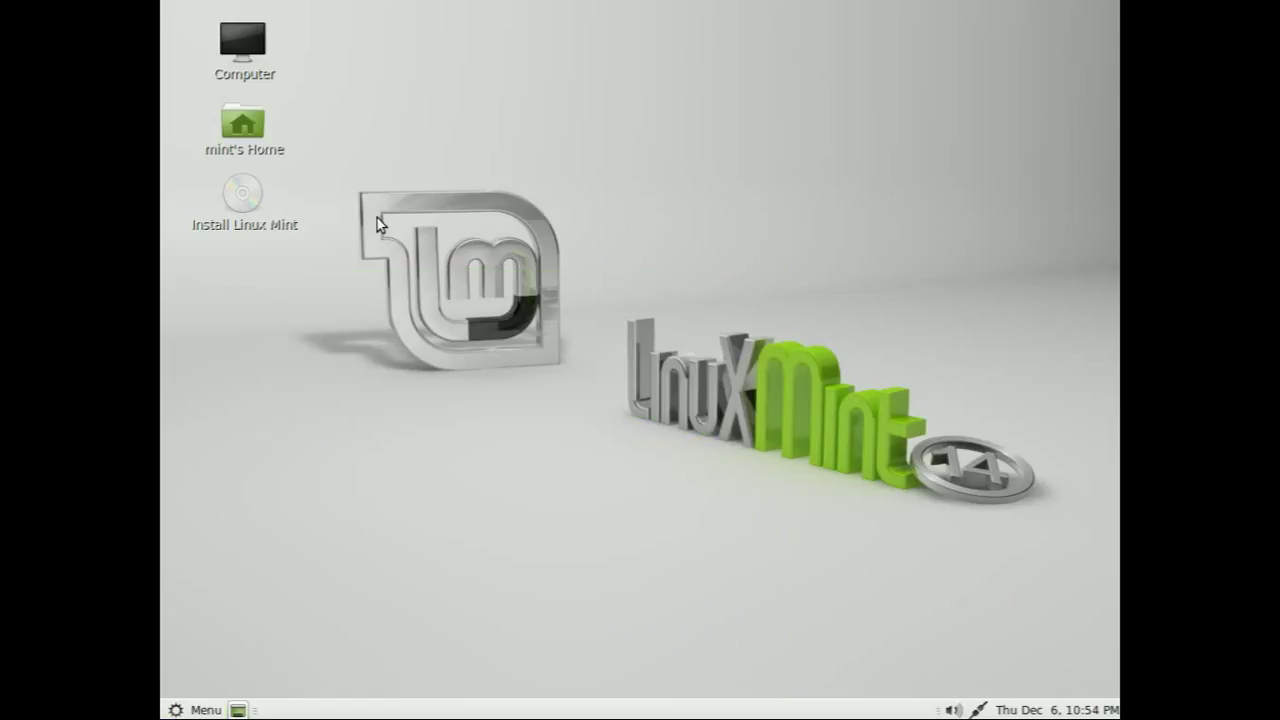
Launch the Linux Mint installer, keep English as the language and proceed past the preparation requirements
{"action": "double_click", "coordinate": [244, 196]}
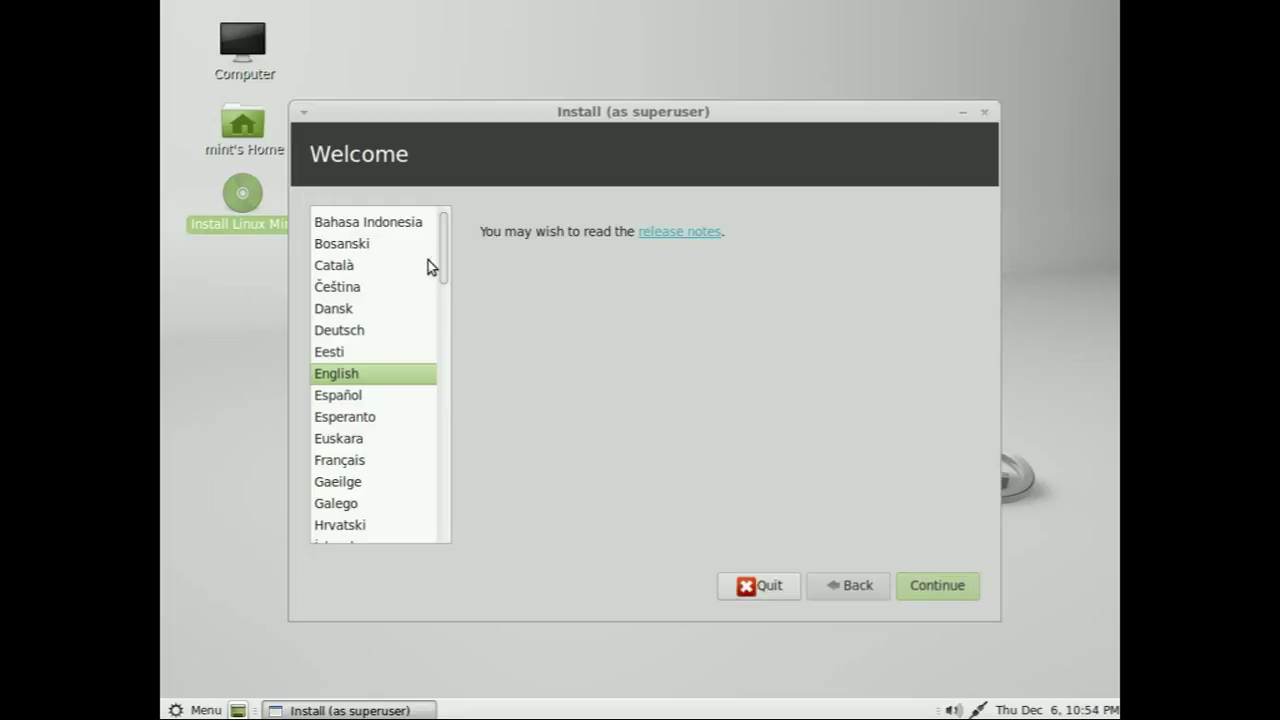
{"action": "left_click_drag", "start_coordinate": [443, 257], "coordinate": [488, 265]}
{"action": "left_click", "coordinate": [927, 588]}
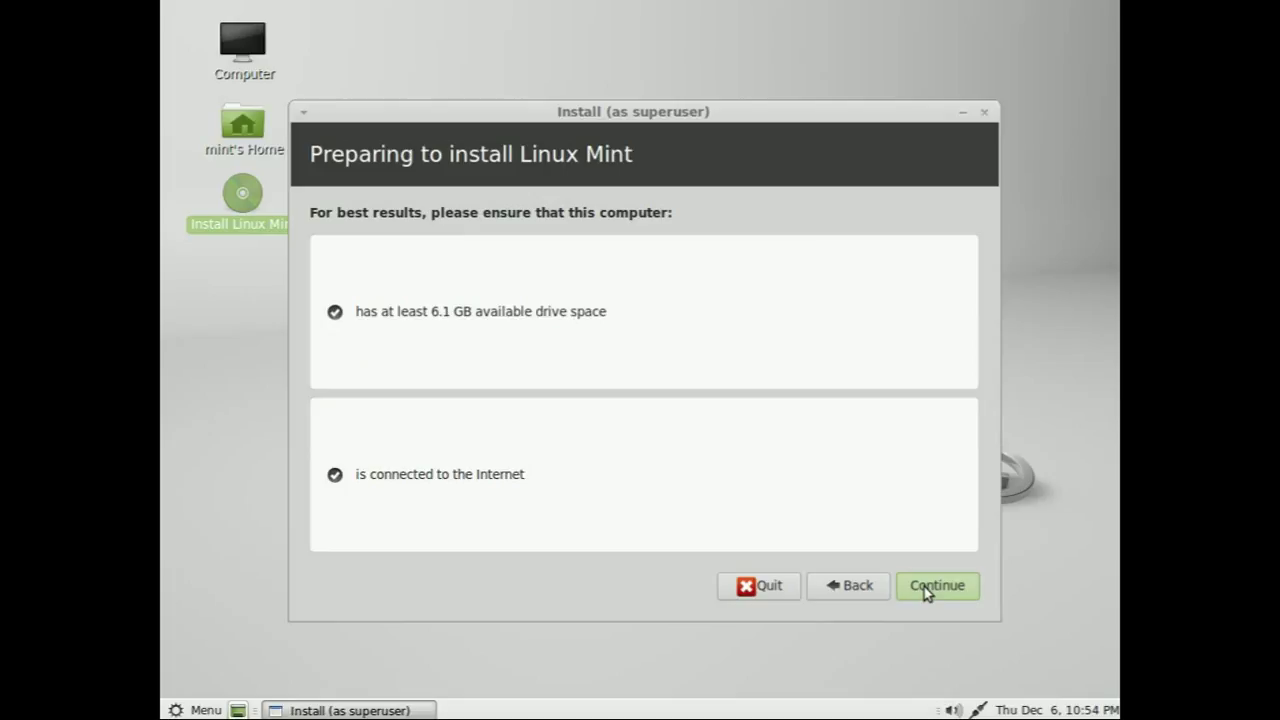
{"action": "left_click", "coordinate": [926, 587]}
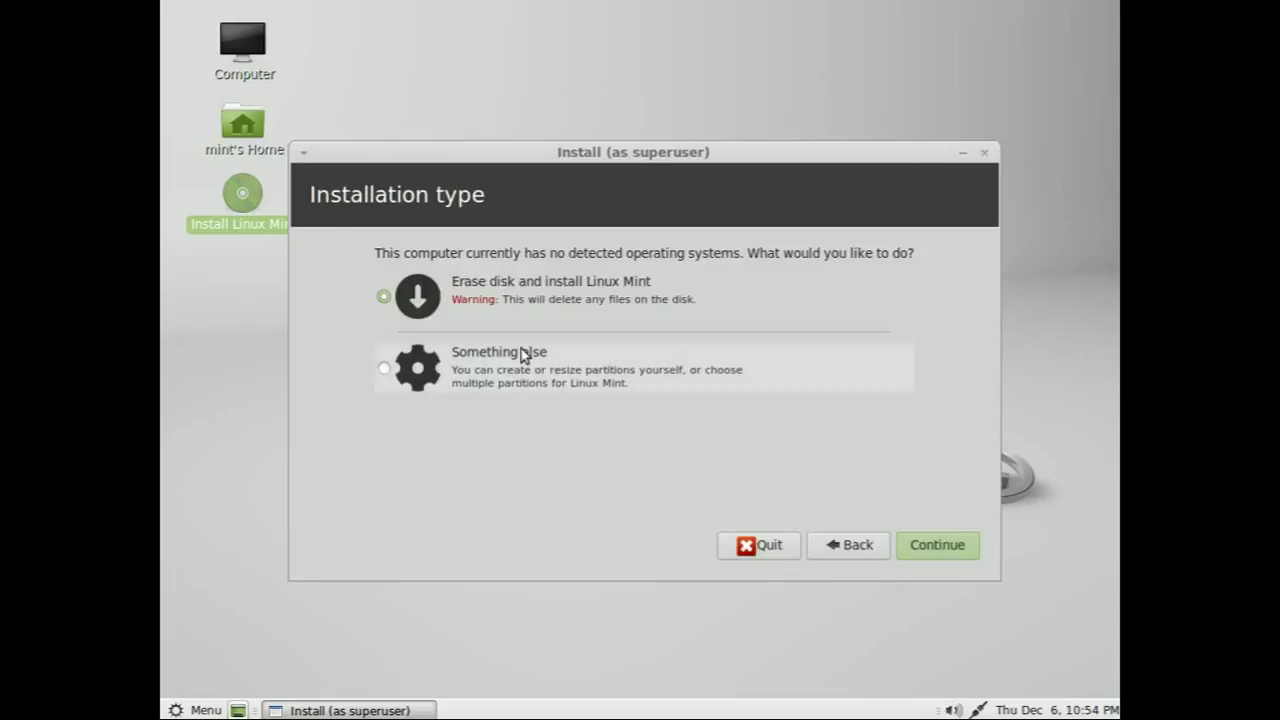
{"action": "left_click", "coordinate": [924, 545]}
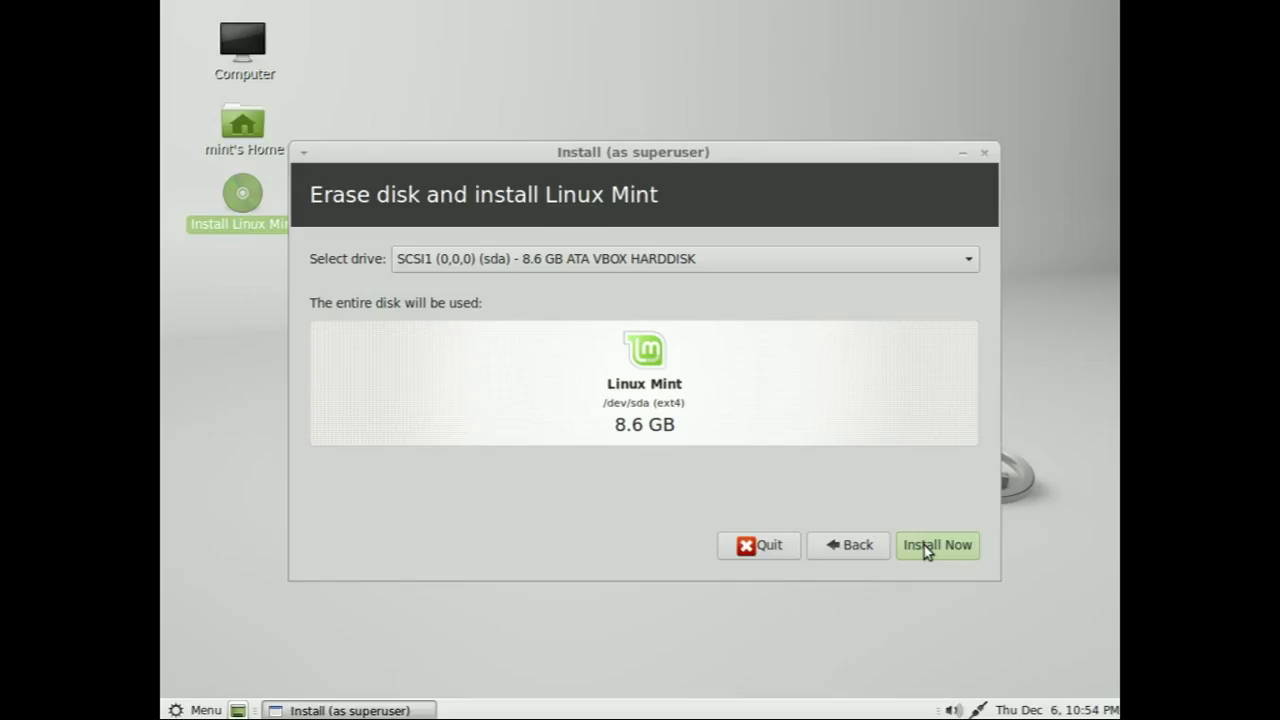
{"action": "left_click", "coordinate": [857, 262]}
{"action": "left_click", "coordinate": [839, 293]}
{"action": "left_click", "coordinate": [838, 545]}
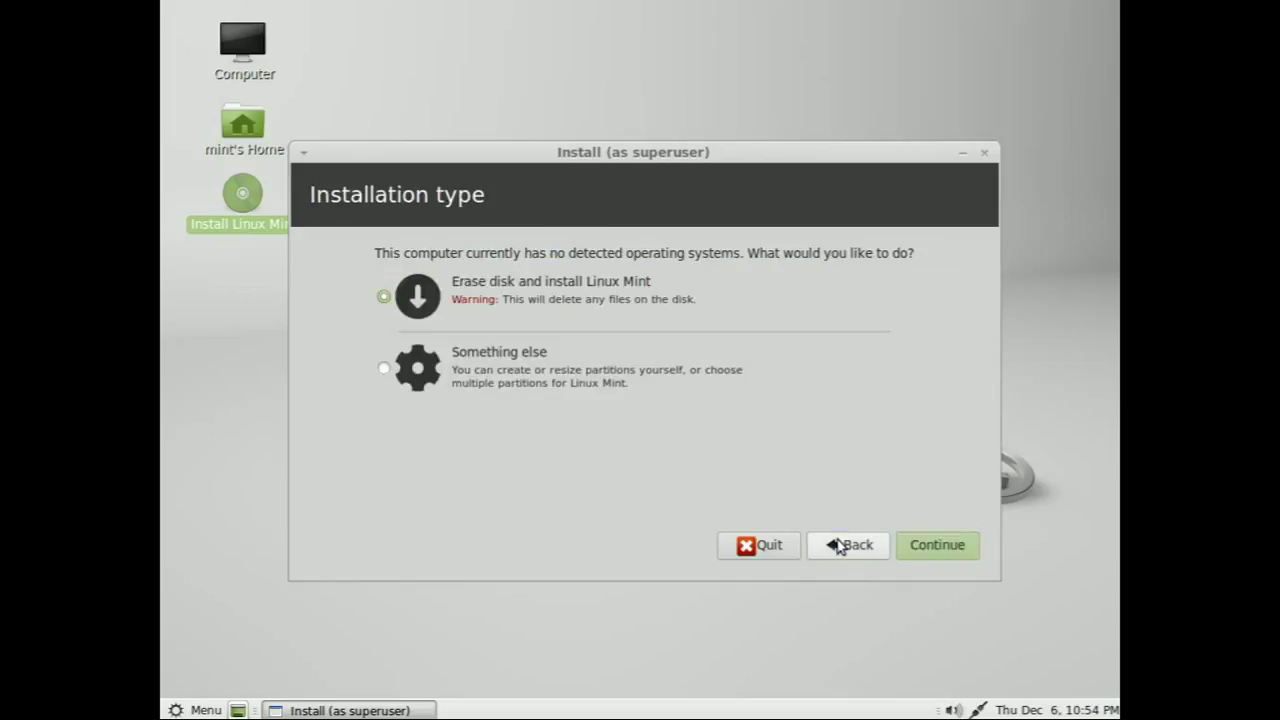
Choose the "Something else" installation type and create a new empty partition table on /dev/sda
{"action": "left_click", "coordinate": [494, 356]}
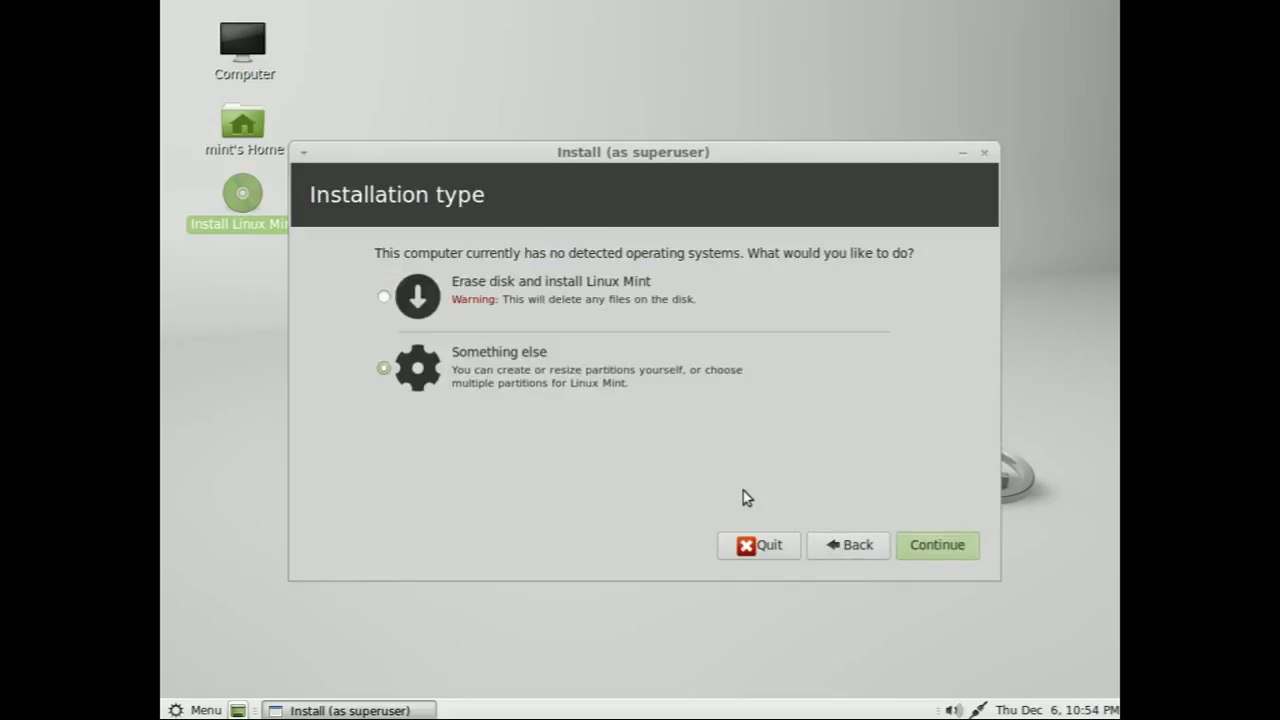
{"action": "left_click", "coordinate": [948, 560]}
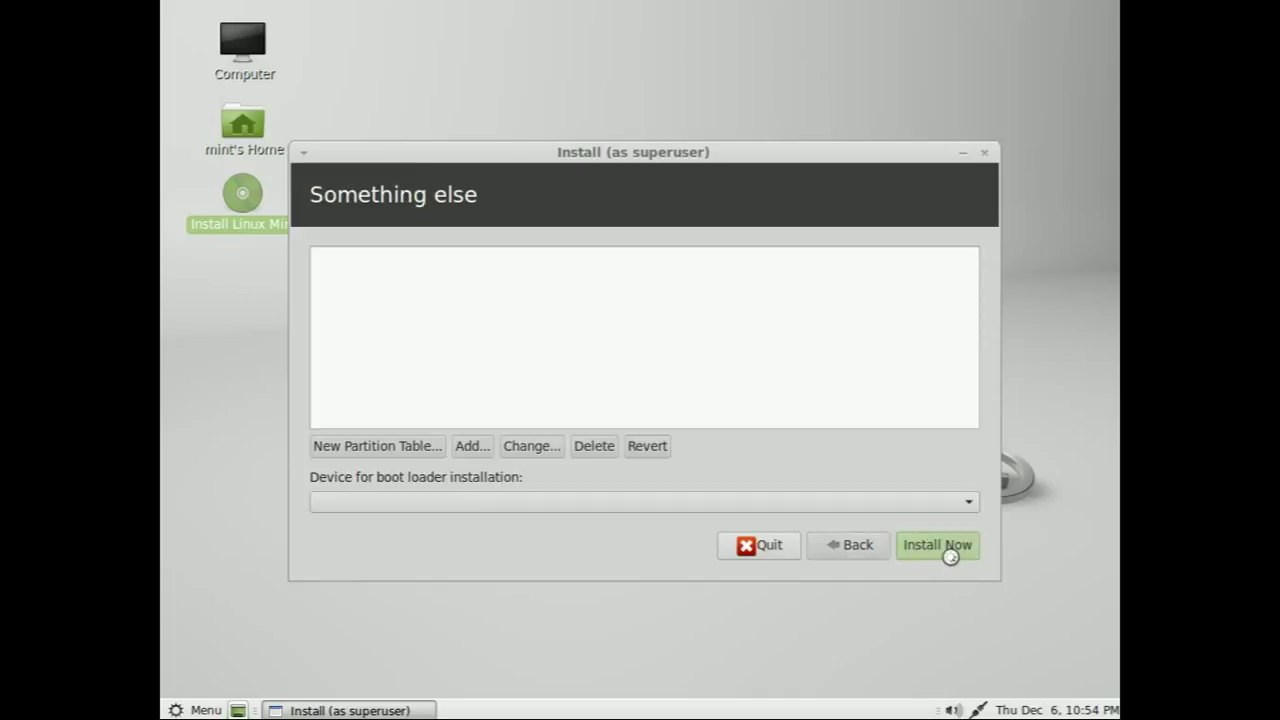
{"action": "left_click", "coordinate": [416, 448]}
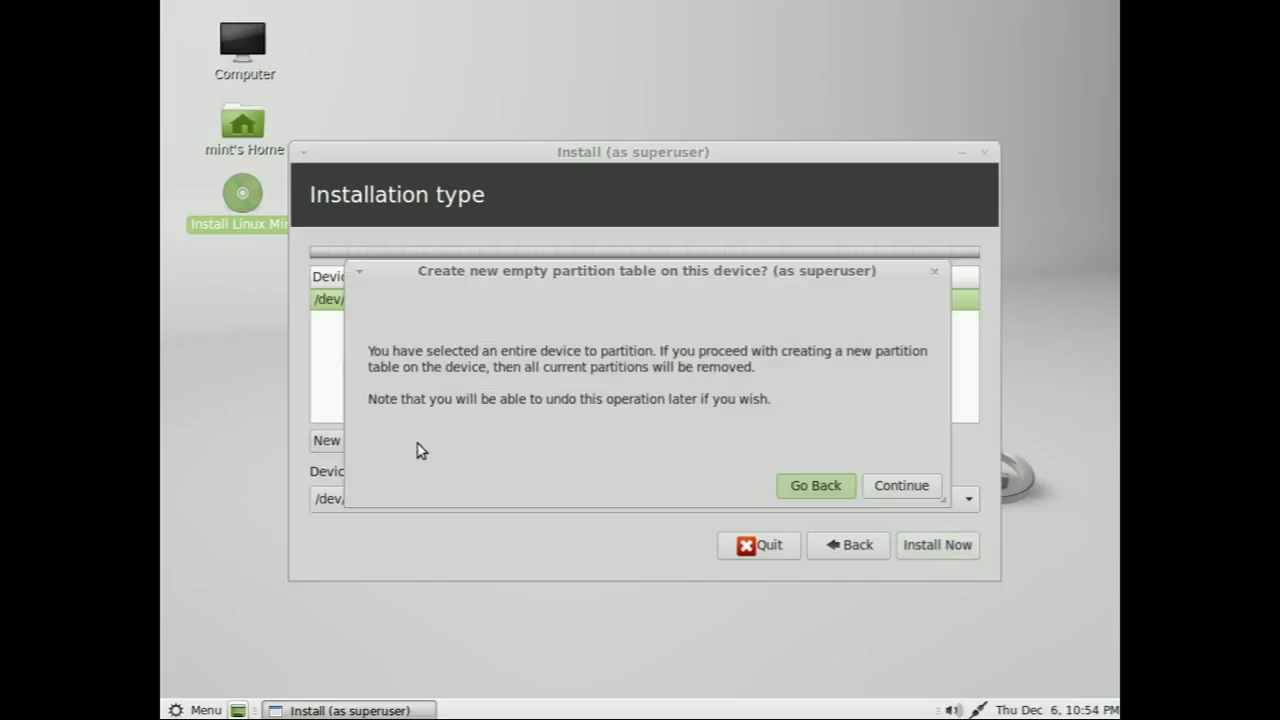
{"action": "left_click", "coordinate": [887, 487]}
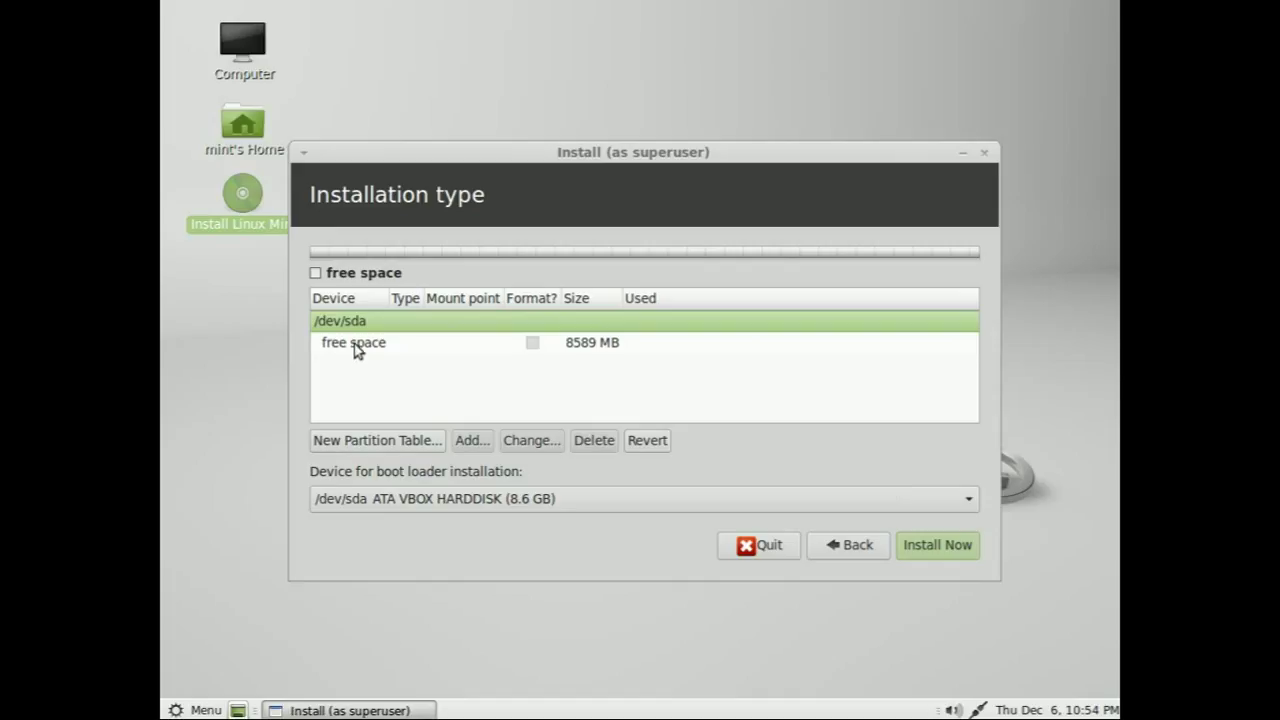
Add a 1024 MB primary partition at the end of the free space, used as swap area
{"action": "left_click", "coordinate": [355, 345]}
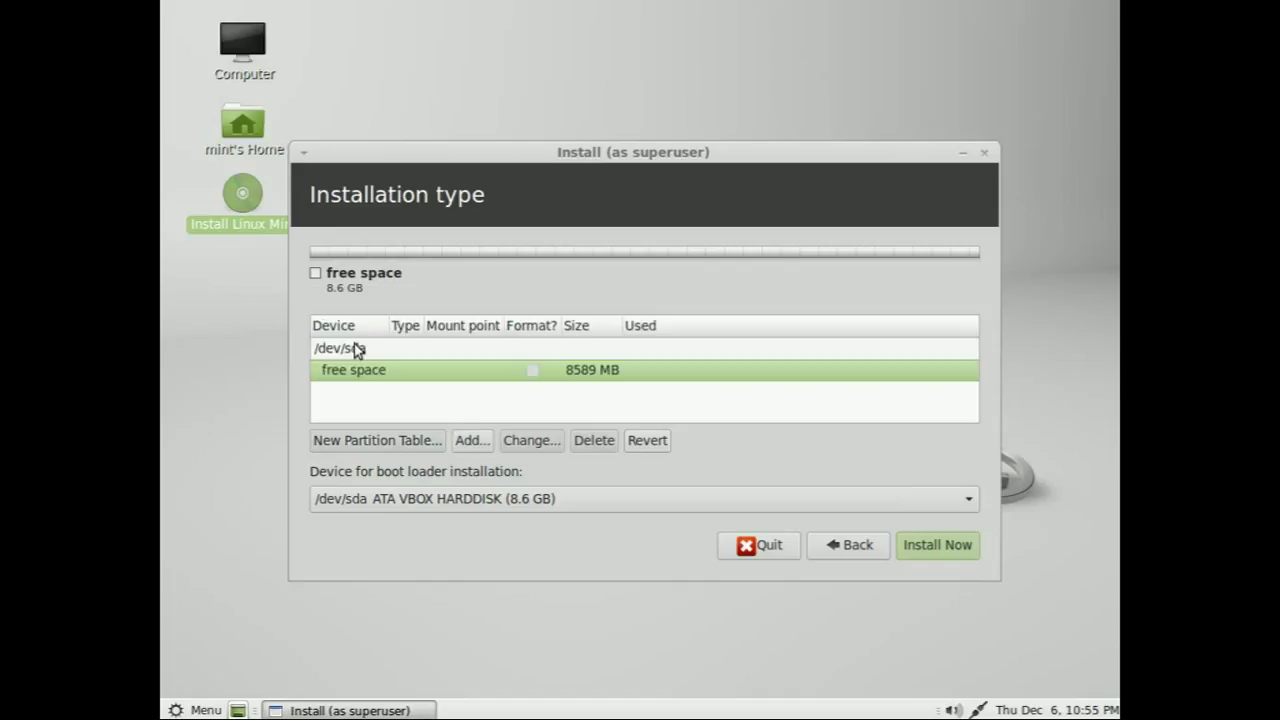
{"action": "left_click", "coordinate": [468, 442]}
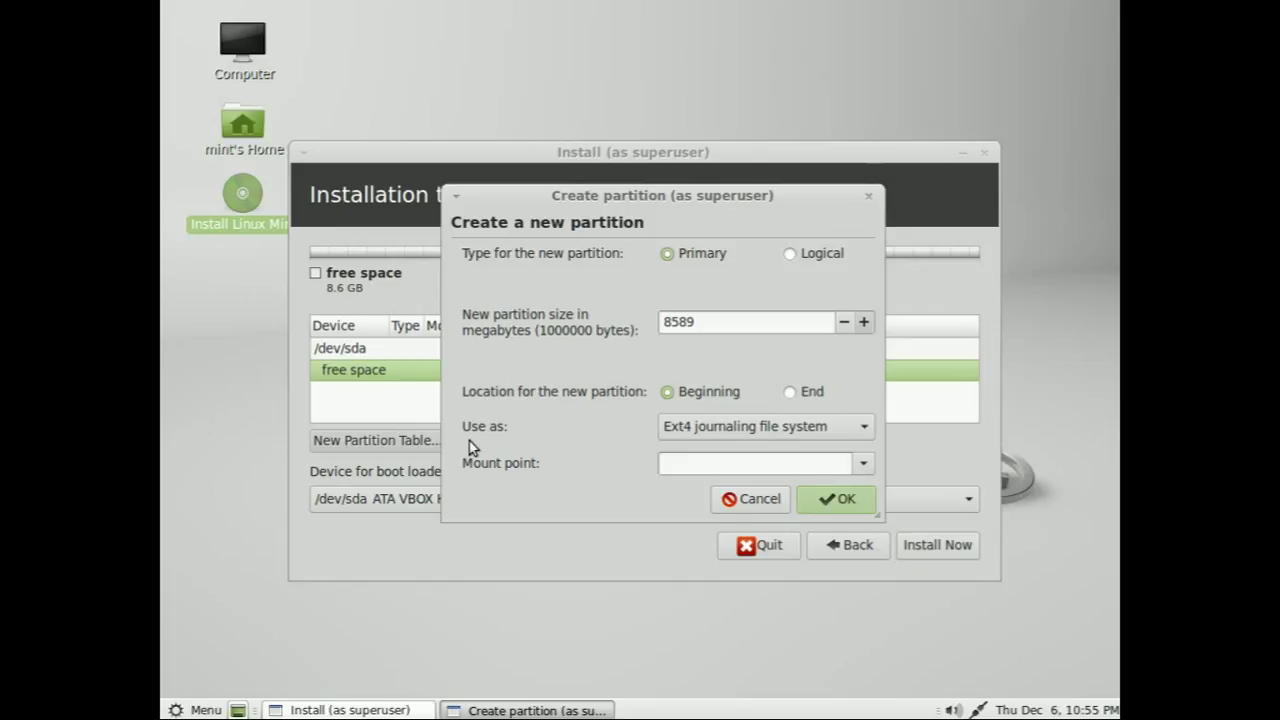
{"action": "left_click", "coordinate": [792, 394]}
{"action": "left_click_drag", "start_coordinate": [710, 324], "coordinate": [580, 328]}
{"action": "key", "text": "BackSpace"}
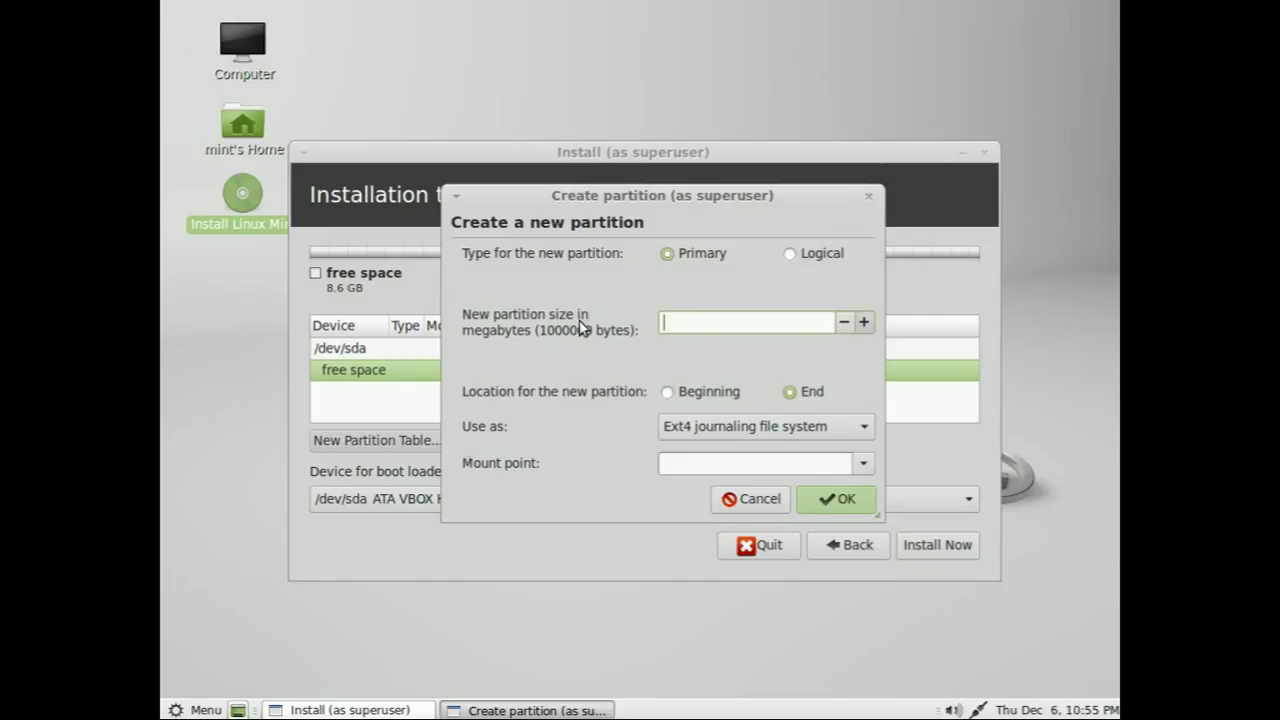
{"action": "type", "text": "1024"}
{"action": "left_click", "coordinate": [685, 426]}
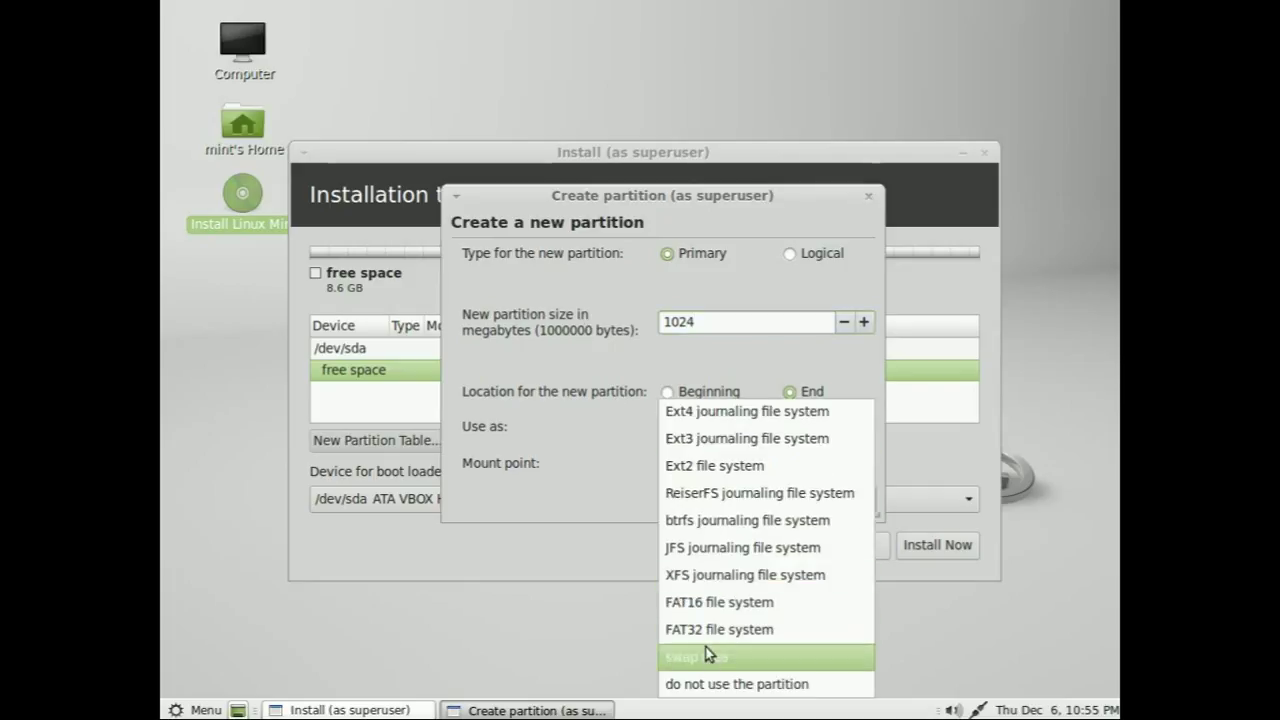
{"action": "left_click", "coordinate": [706, 658]}
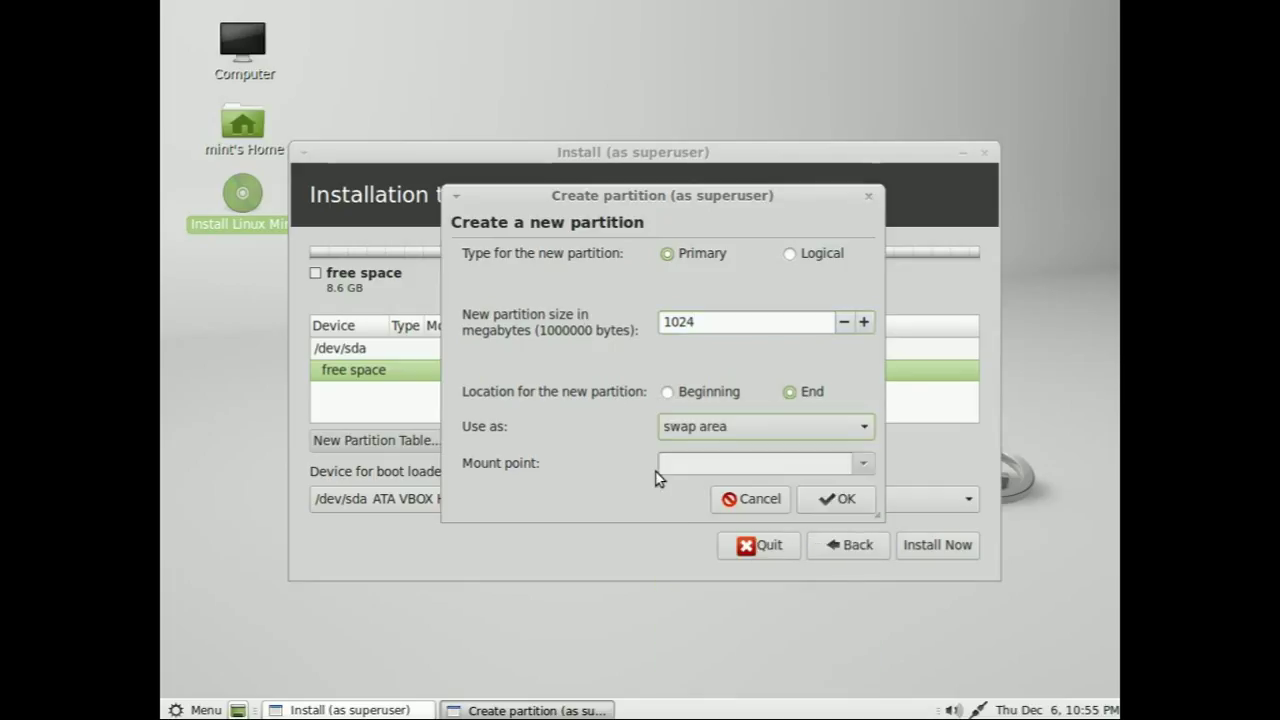
{"action": "left_click", "coordinate": [847, 497]}
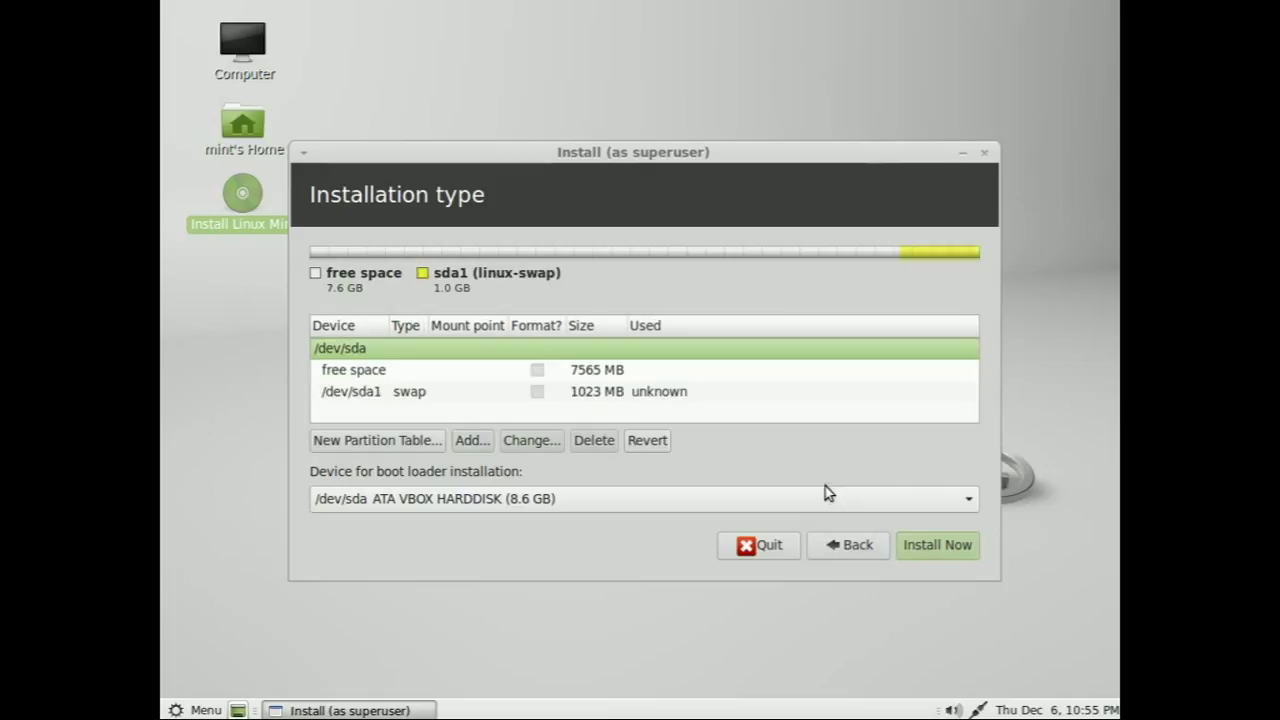
Add a 7565 MB primary Ext4 partition at the beginning of the free space with mount point /, and start the installation
{"action": "left_click", "coordinate": [383, 373]}
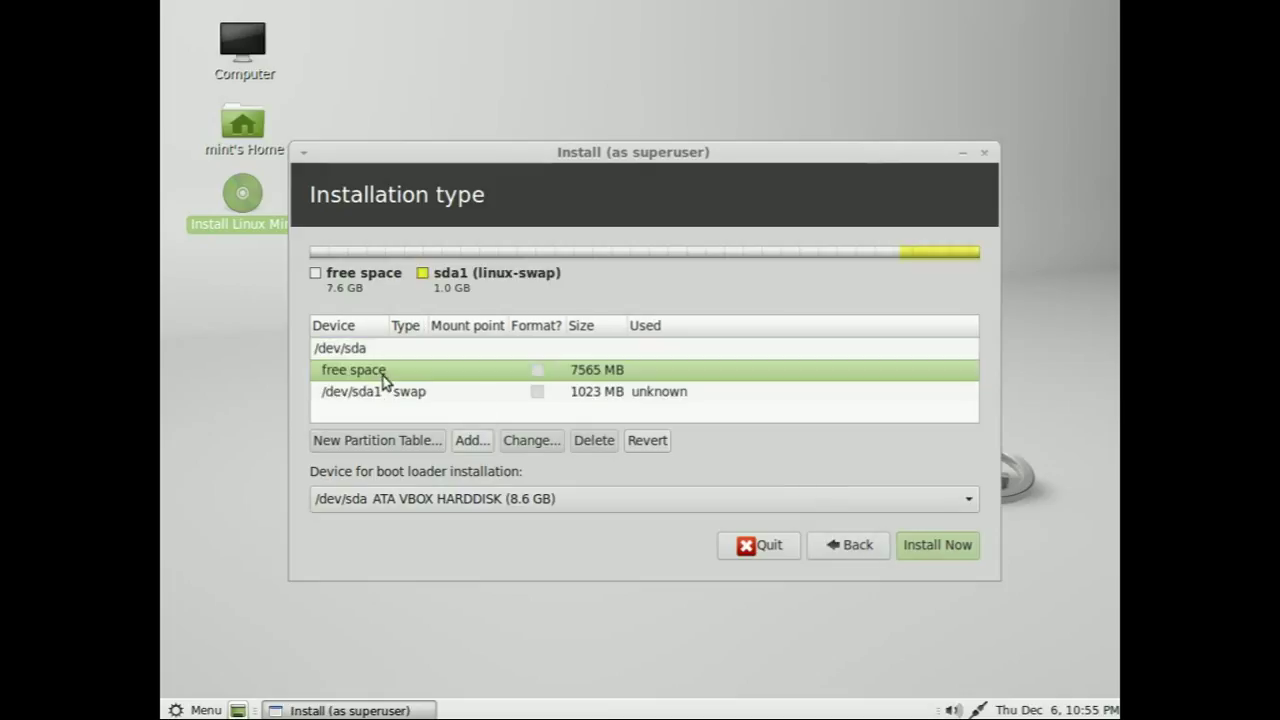
{"action": "left_click", "coordinate": [471, 440]}
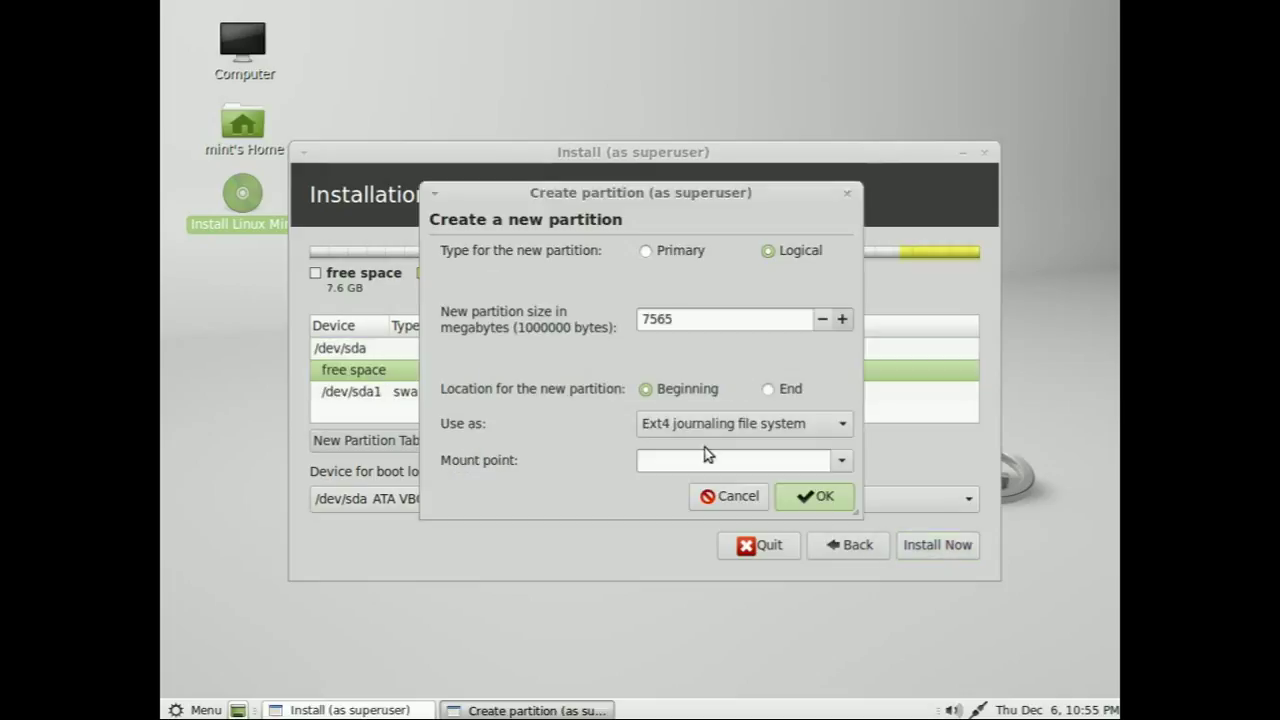
{"action": "left_click", "coordinate": [648, 252]}
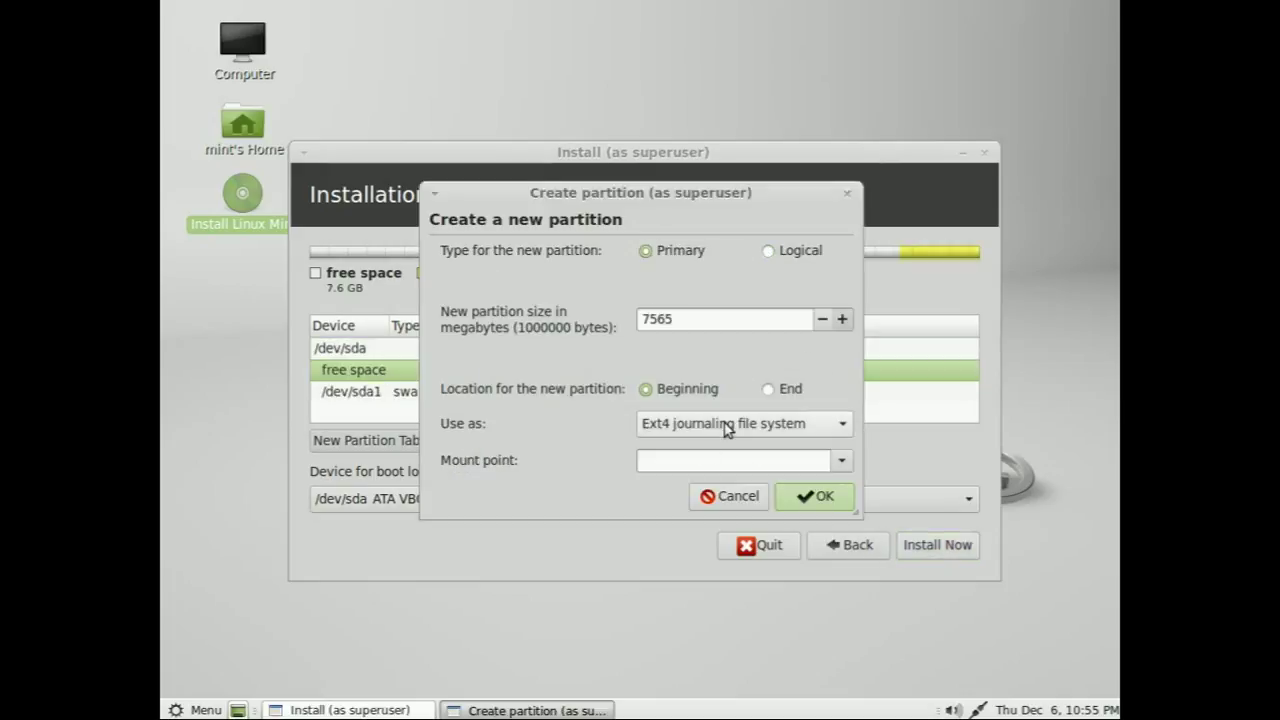
{"action": "left_click", "coordinate": [842, 460]}
{"action": "left_click", "coordinate": [694, 224]}
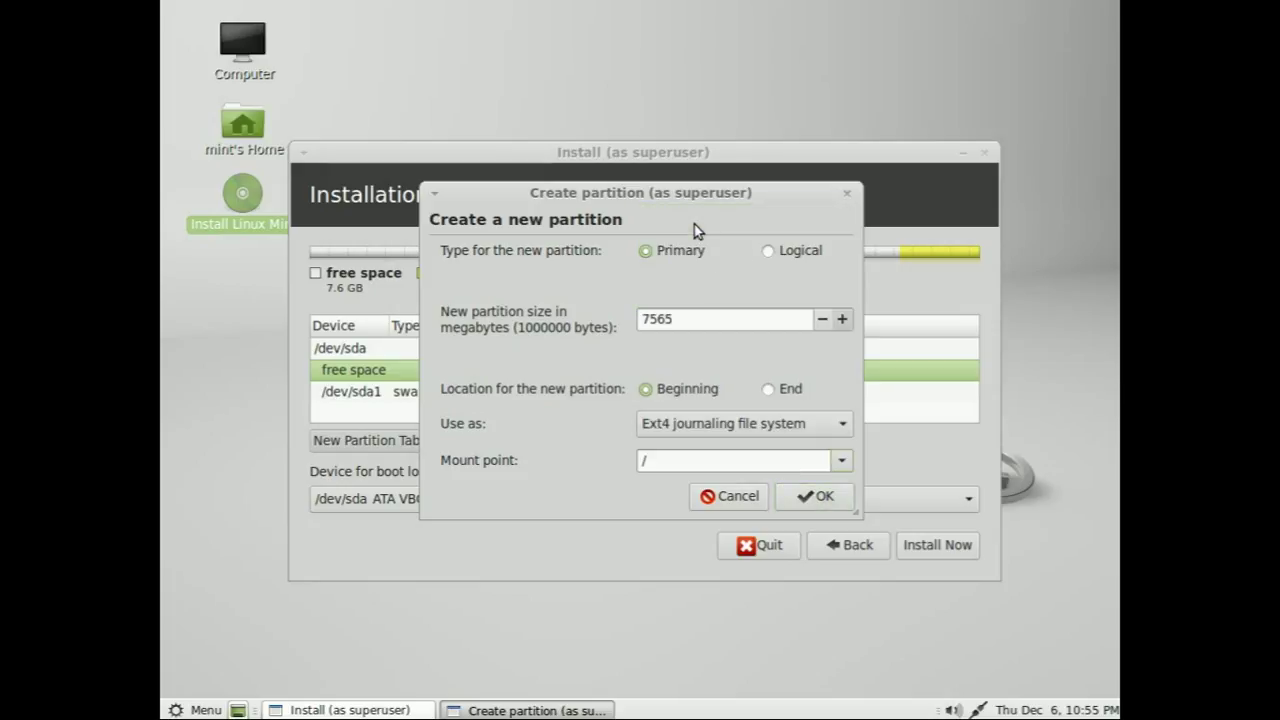
{"action": "left_click", "coordinate": [836, 496]}
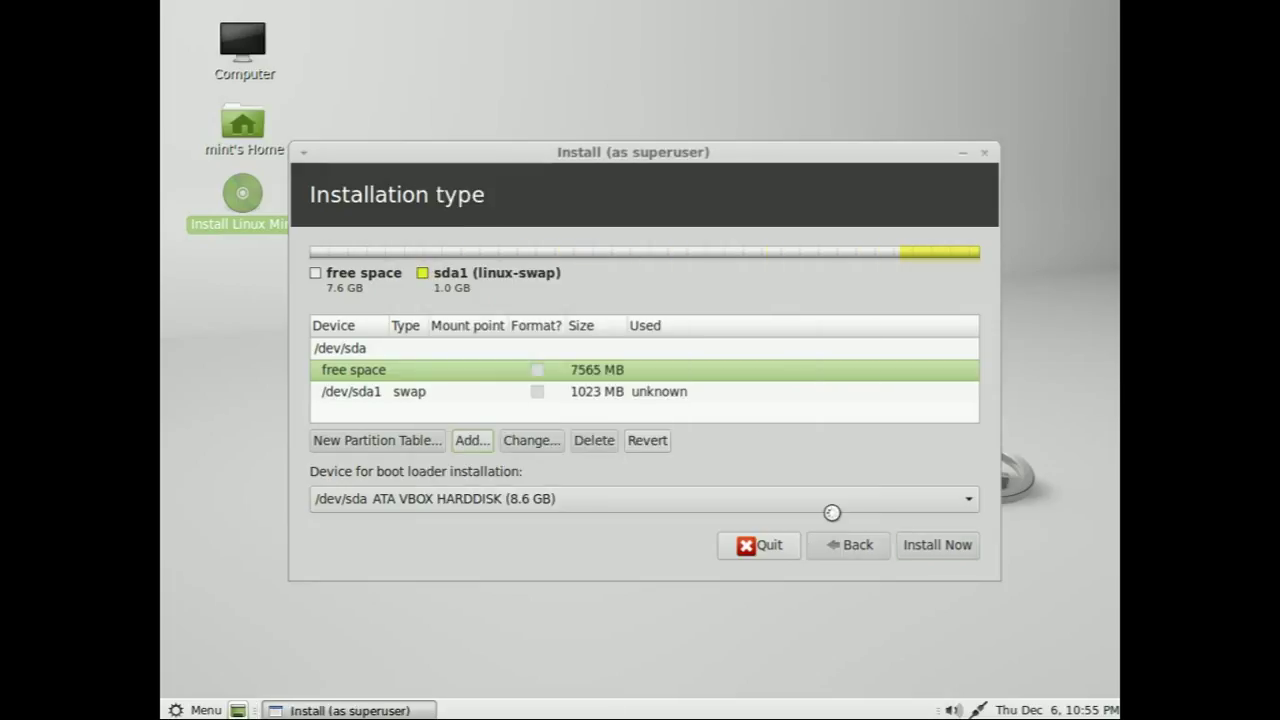
{"action": "left_click", "coordinate": [951, 558]}
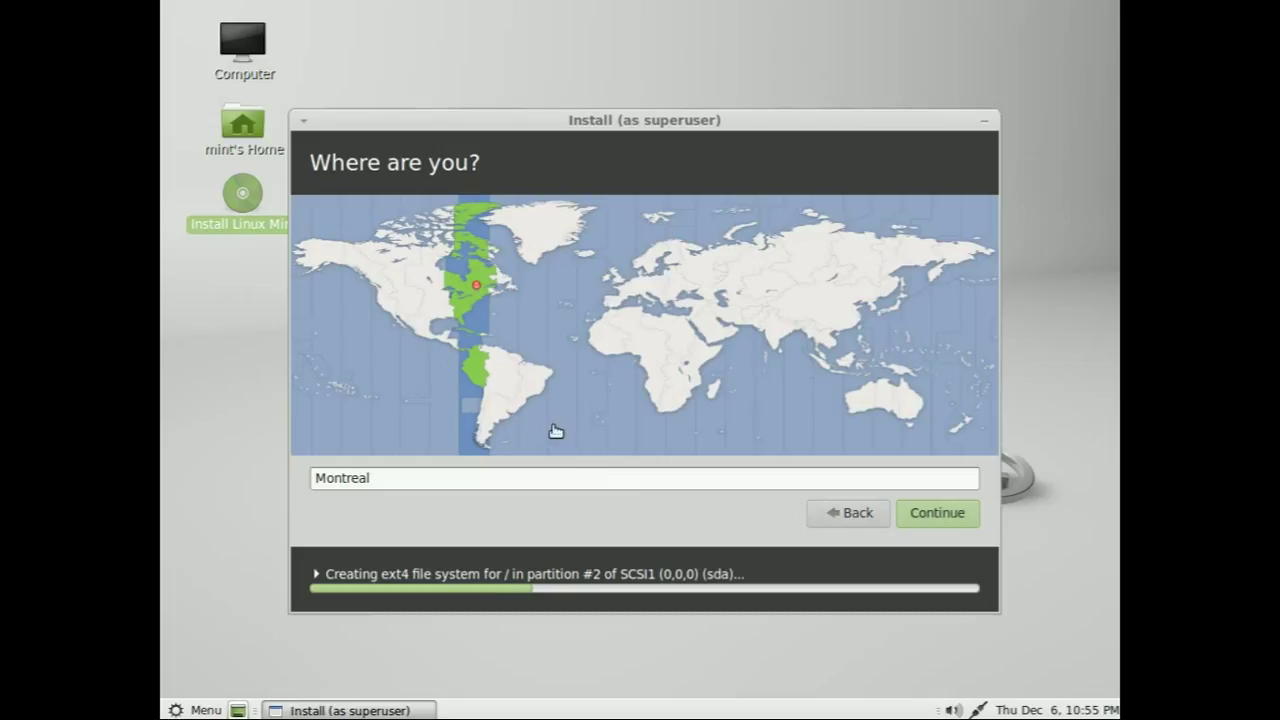
{"action": "left_click", "coordinate": [445, 316]}
{"action": "left_click", "coordinate": [446, 316]}
{"action": "left_click", "coordinate": [456, 316]}
{"action": "left_click", "coordinate": [466, 315]}
{"action": "left_click", "coordinate": [470, 297]}
{"action": "left_click", "coordinate": [478, 290]}
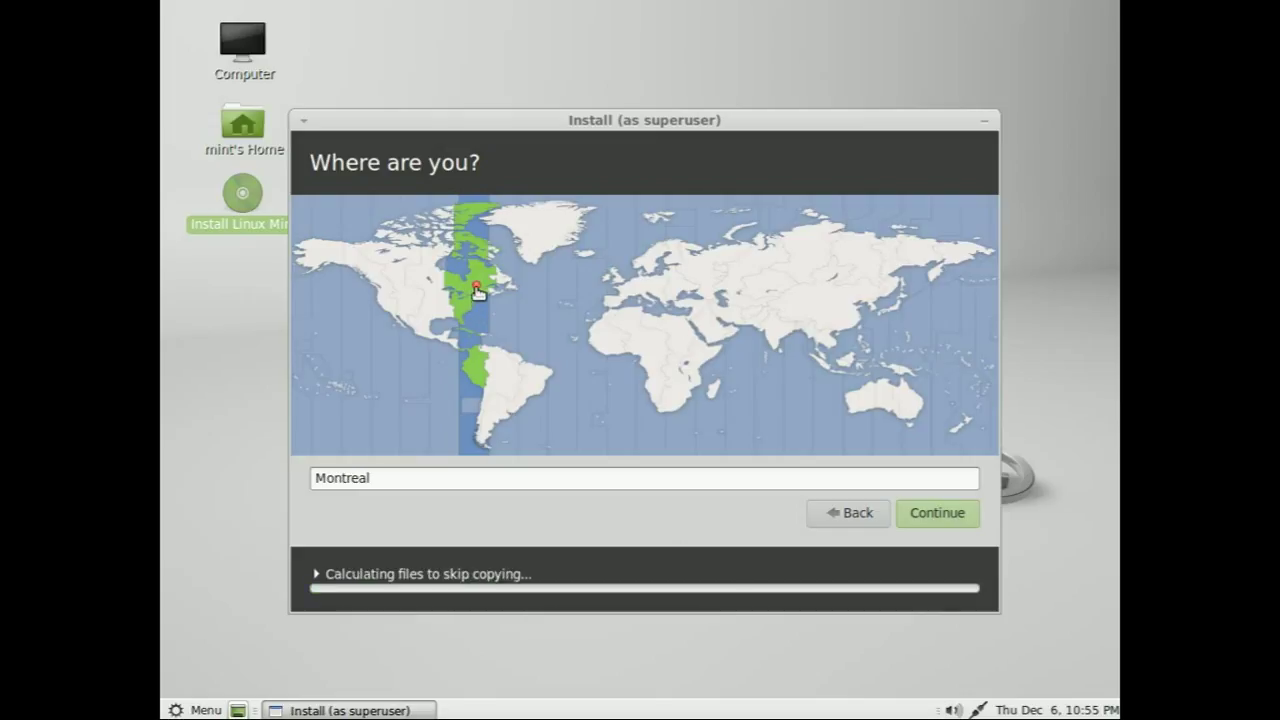
{"action": "left_click", "coordinate": [440, 477]}
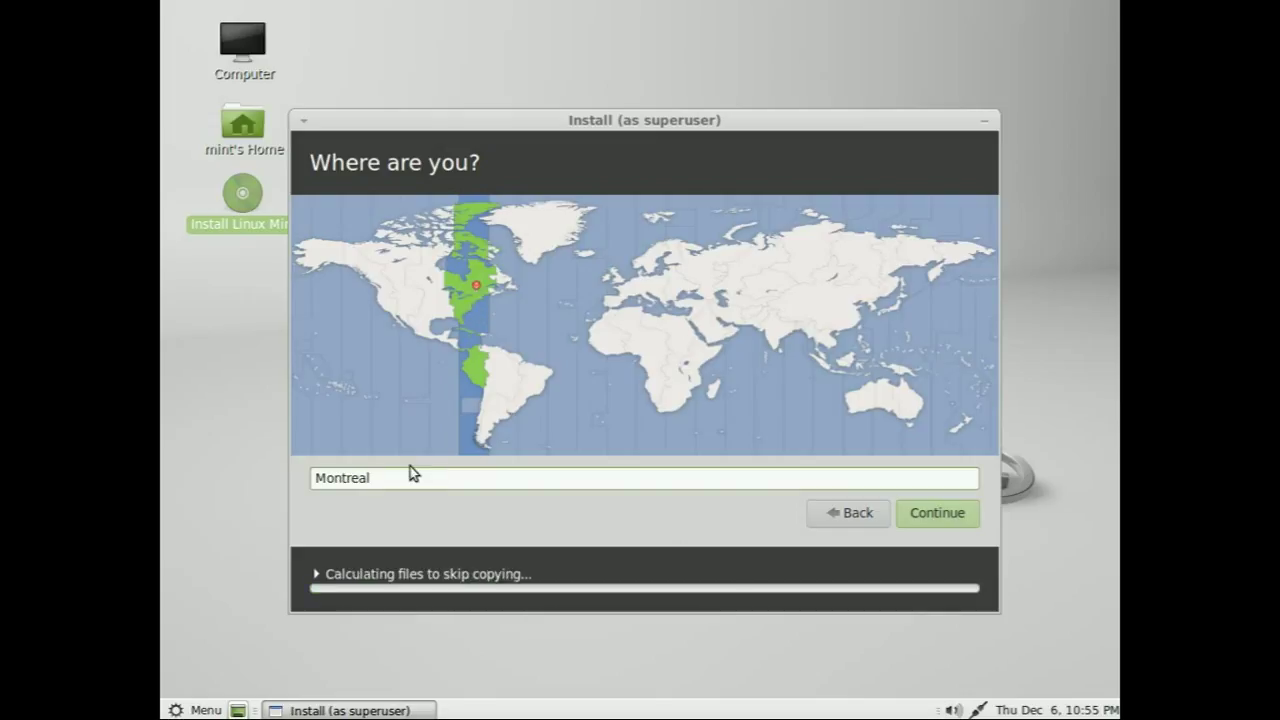
{"action": "left_click_drag", "start_coordinate": [406, 476], "coordinate": [280, 474]}
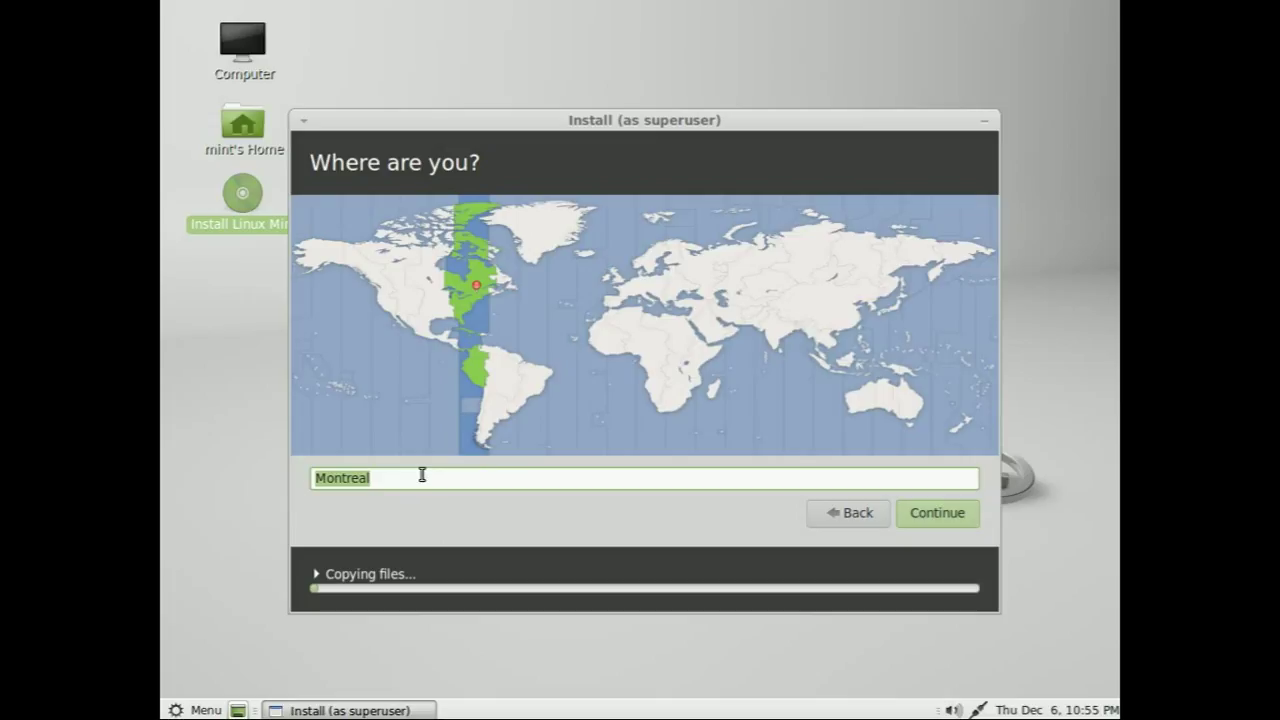
{"action": "type", "text": "11"}
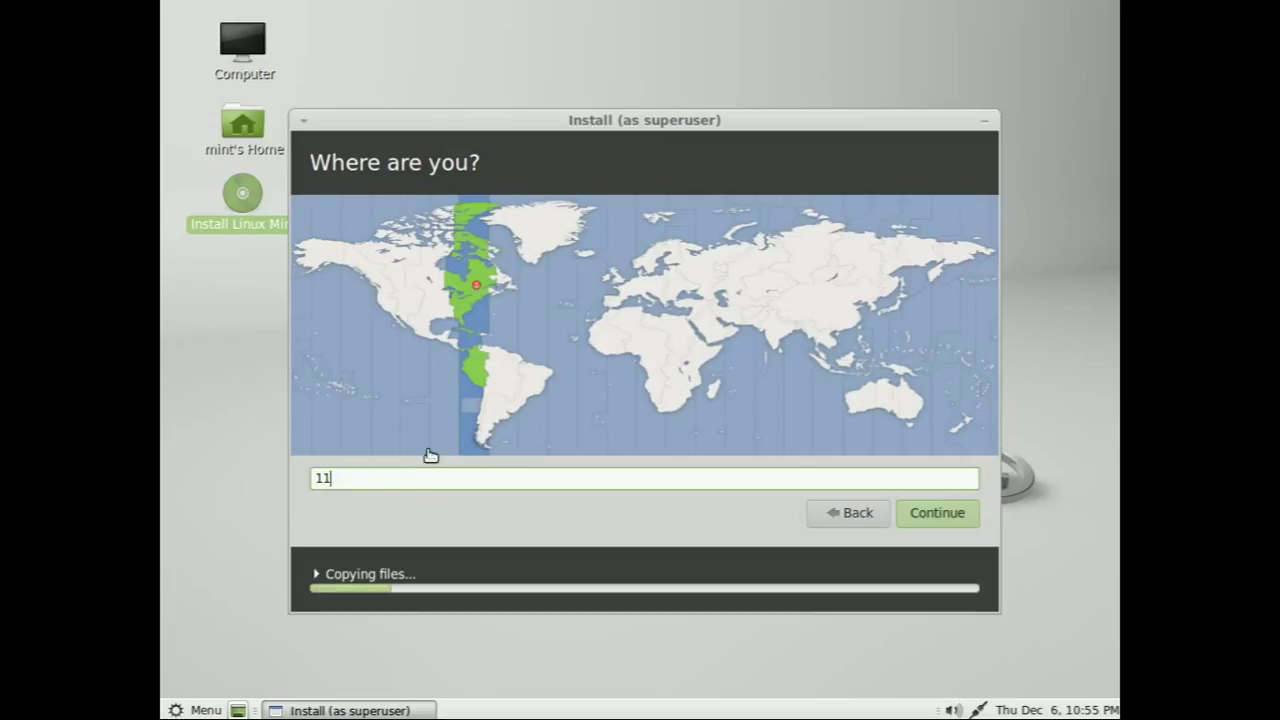
{"action": "double_click", "coordinate": [311, 476]}
{"action": "type", "text": "mo"}
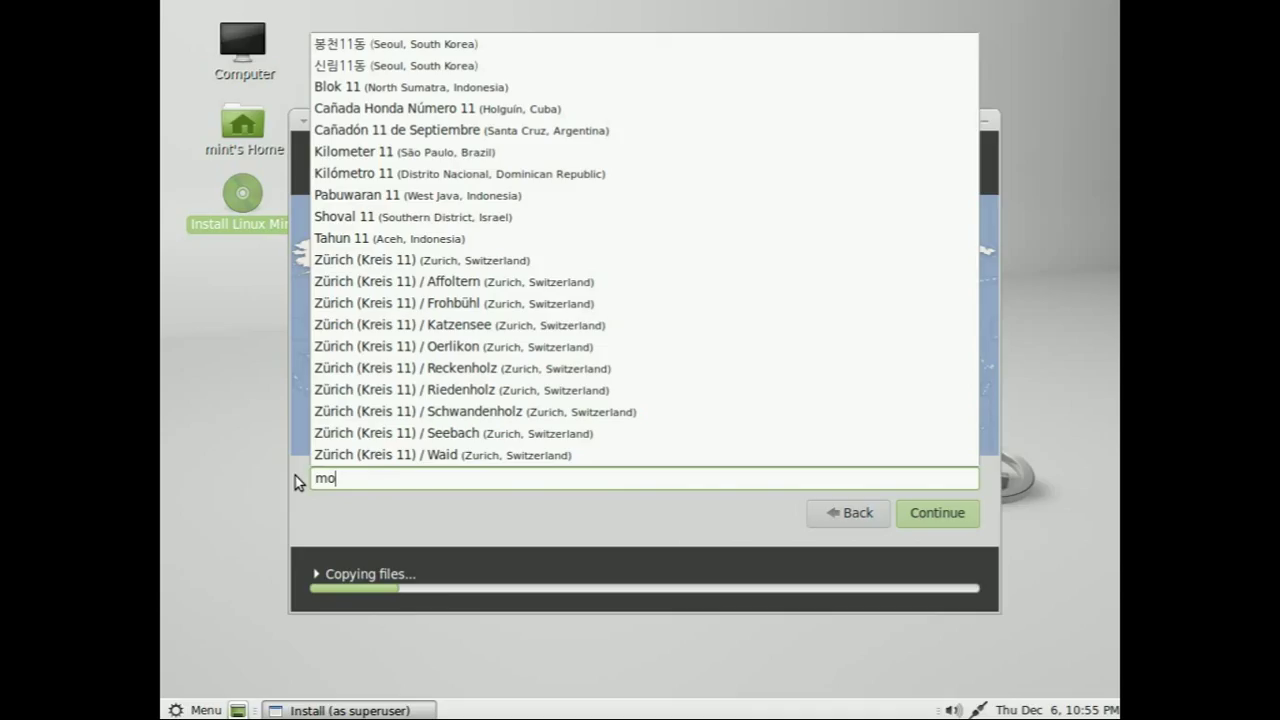
{"action": "key", "text": "Down"}
{"action": "key", "text": "Down"}
{"action": "key", "text": "Down"}
{"action": "key", "text": "Down"}
{"action": "key", "text": "Down"}
{"action": "key", "text": "Down"}
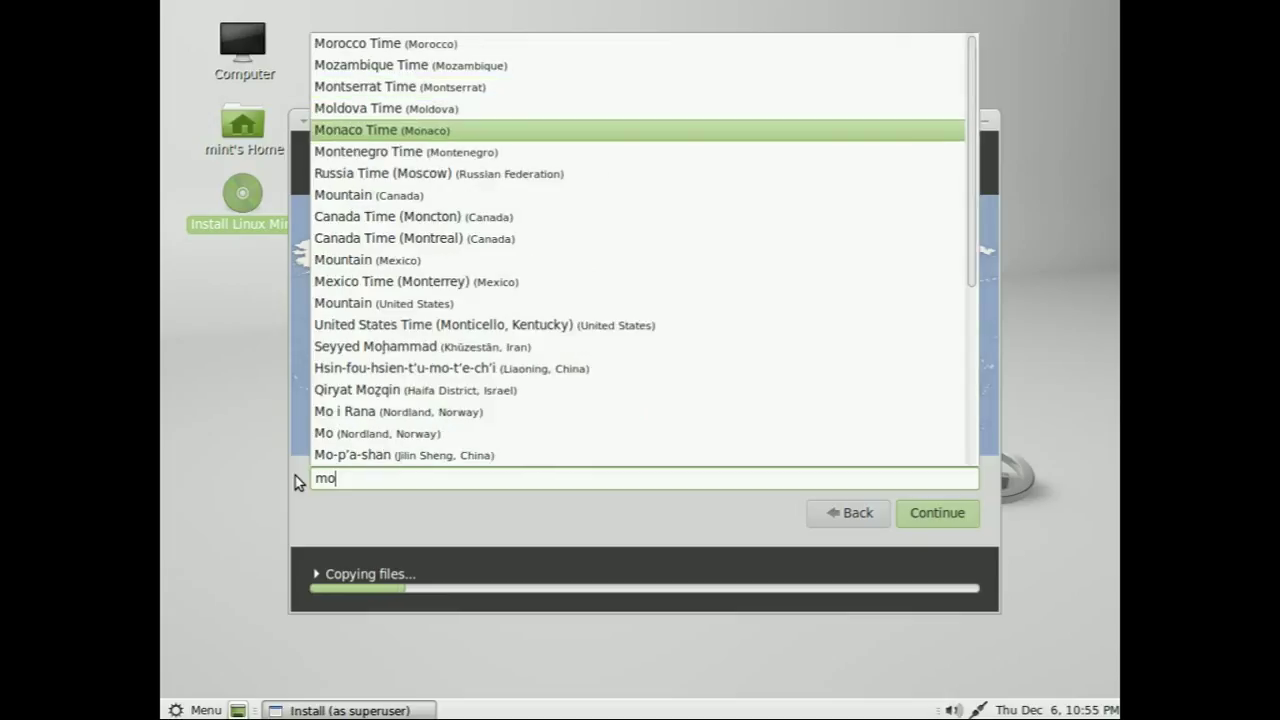
{"action": "key", "text": "Down"}
{"action": "key", "text": "Down"}
{"action": "key", "text": "Up"}
{"action": "key", "text": "Up"}
Replace the location text with Montreal, choose Montreal (Quebec, Canada) and continue to the keyboard layout
{"action": "key", "text": "BackSpace"}
{"action": "key", "text": "BackSpace"}
{"action": "type", "text": "M"}
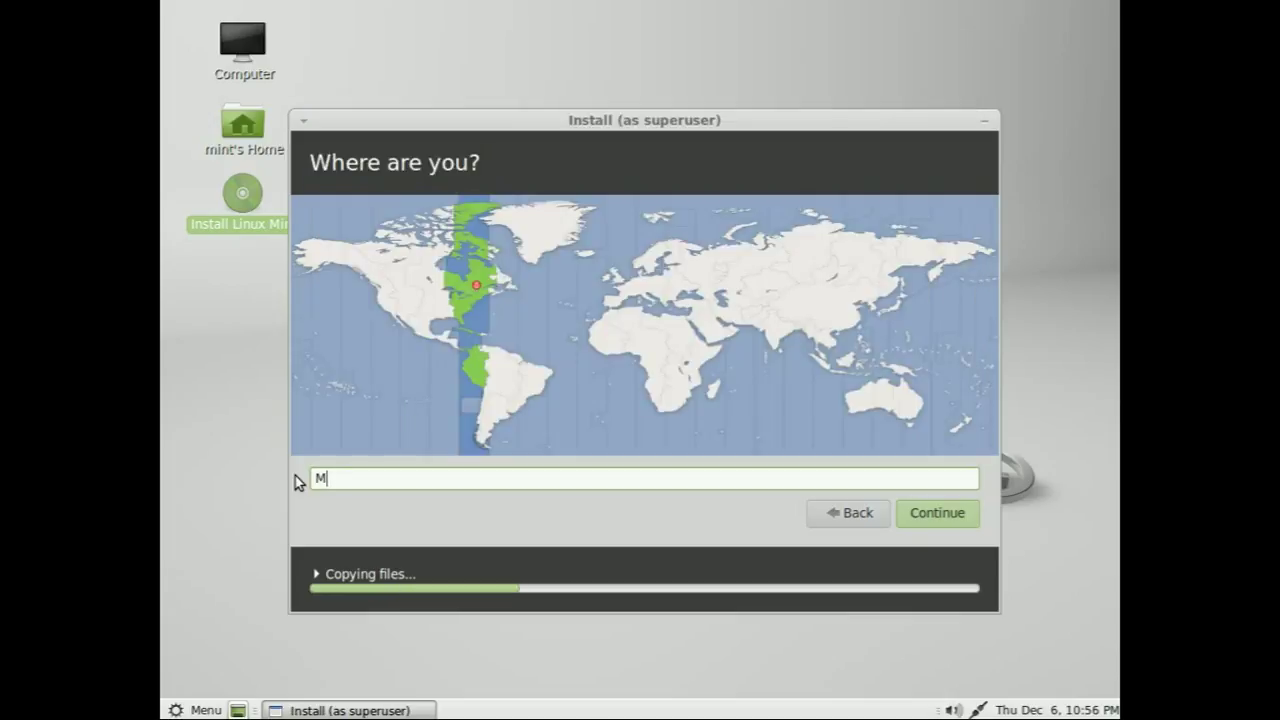
{"action": "type", "text": "ontreal"}
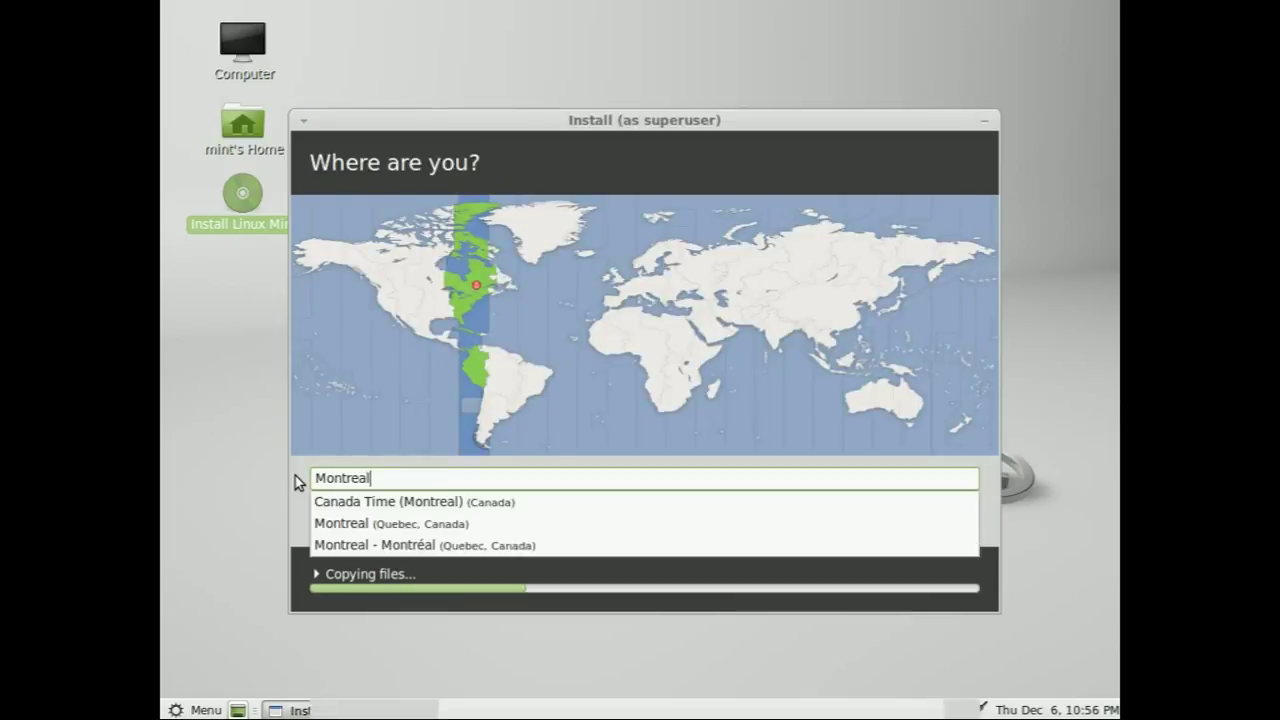
{"action": "key", "text": "Down"}
{"action": "key", "text": "Down"}
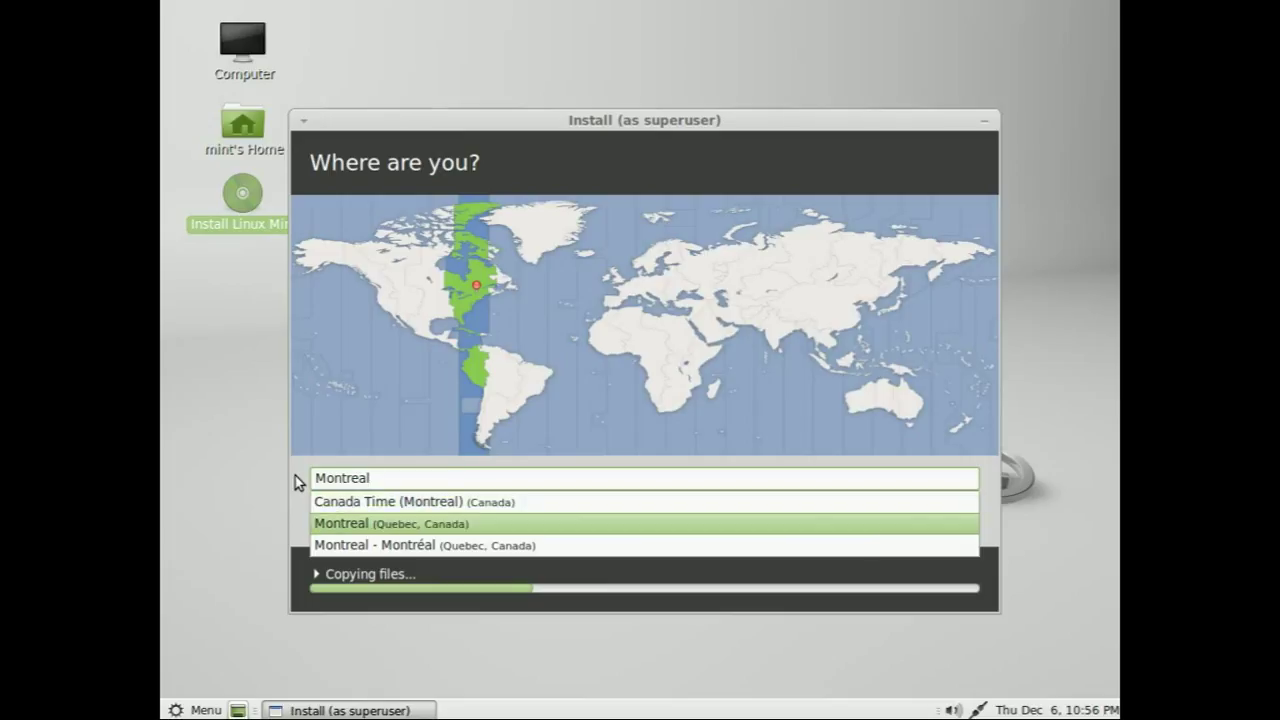
{"action": "key", "text": "Return"}
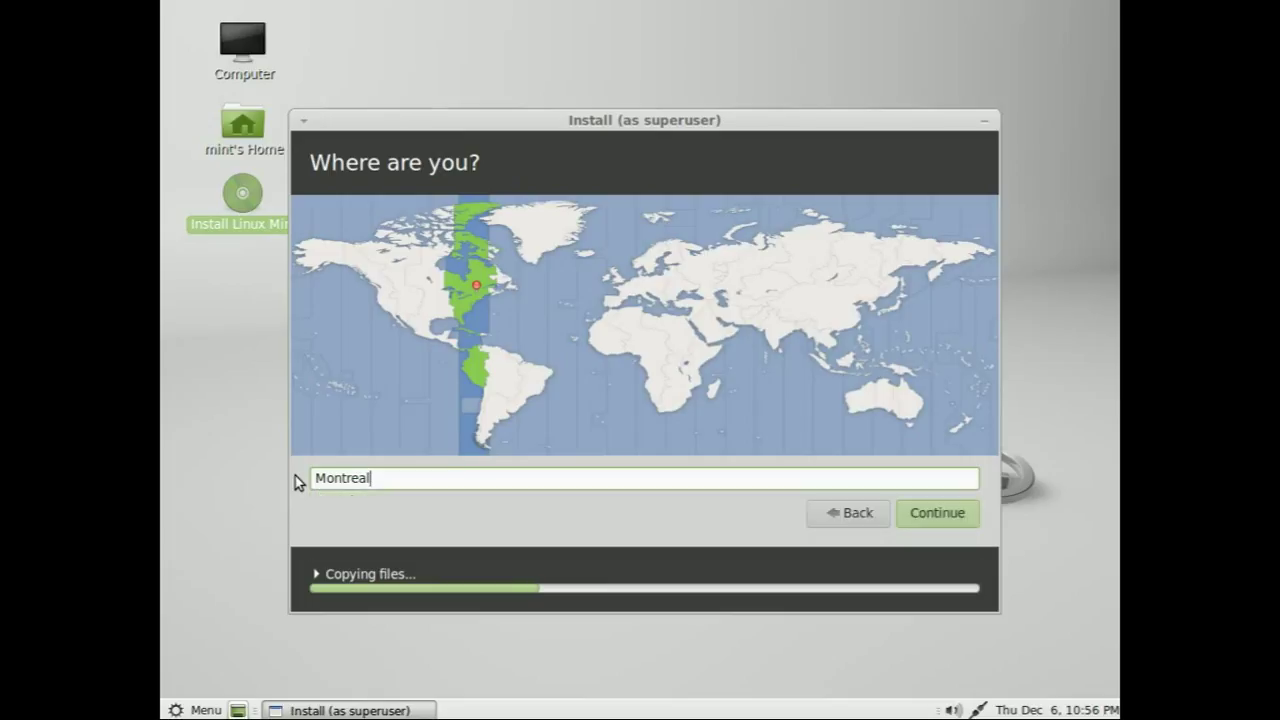
{"action": "left_click", "coordinate": [948, 514]}
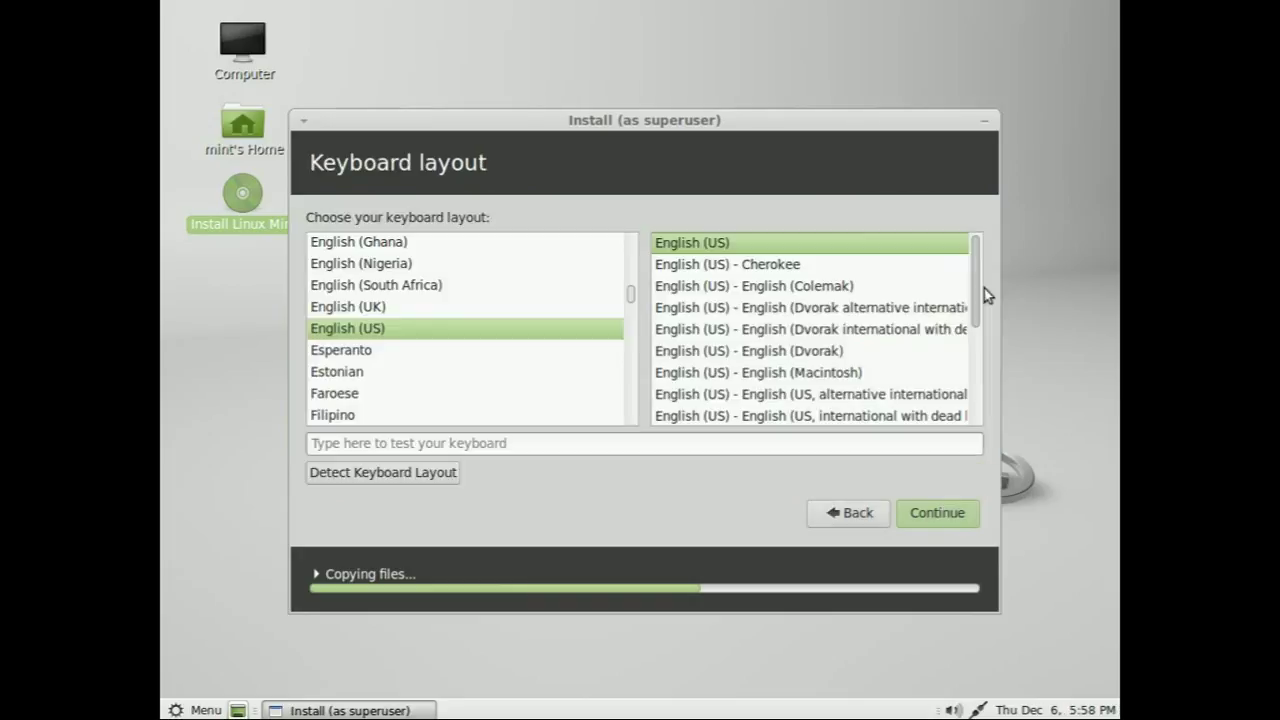
Look through the keyboard layouts and variants, keep English (US) for both and continue
{"action": "scroll", "coordinate": [986, 292], "scroll_direction": "down", "scroll_amount": 3}
{"action": "scroll", "coordinate": [992, 270], "scroll_direction": "up", "scroll_amount": 3}
{"action": "scroll", "coordinate": [990, 300], "scroll_direction": "down", "scroll_amount": 3}
{"action": "scroll", "coordinate": [989, 340], "scroll_direction": "down", "scroll_amount": 3}
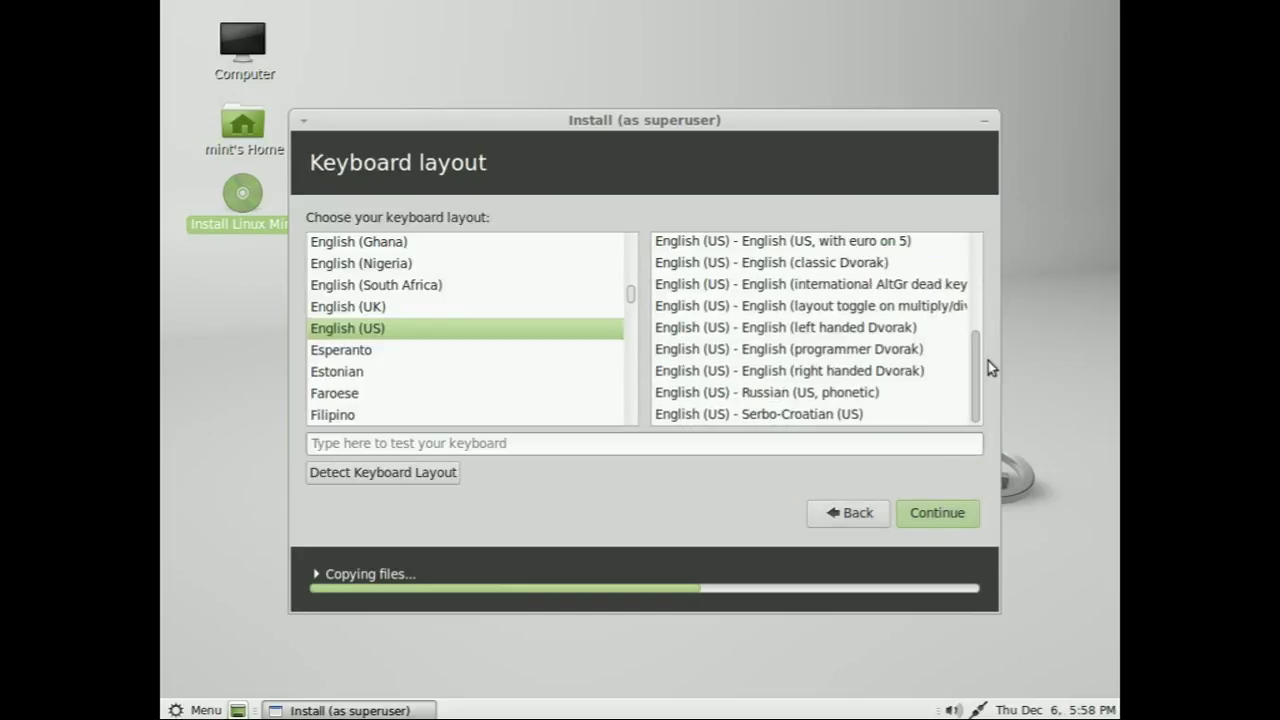
{"action": "scroll", "coordinate": [991, 260], "scroll_direction": "up", "scroll_amount": 6}
{"action": "mouse_move", "coordinate": [632, 298]}
{"action": "left_mouse_down"}
{"action": "mouse_move", "coordinate": [632, 394]}
{"action": "mouse_move", "coordinate": [642, 244]}
{"action": "mouse_move", "coordinate": [635, 299]}
{"action": "left_mouse_up"}
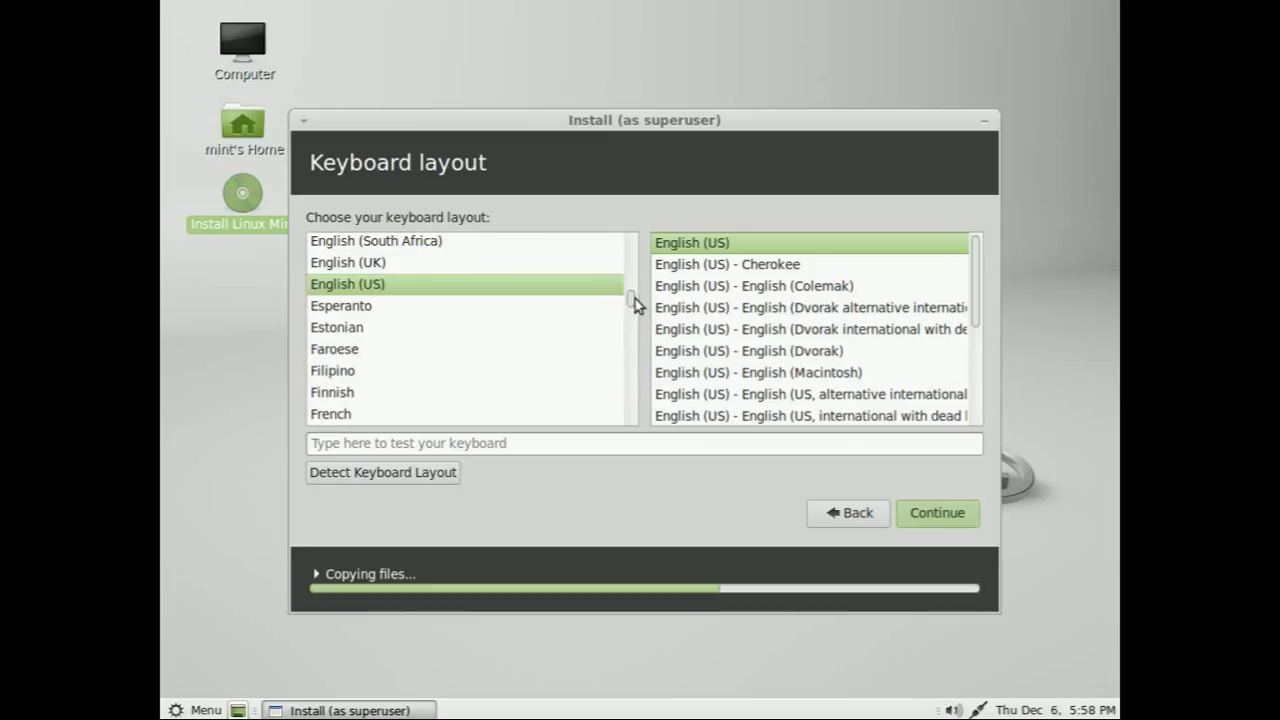
{"action": "left_click", "coordinate": [955, 516]}
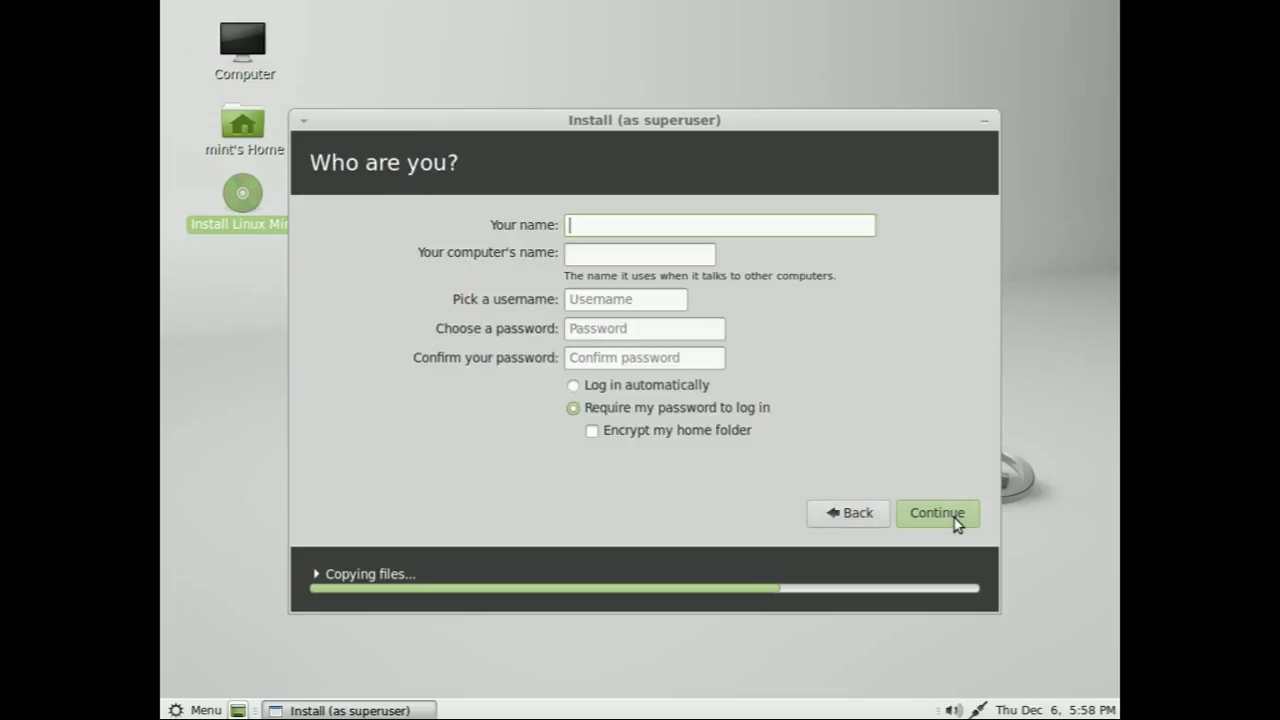
Enter the user's name, keep the suggested computer name and username, enter and confirm the account password, and continue
{"action": "type", "text": "westlake"}
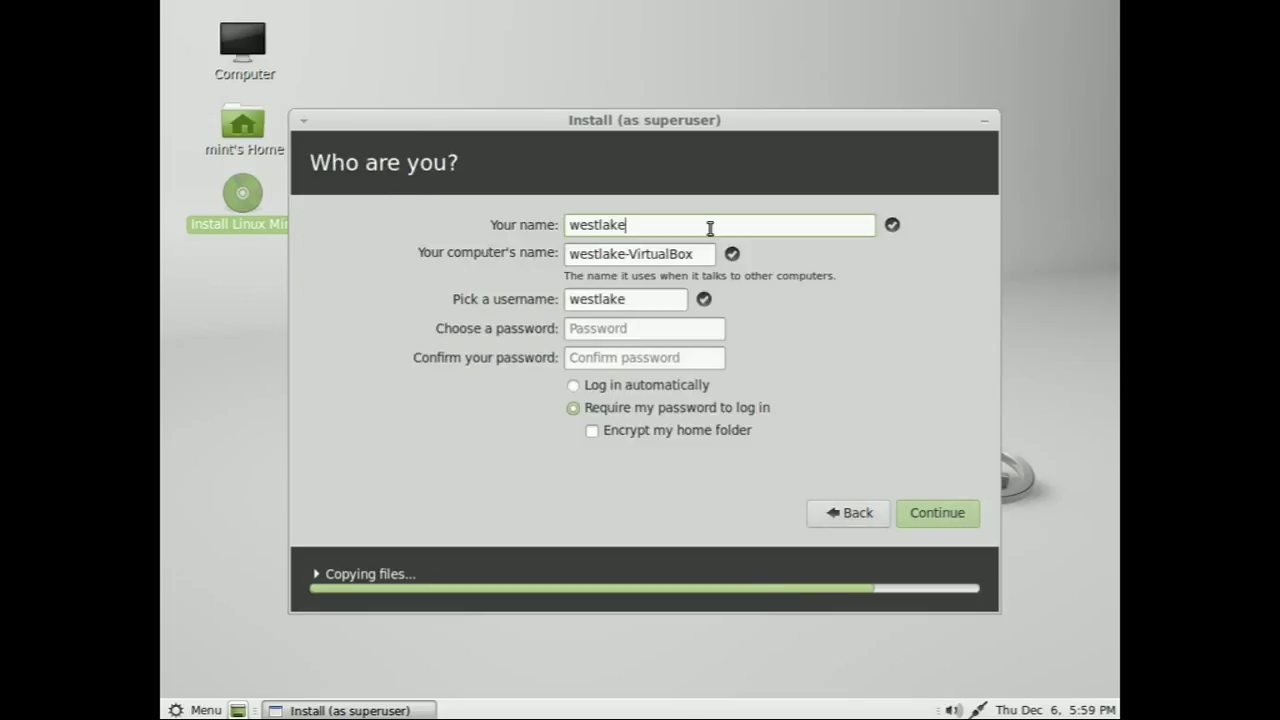
{"action": "key", "text": "Tab"}
{"action": "key", "text": "Tab"}
{"action": "key", "text": "Tab"}
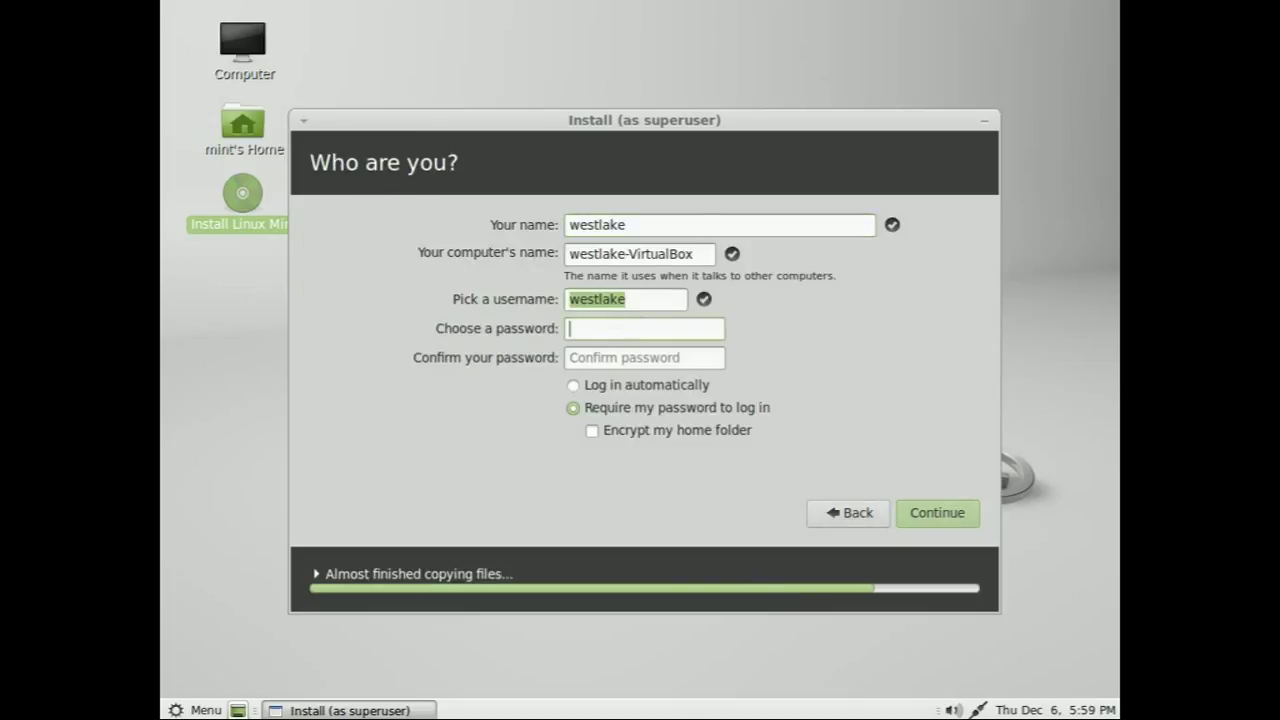
{"action": "type", "text": "********"}
{"action": "key", "text": "Tab"}
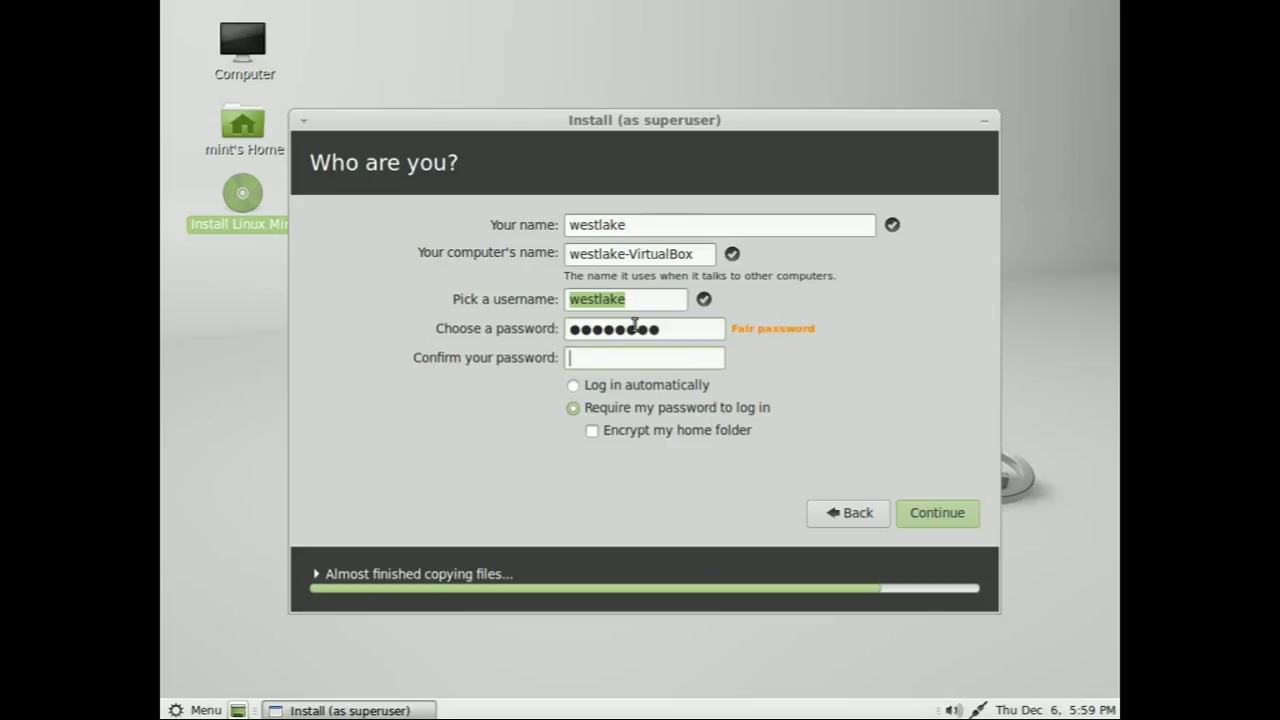
{"action": "type", "text": "********"}
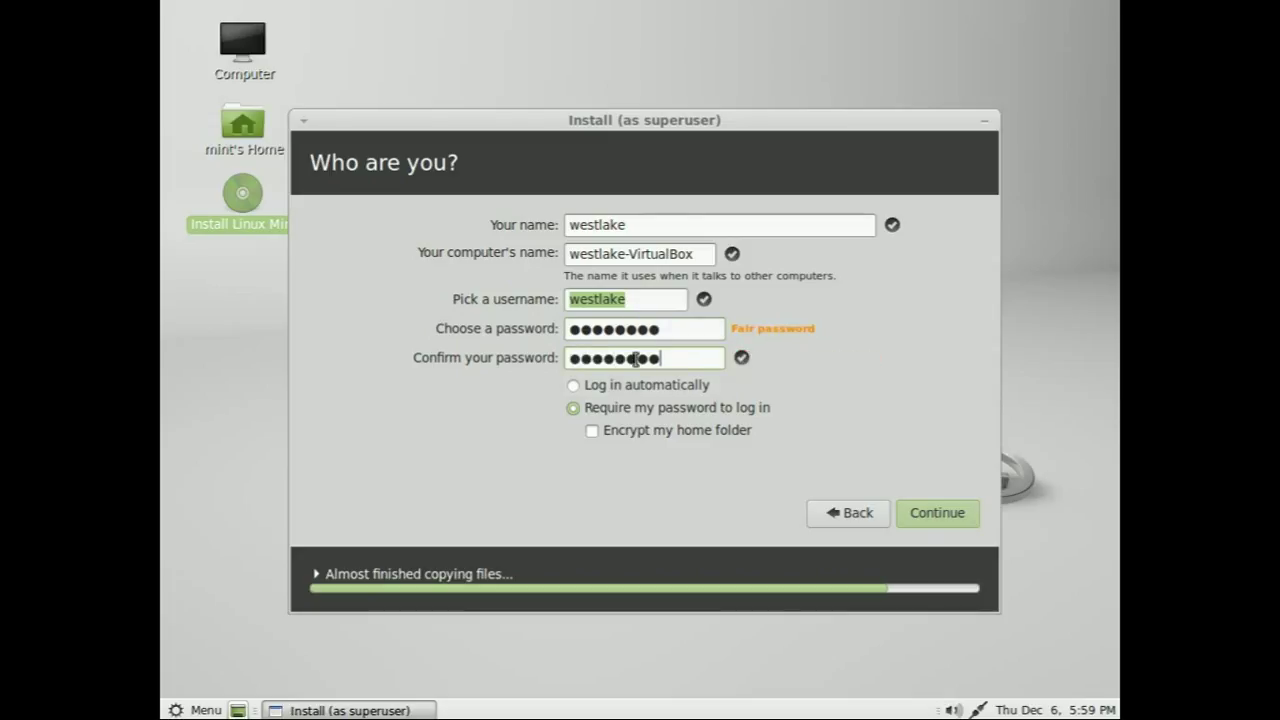
{"action": "left_click", "coordinate": [958, 518]}
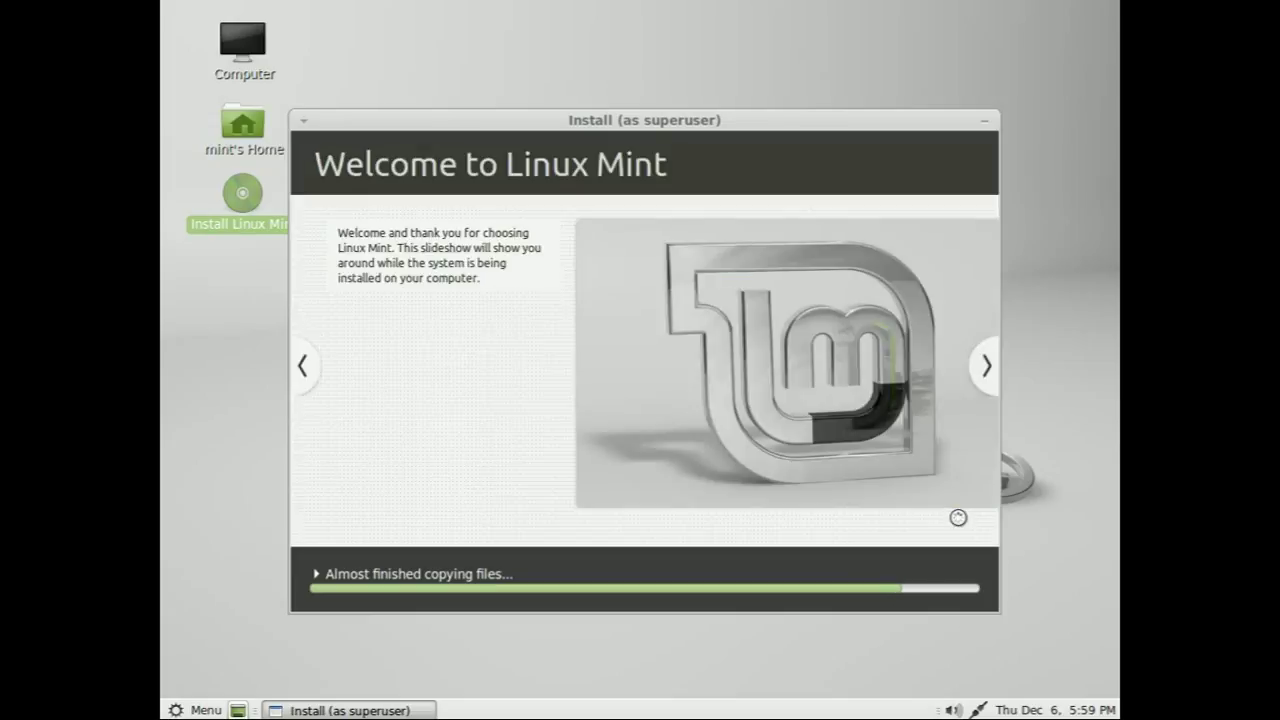
Examine the installation slideshow from the welcome slide through web browsing, multimedia and office software to keeping the system up to date
{"action": "left_click", "coordinate": [988, 365]}
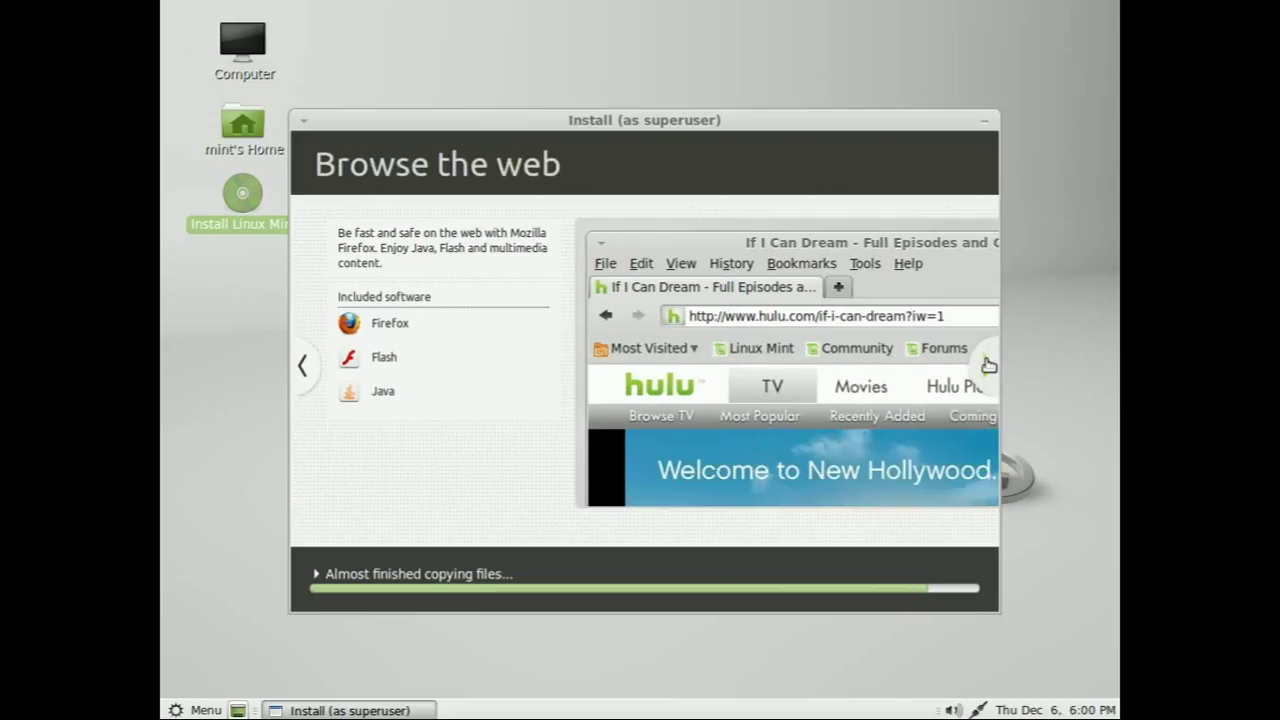
{"action": "left_click", "coordinate": [988, 365]}
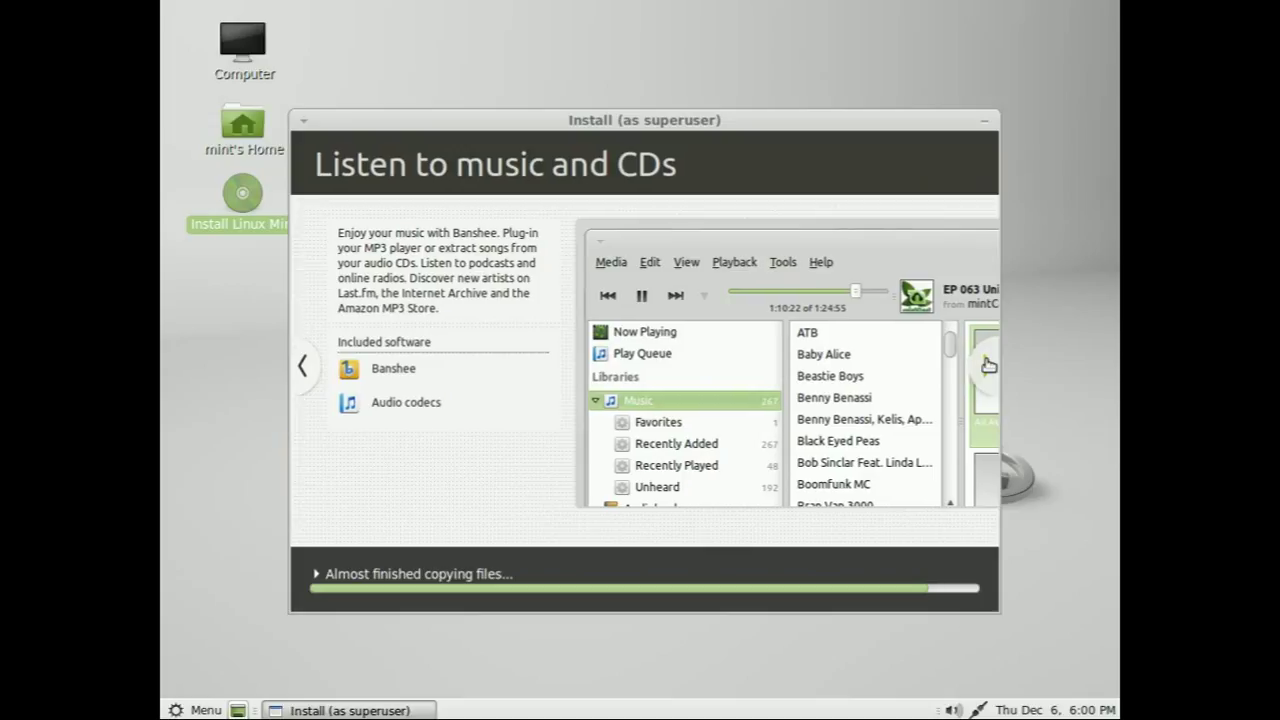
{"action": "left_click", "coordinate": [988, 365]}
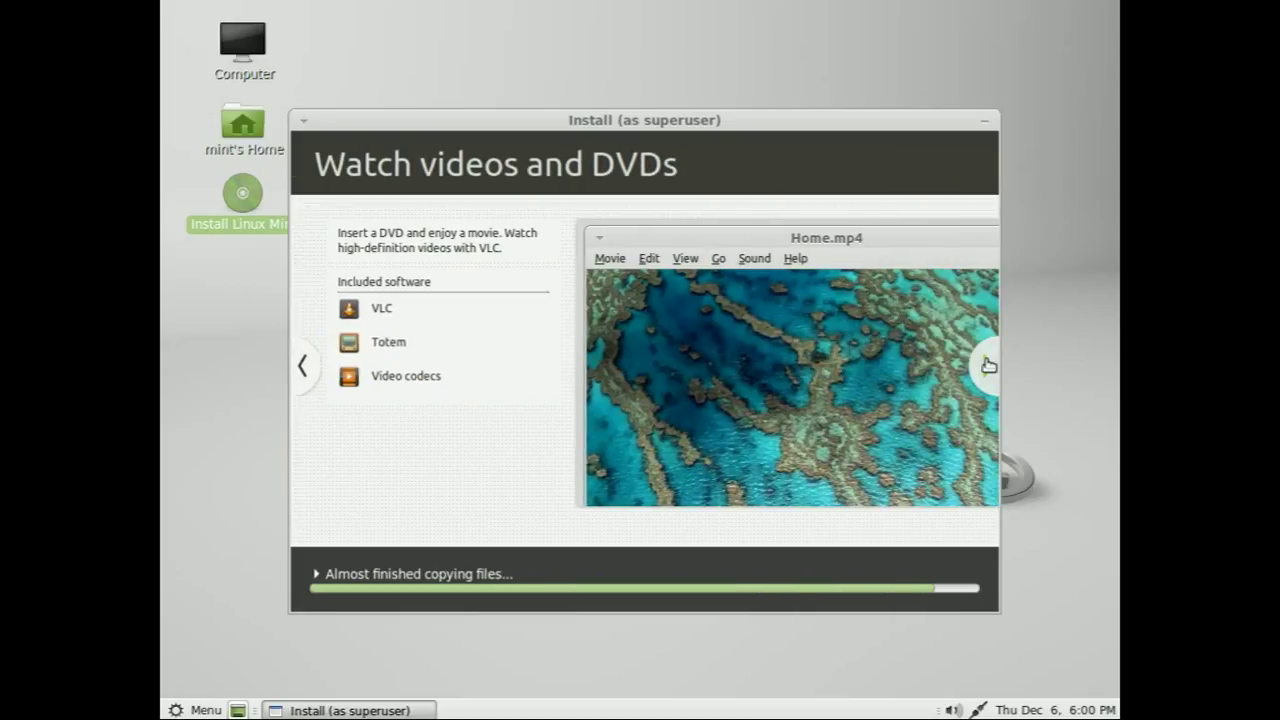
{"action": "left_click", "coordinate": [988, 365]}
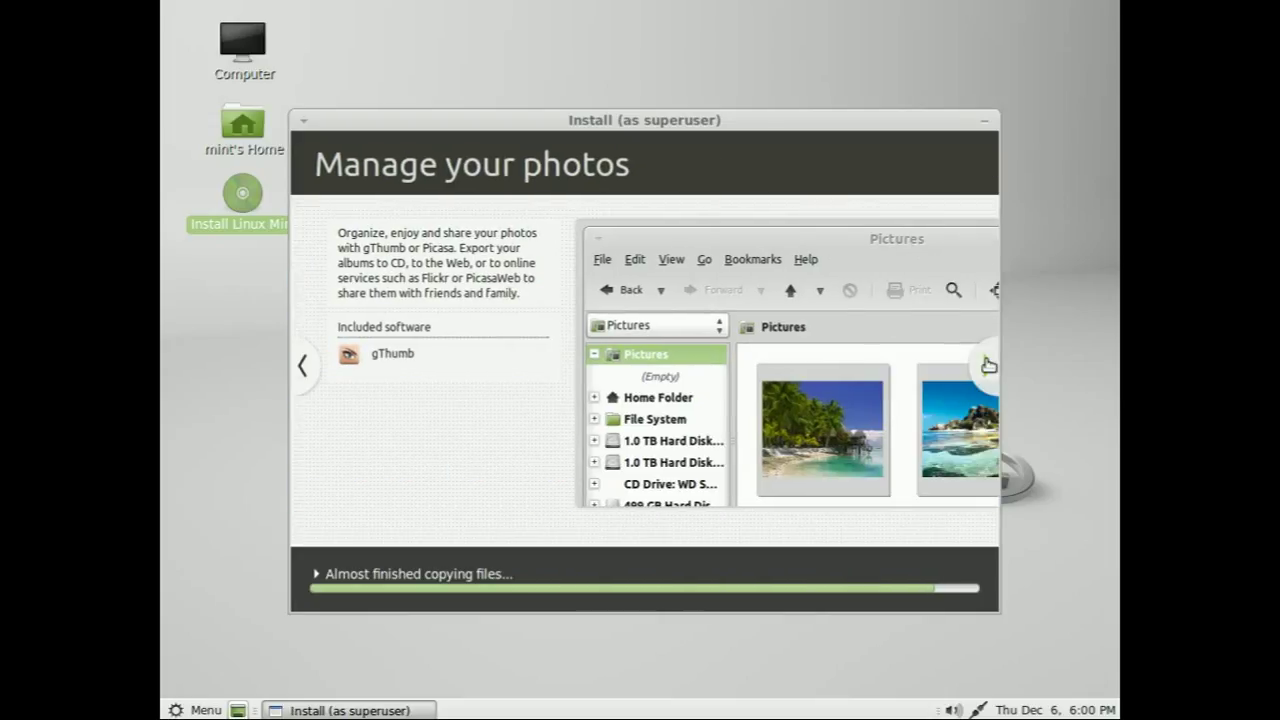
{"action": "left_click", "coordinate": [988, 365]}
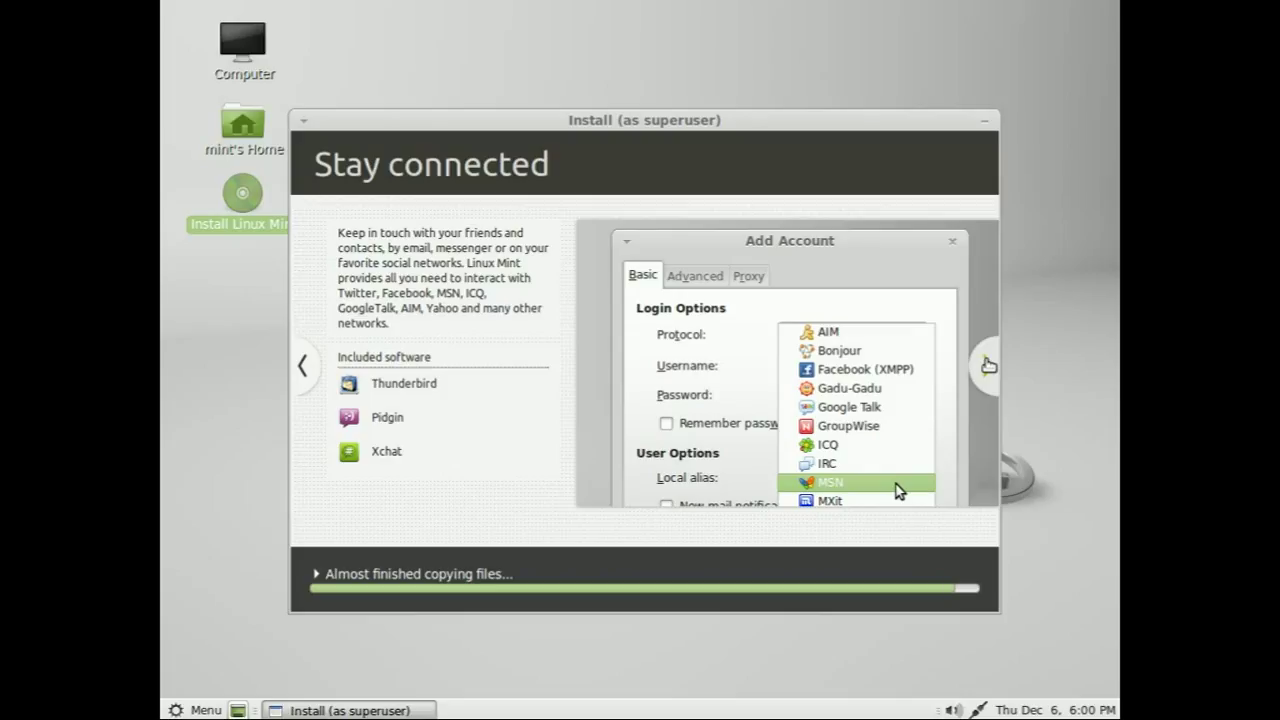
{"action": "left_click", "coordinate": [988, 365]}
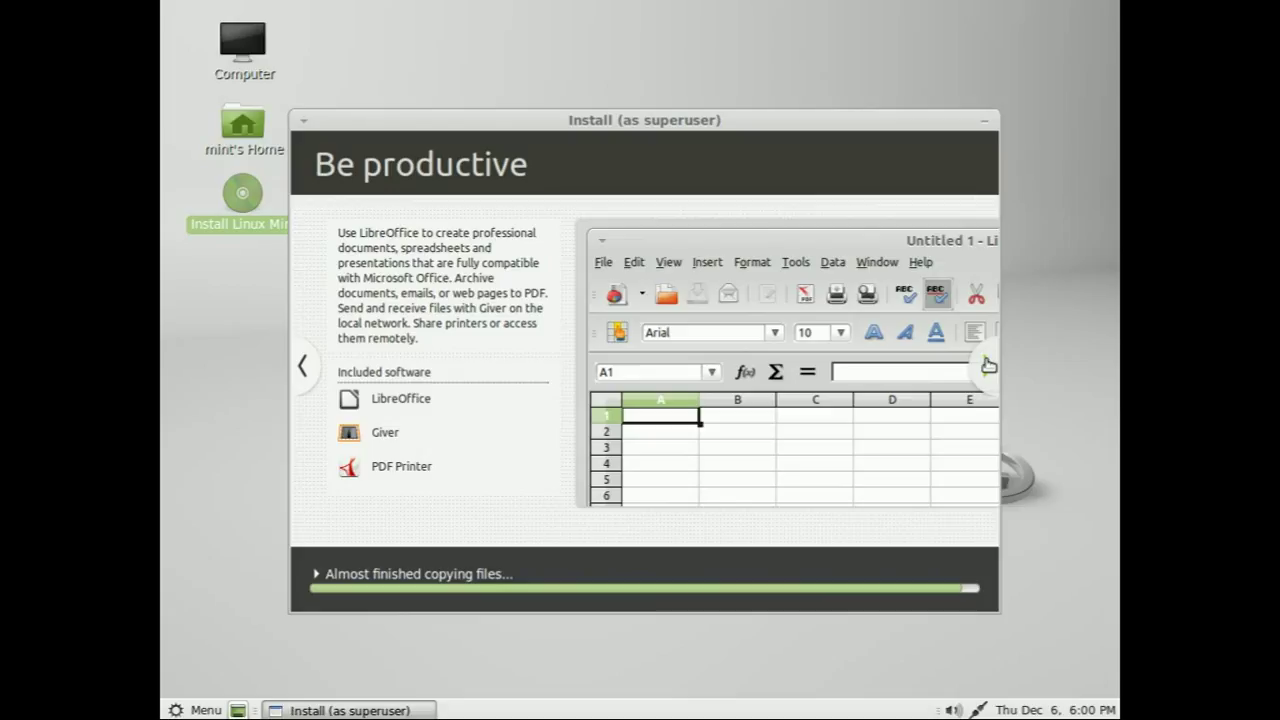
{"action": "left_click", "coordinate": [988, 365]}
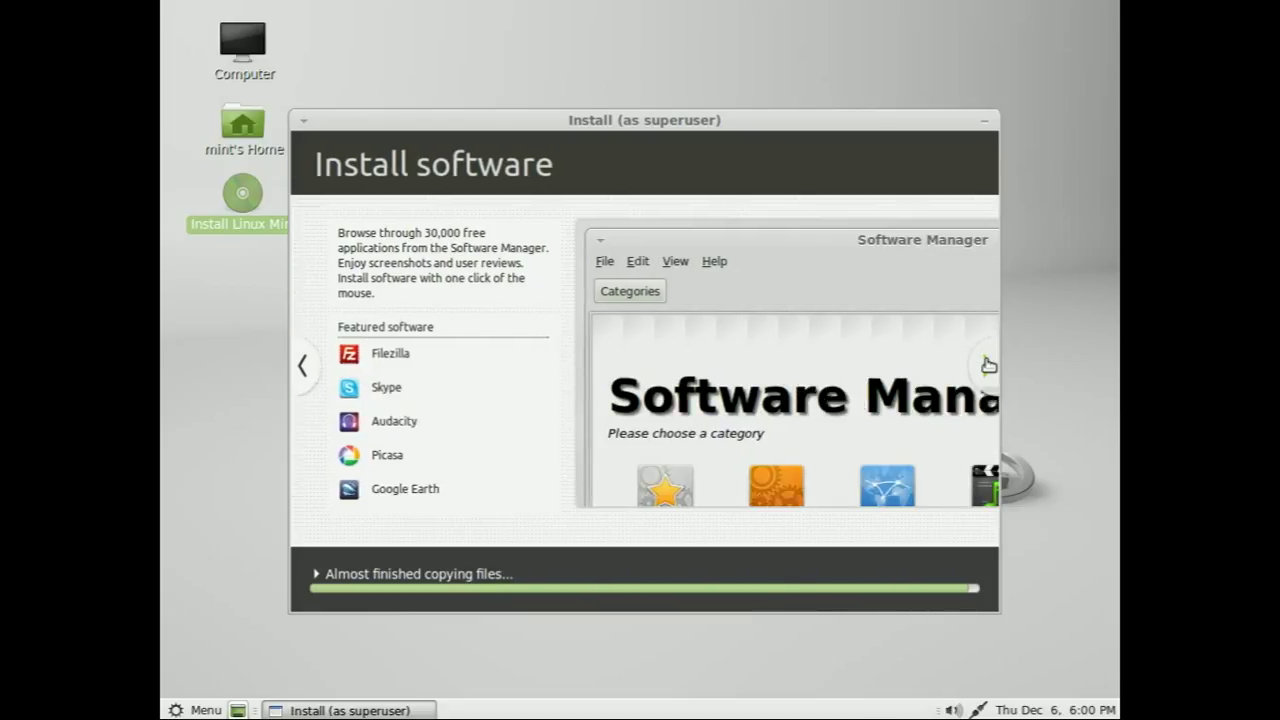
{"action": "left_click", "coordinate": [988, 365]}
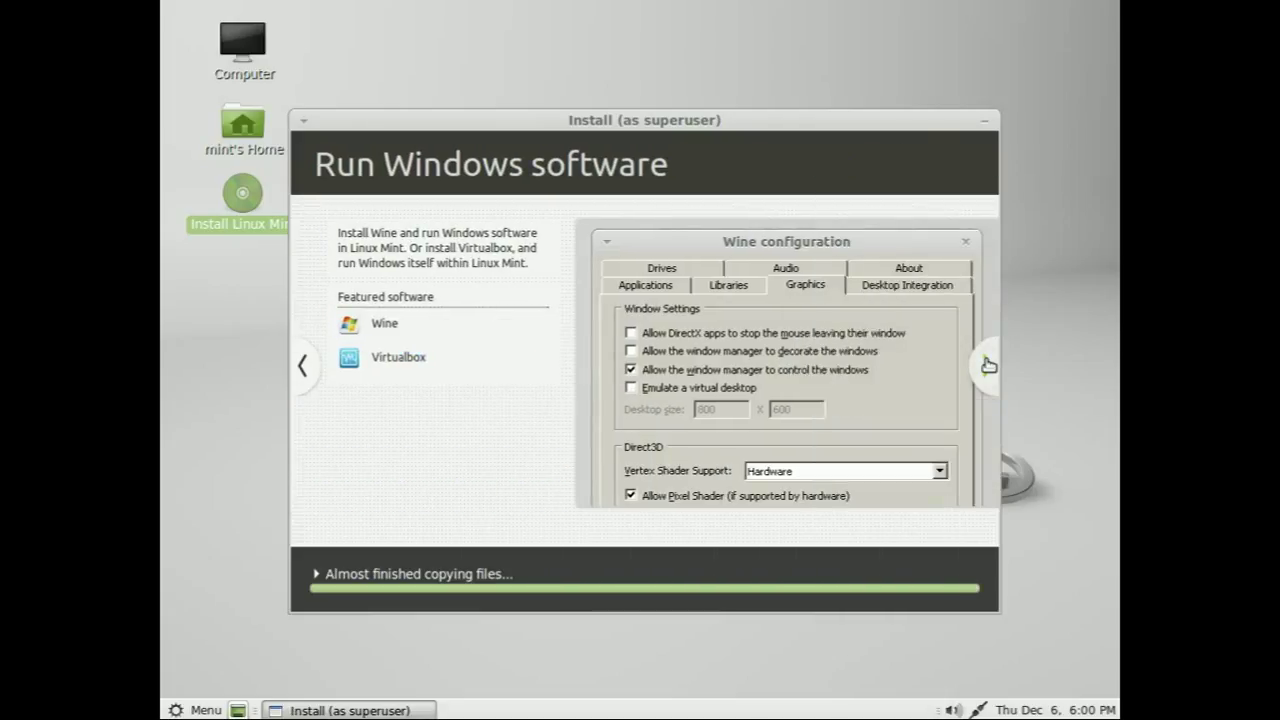
{"action": "left_click", "coordinate": [988, 365]}
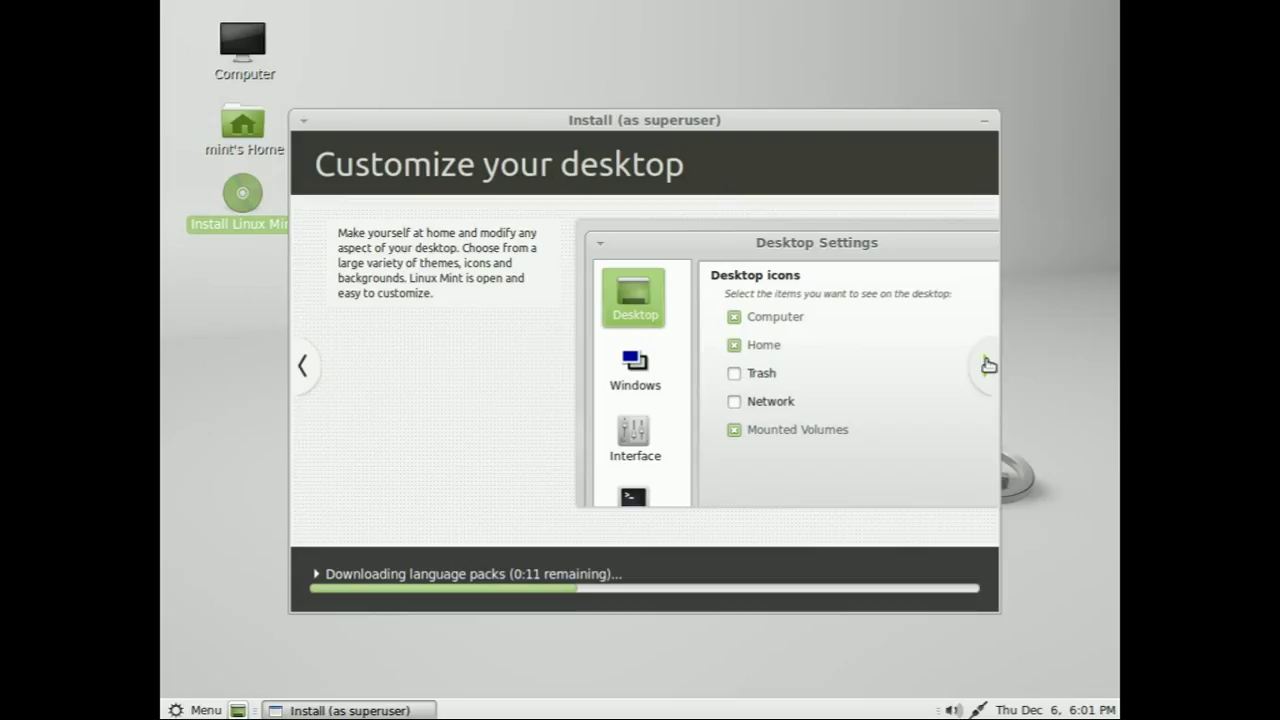
{"action": "left_click", "coordinate": [988, 365]}
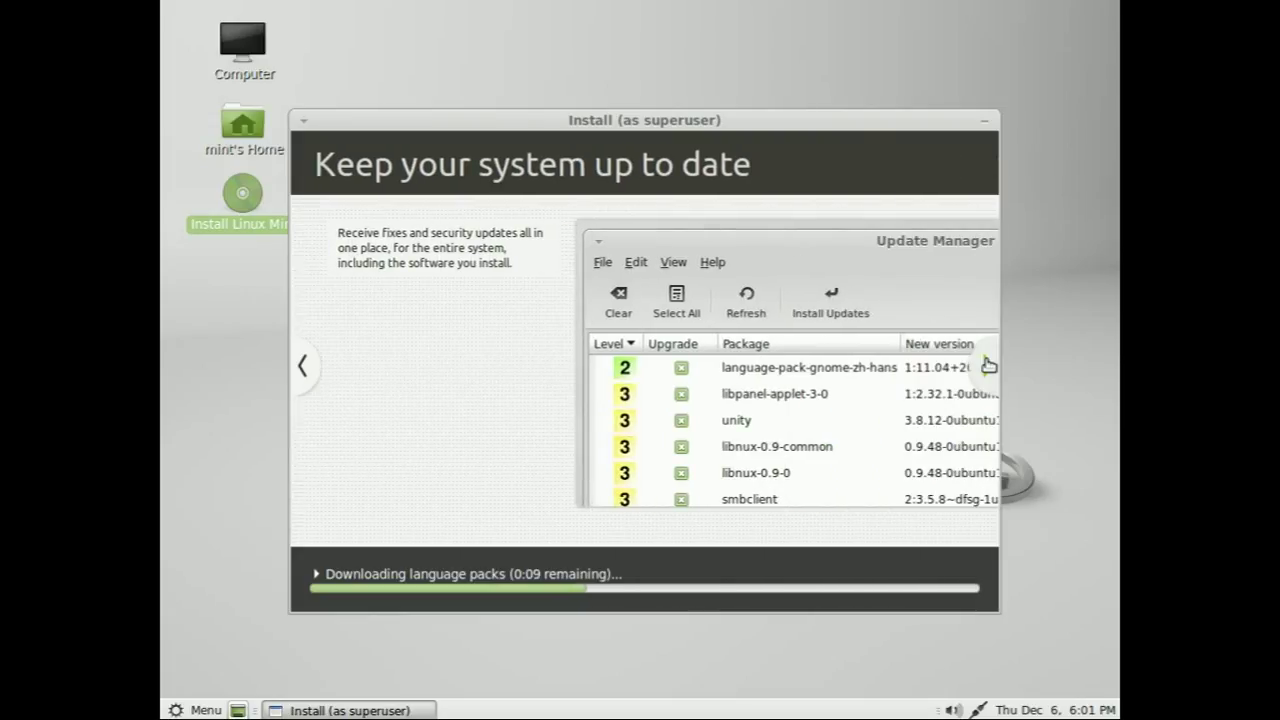
{"action": "left_click", "coordinate": [988, 365]}
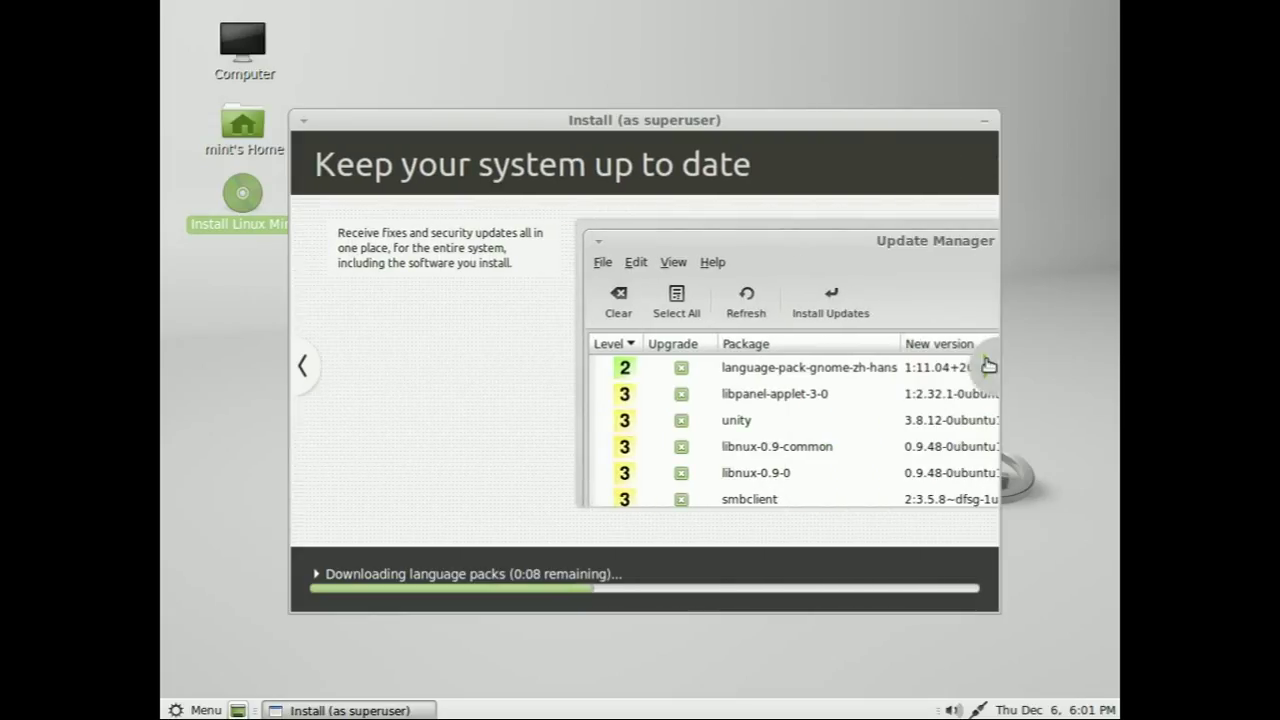
{"action": "left_click", "coordinate": [988, 365]}
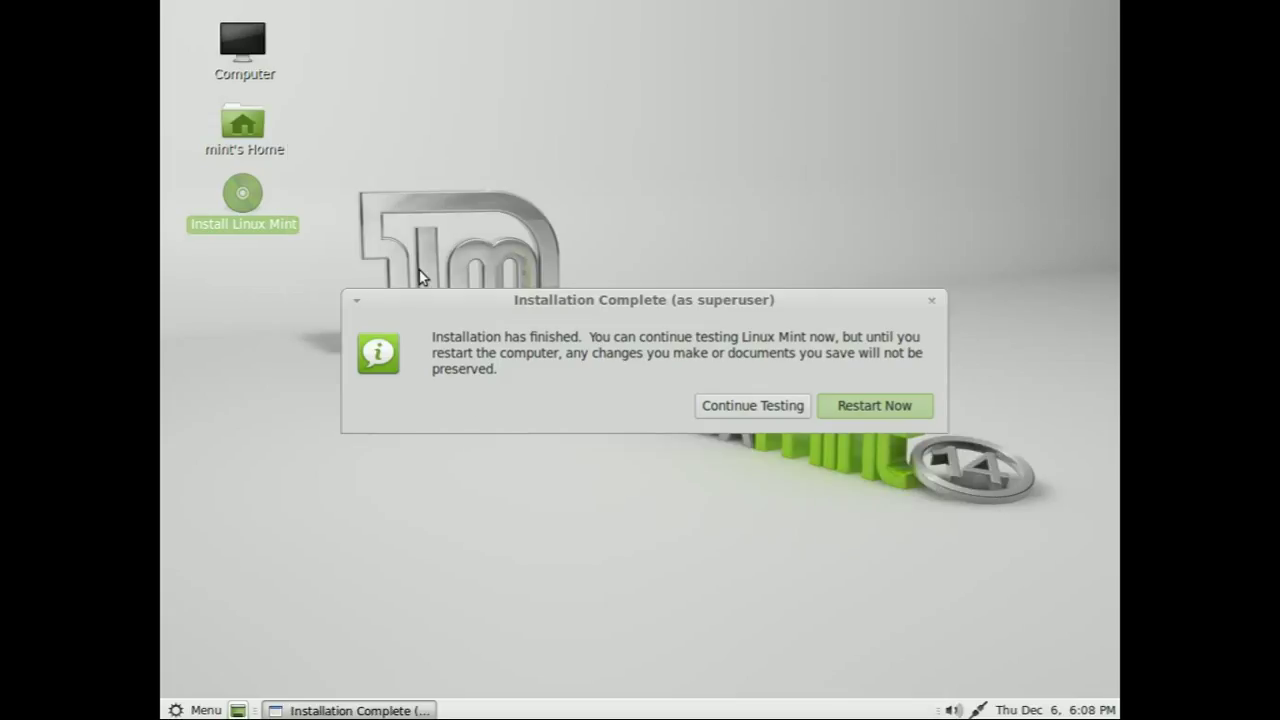
Restart the computer after the finished installation and boot from the primary master hard disk
{"action": "left_click", "coordinate": [877, 406]}
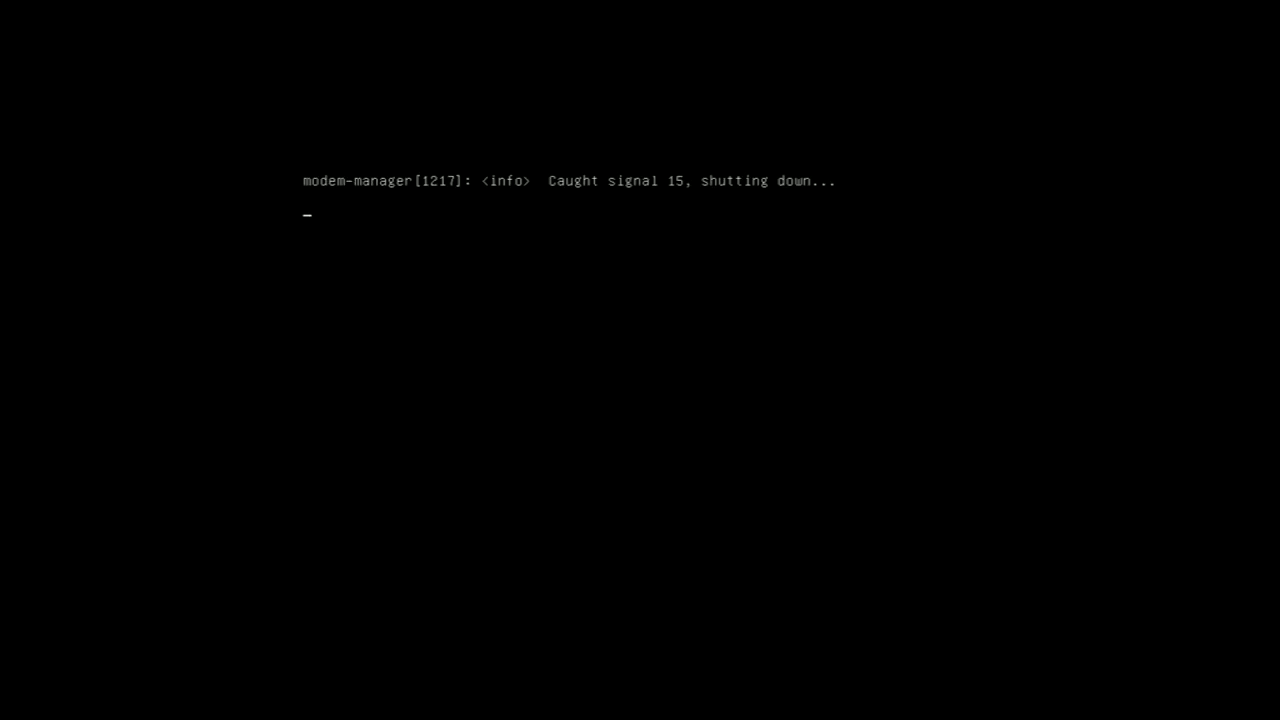
{"action": "key", "text": "Return"}
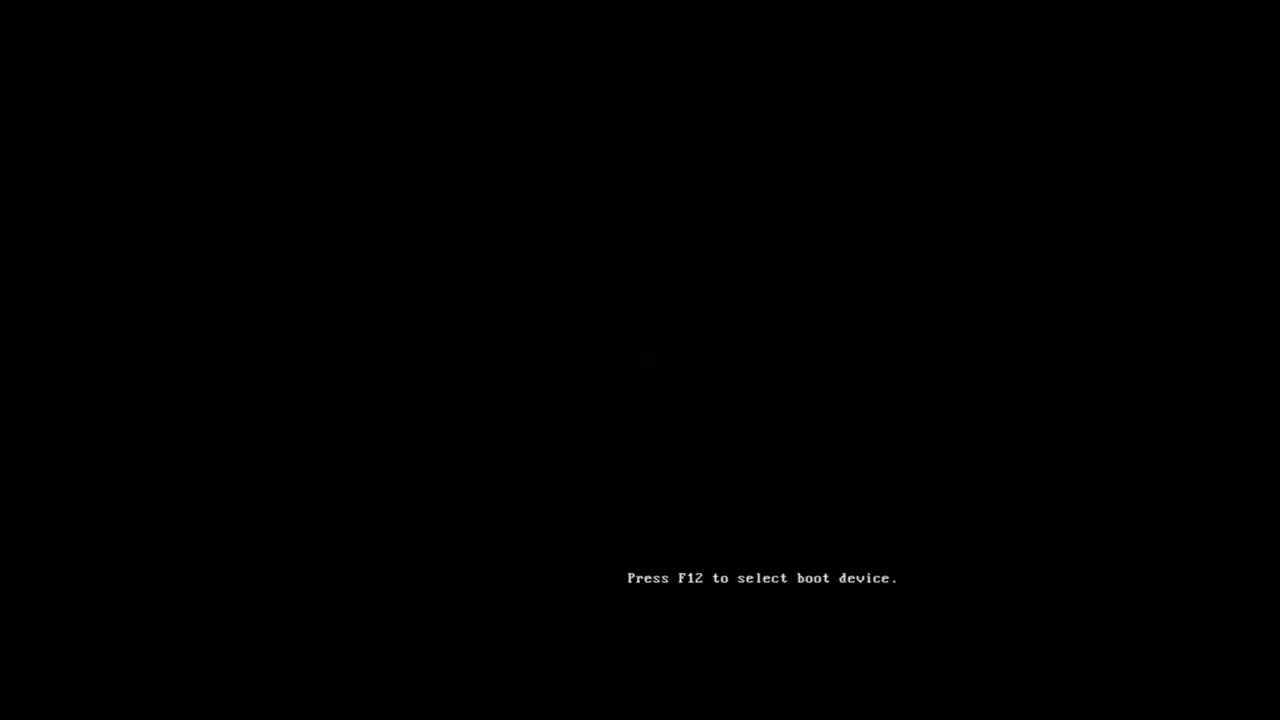
{"action": "key", "text": "F12"}
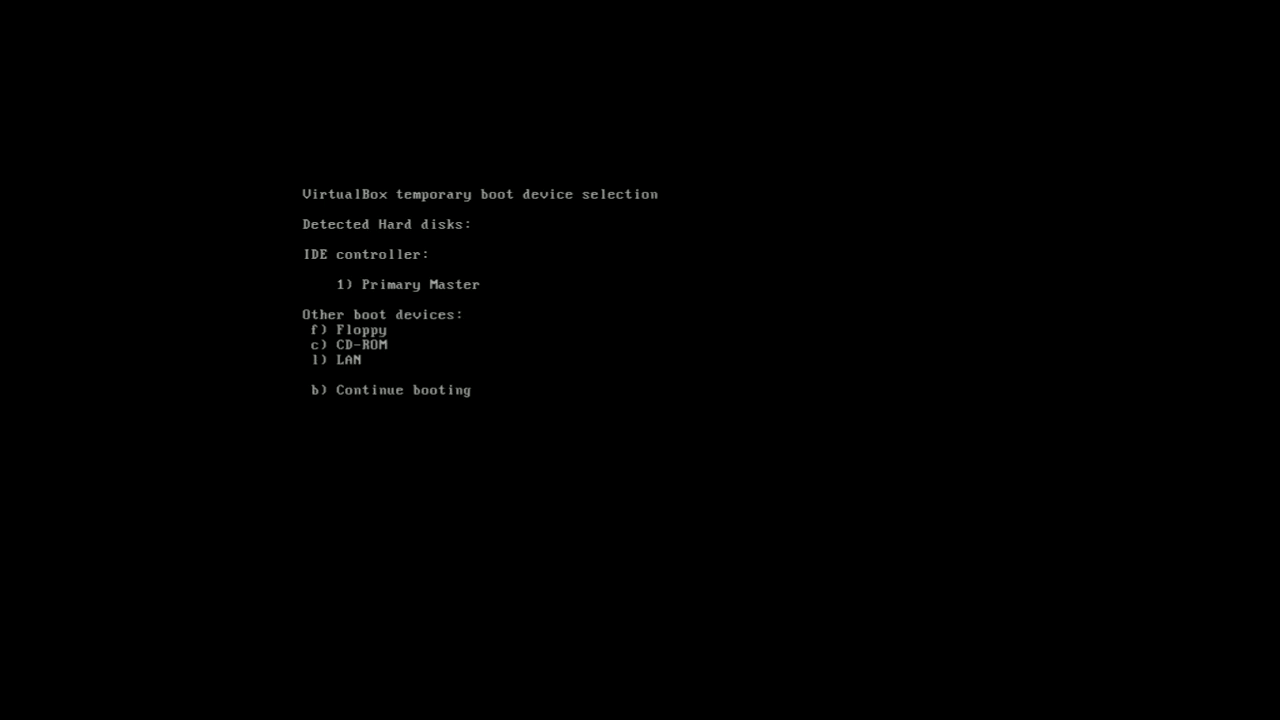
{"action": "key", "text": "1"}
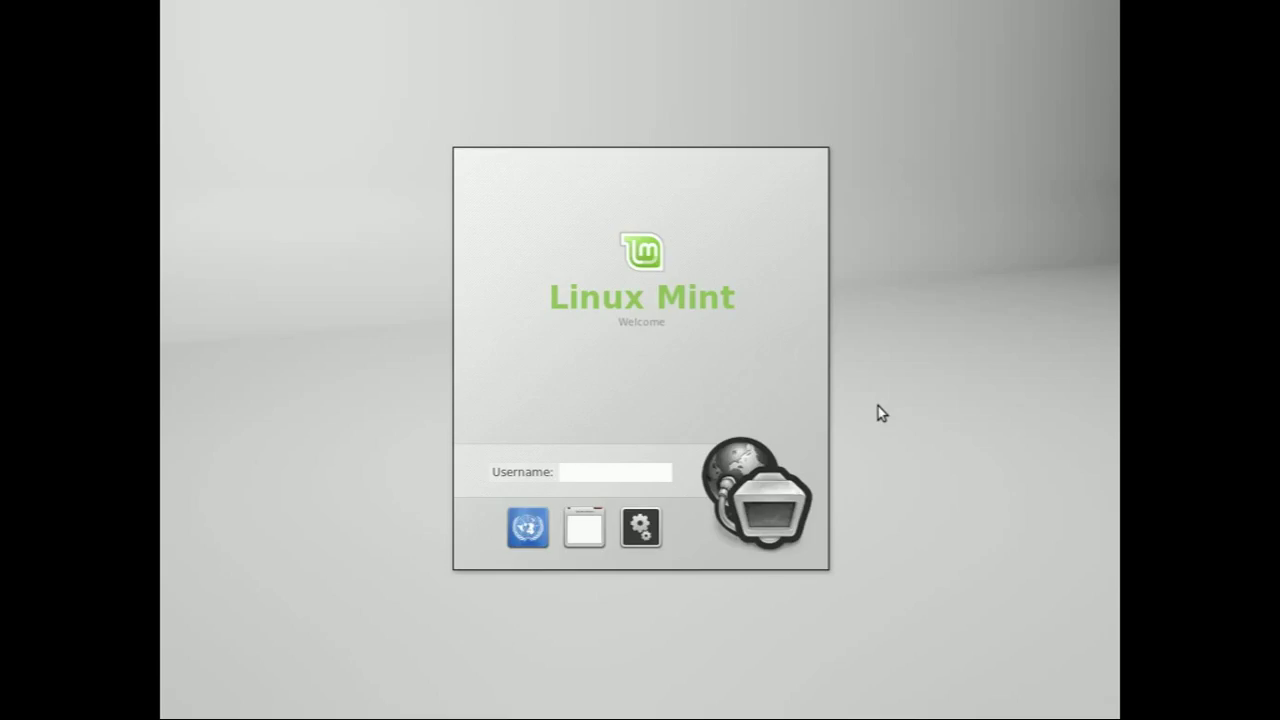
Log in to the installed system with the username and account password, and close the welcome dialog
{"action": "type", "text": "westlake"}
{"action": "key", "text": "Return"}
{"action": "type", "text": "********"}
{"action": "key", "text": "Return"}
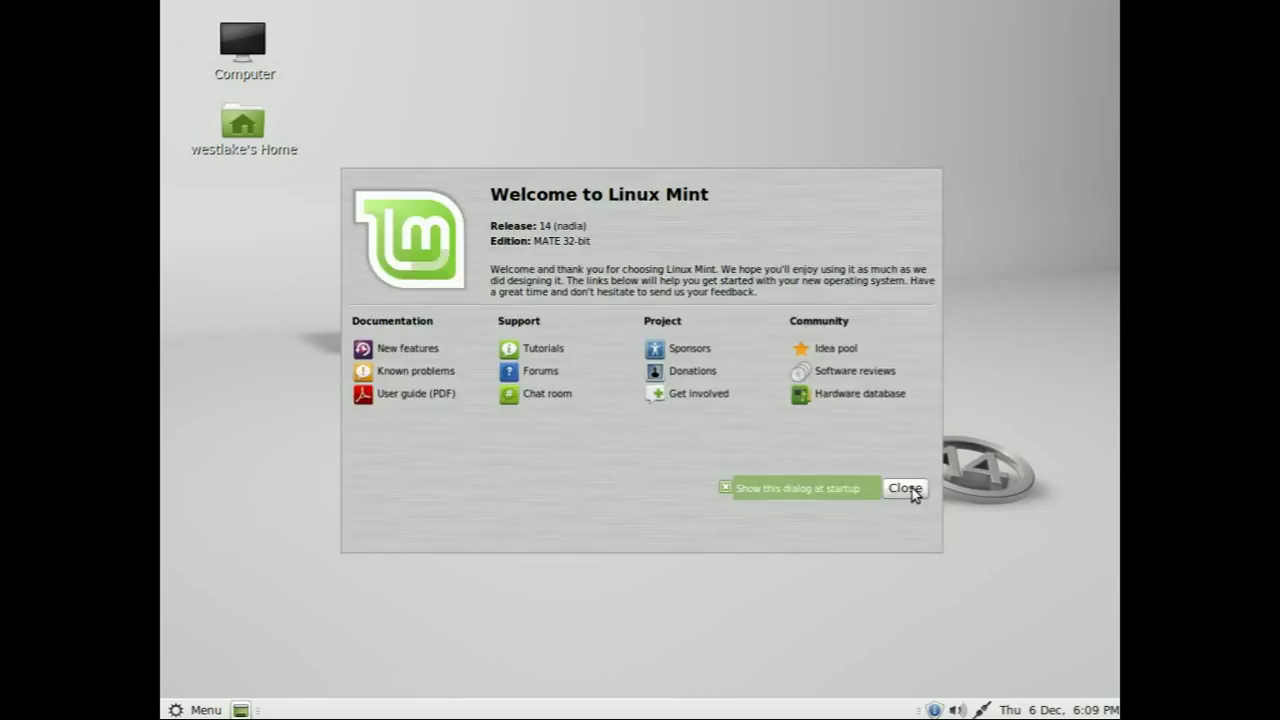
{"action": "left_click", "coordinate": [906, 488]}
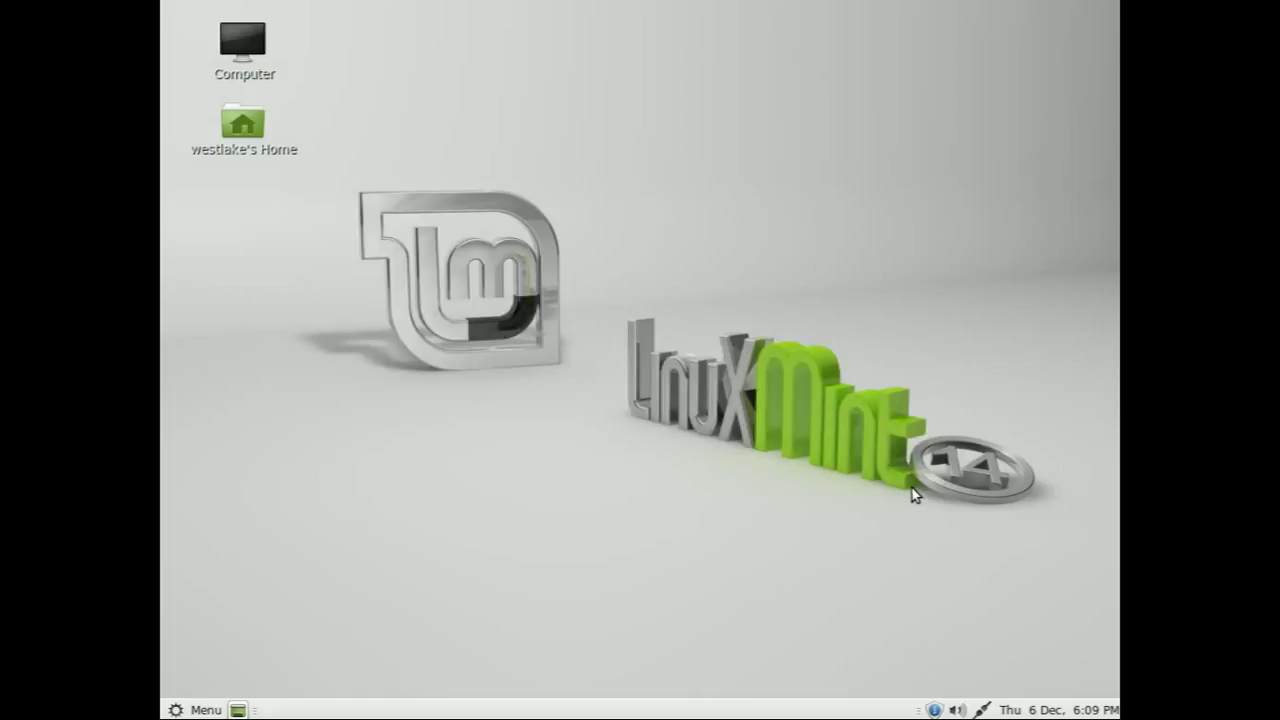
Look through all the application categories, including Graphics, Internet, Sound & Video and Administration, and the full list of Preferences
{"action": "left_click", "coordinate": [180, 710]}
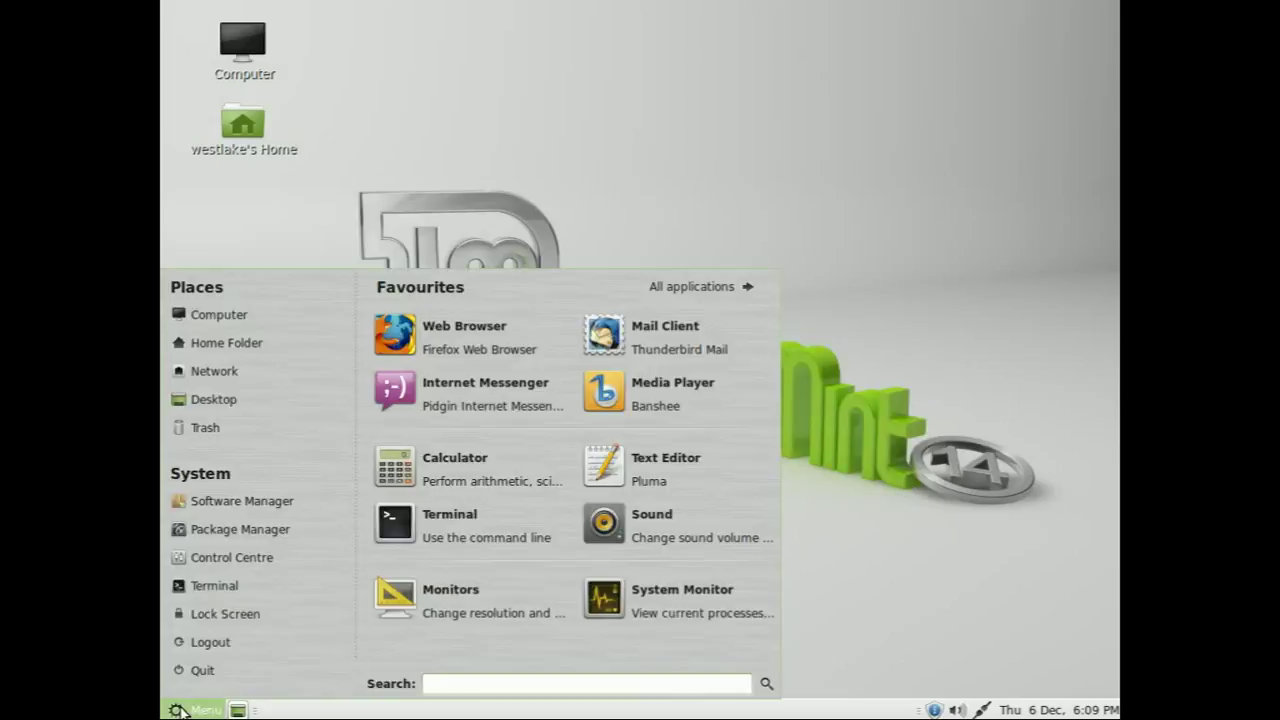
{"action": "left_click", "coordinate": [700, 286]}
{"action": "mouse_move", "coordinate": [432, 393]}
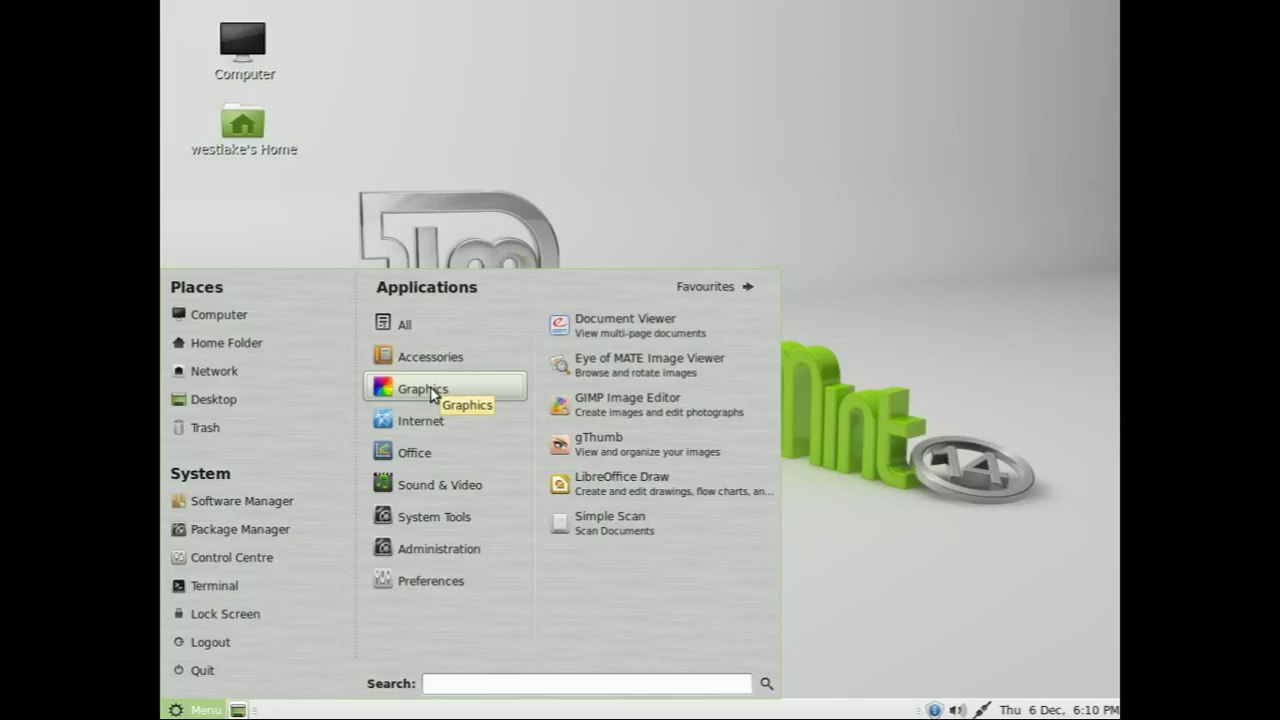
{"action": "mouse_move", "coordinate": [433, 422]}
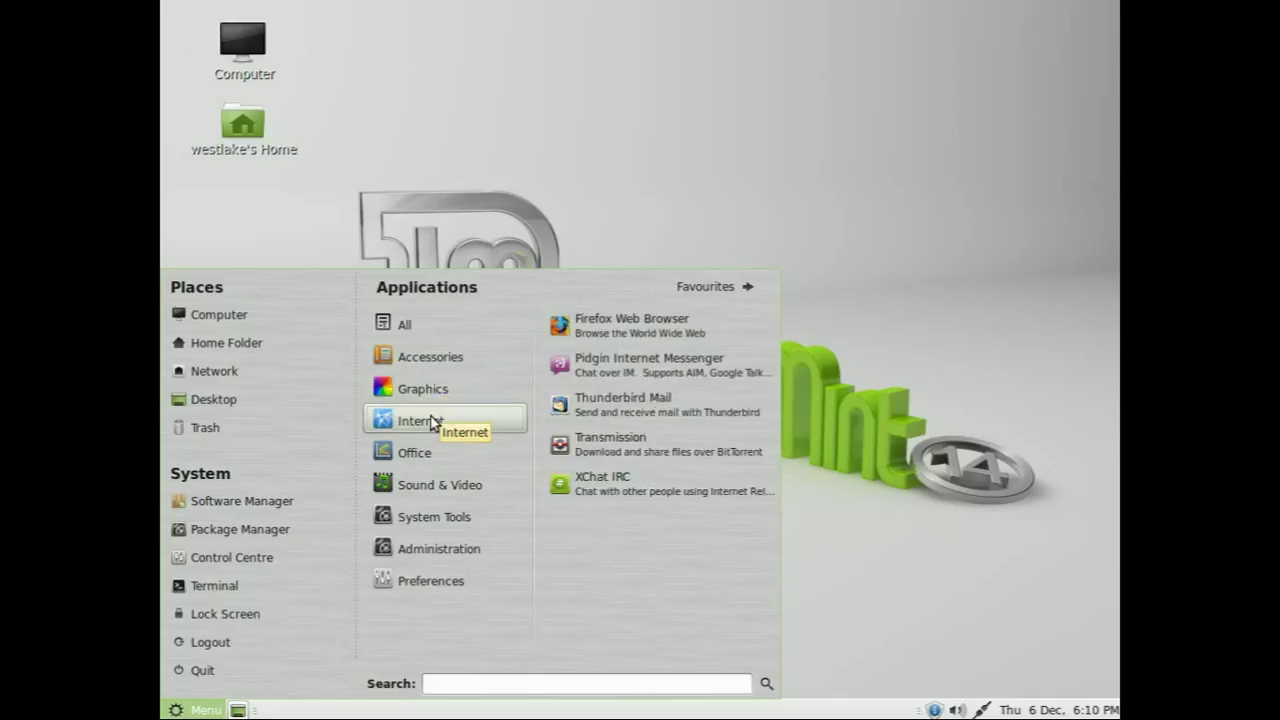
{"action": "mouse_move", "coordinate": [432, 490]}
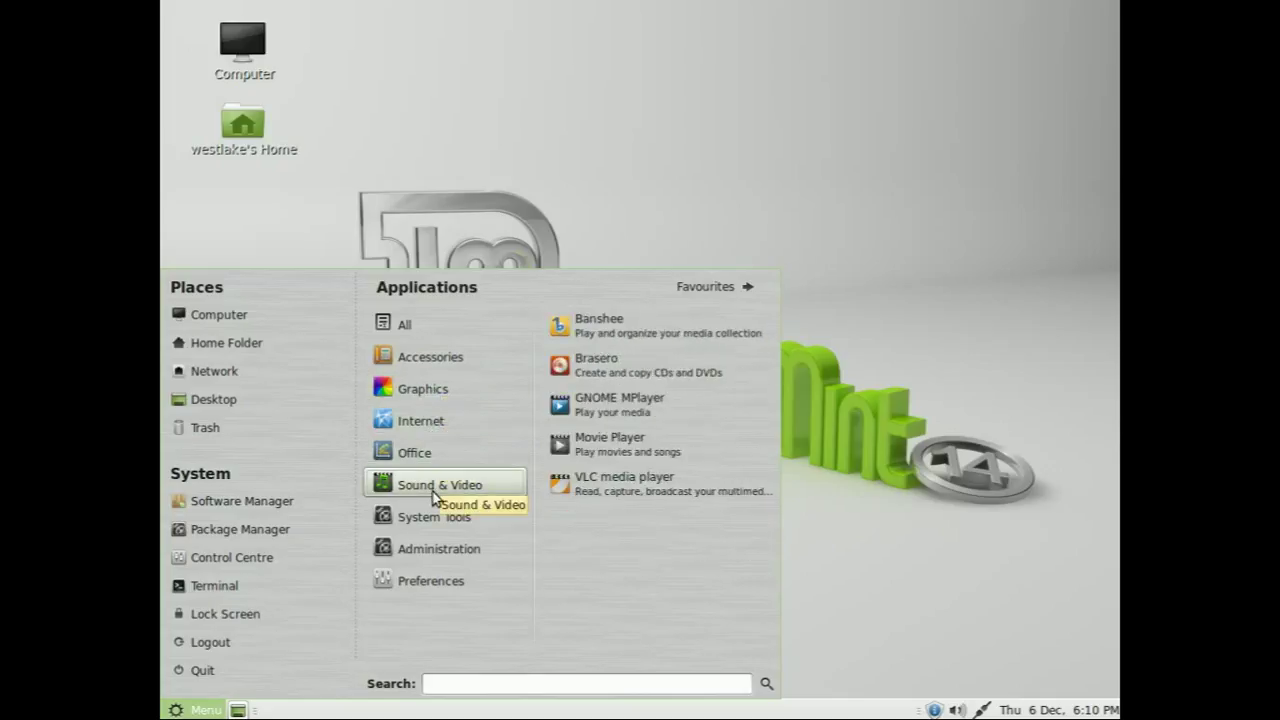
{"action": "mouse_move", "coordinate": [451, 545]}
{"action": "mouse_move", "coordinate": [453, 586]}
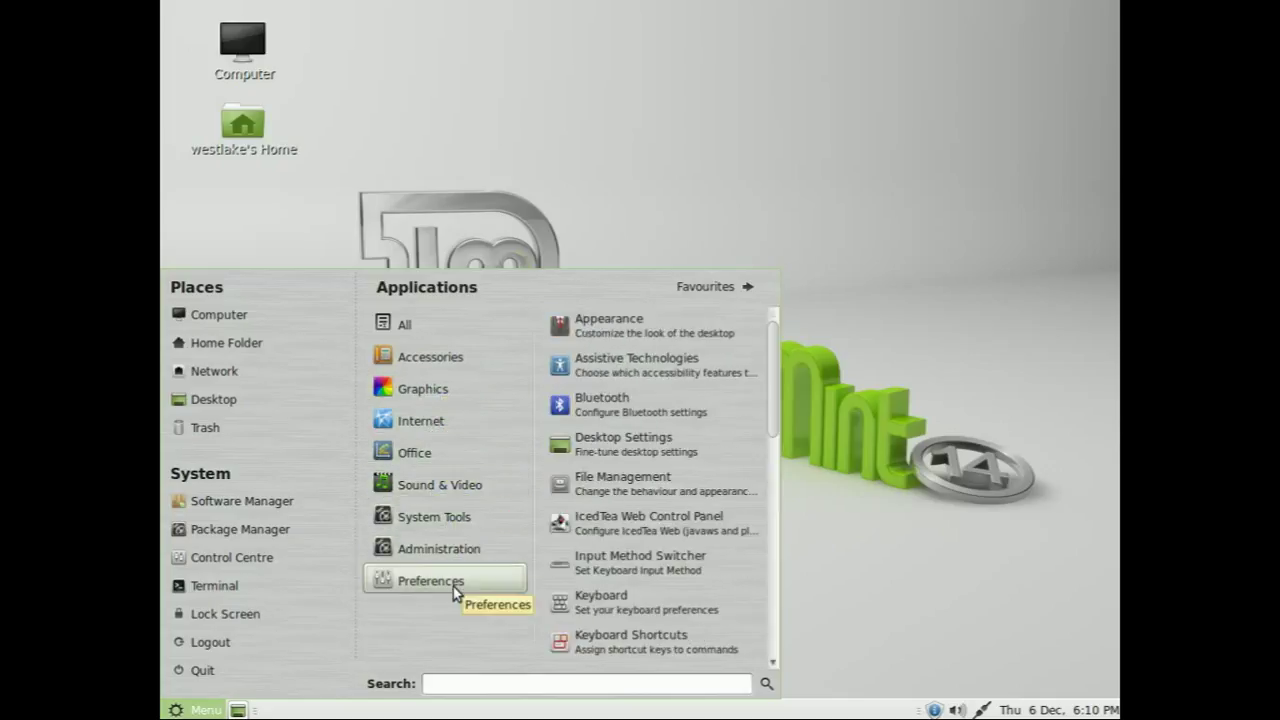
{"action": "scroll", "coordinate": [623, 509], "scroll_direction": "down", "scroll_amount": 5}
{"action": "scroll", "coordinate": [620, 505], "scroll_direction": "down", "scroll_amount": 7}
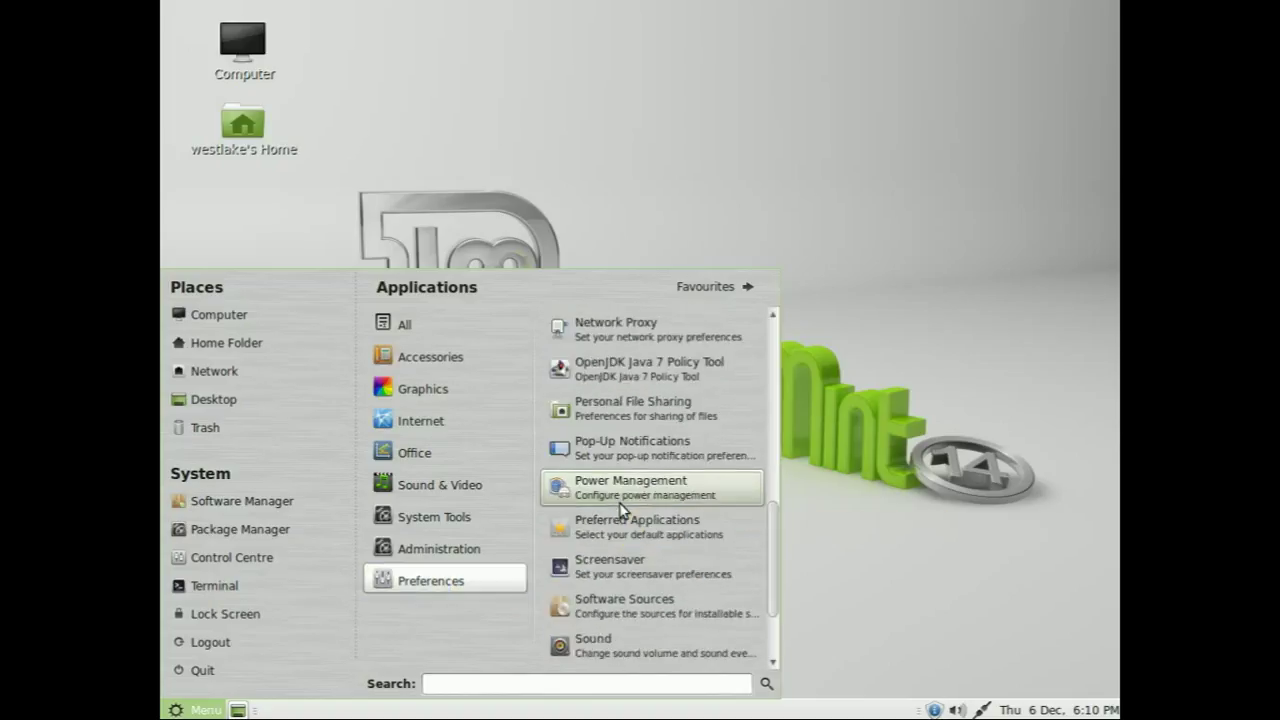
{"action": "scroll", "coordinate": [626, 508], "scroll_direction": "up", "scroll_amount": 3}
{"action": "scroll", "coordinate": [628, 512], "scroll_direction": "up", "scroll_amount": 10}
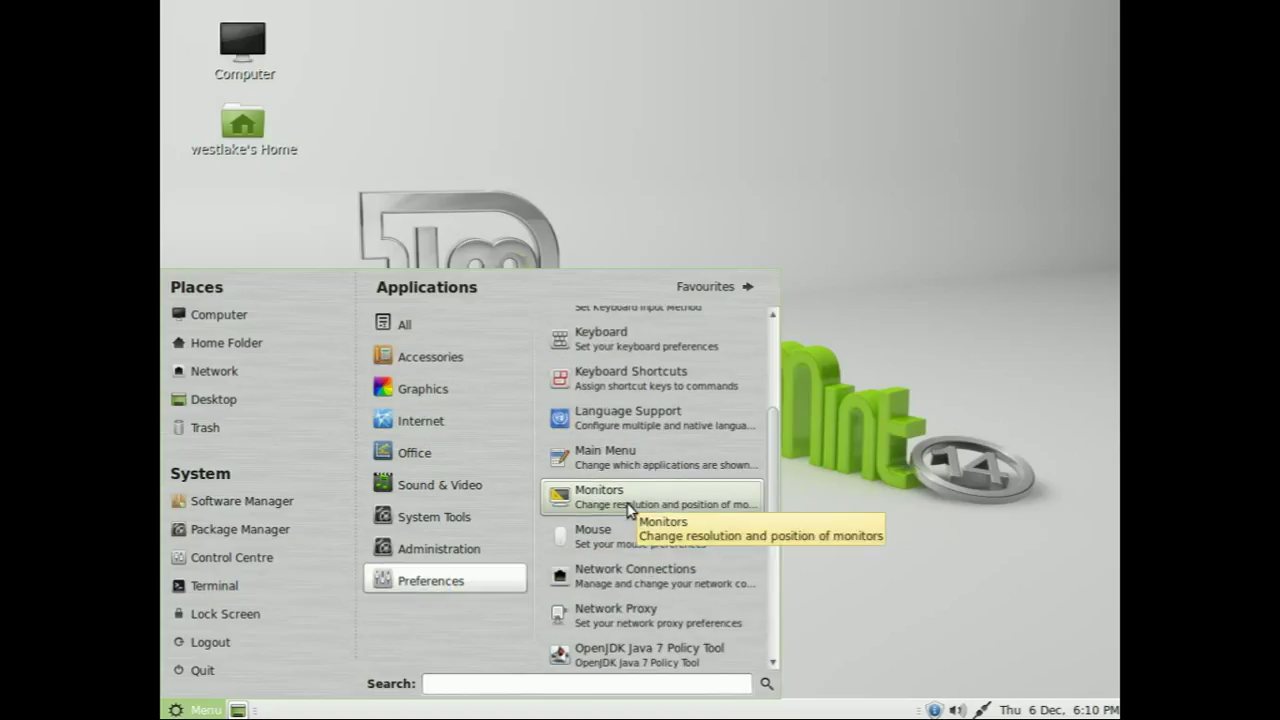
Launch the Firefox web browser and look over the Linux Mint start page and its latest blog news
{"action": "left_click", "coordinate": [627, 331]}
{"action": "left_click", "coordinate": [176, 710]}
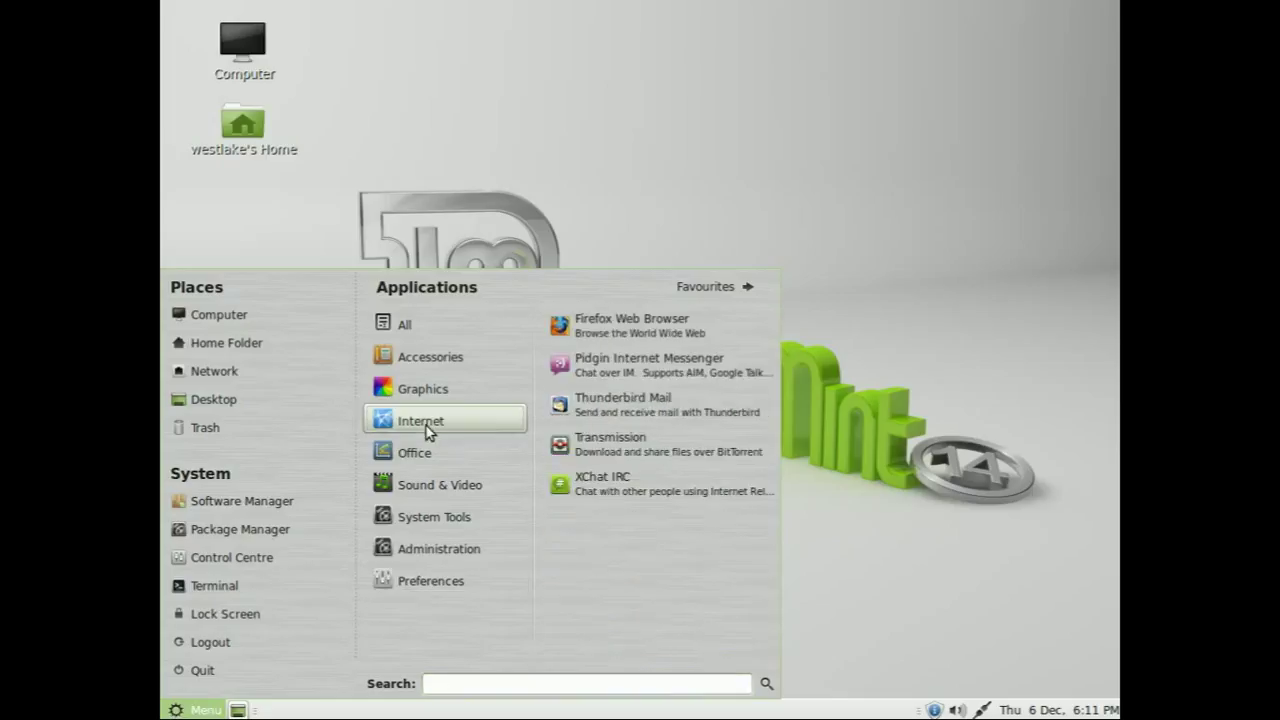
{"action": "left_click", "coordinate": [627, 331]}
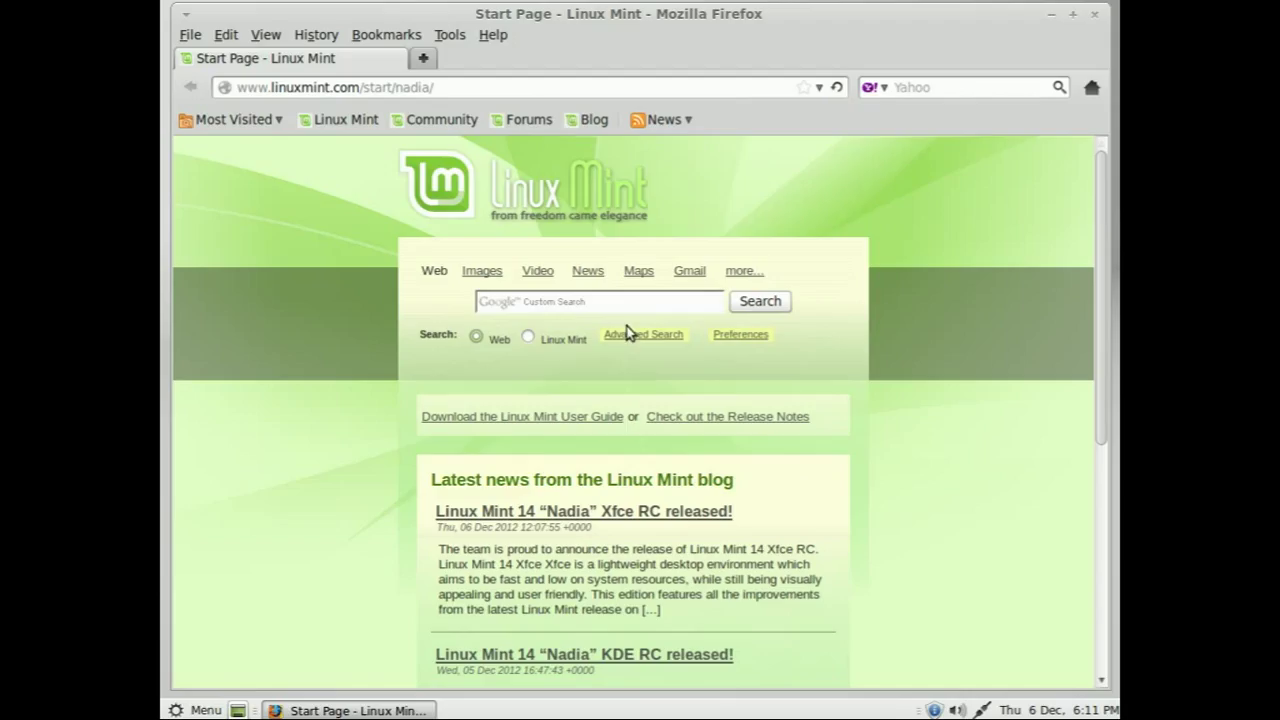
{"action": "scroll", "coordinate": [340, 467], "scroll_direction": "down", "scroll_amount": 1}
{"action": "scroll", "coordinate": [340, 467], "scroll_direction": "down", "scroll_amount": 6}
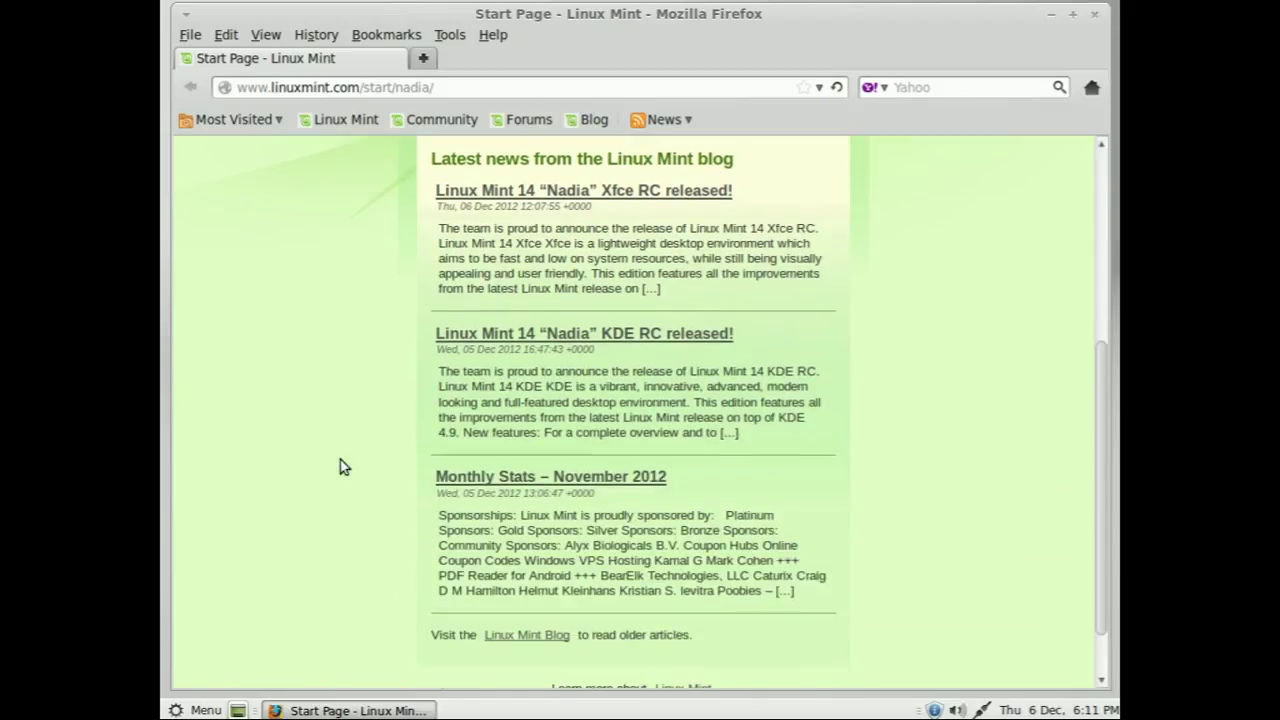
{"action": "scroll", "coordinate": [340, 467], "scroll_direction": "up", "scroll_amount": 4}
{"action": "scroll", "coordinate": [340, 467], "scroll_direction": "up", "scroll_amount": 4}
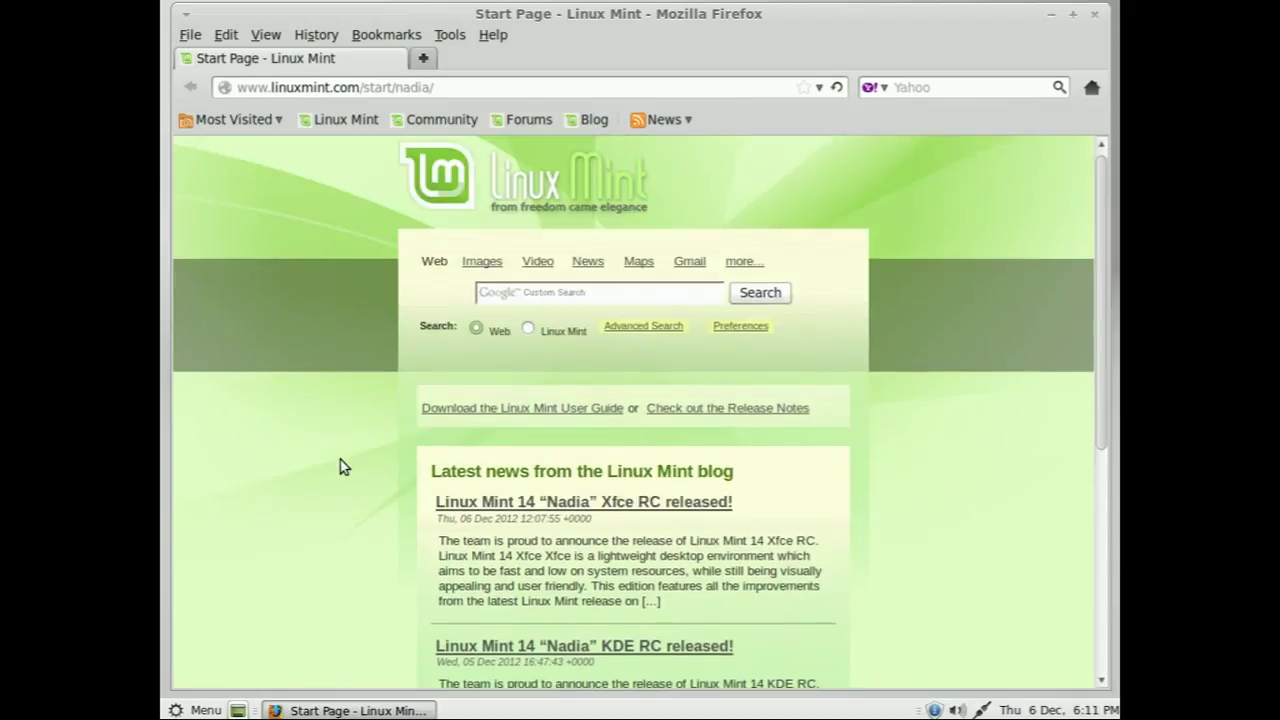
Go to youtube.com, play the video "Is The 5-Second Rule True?" in full screen and return to its page
{"action": "scroll", "coordinate": [340, 466], "scroll_direction": "down", "scroll_amount": 1}
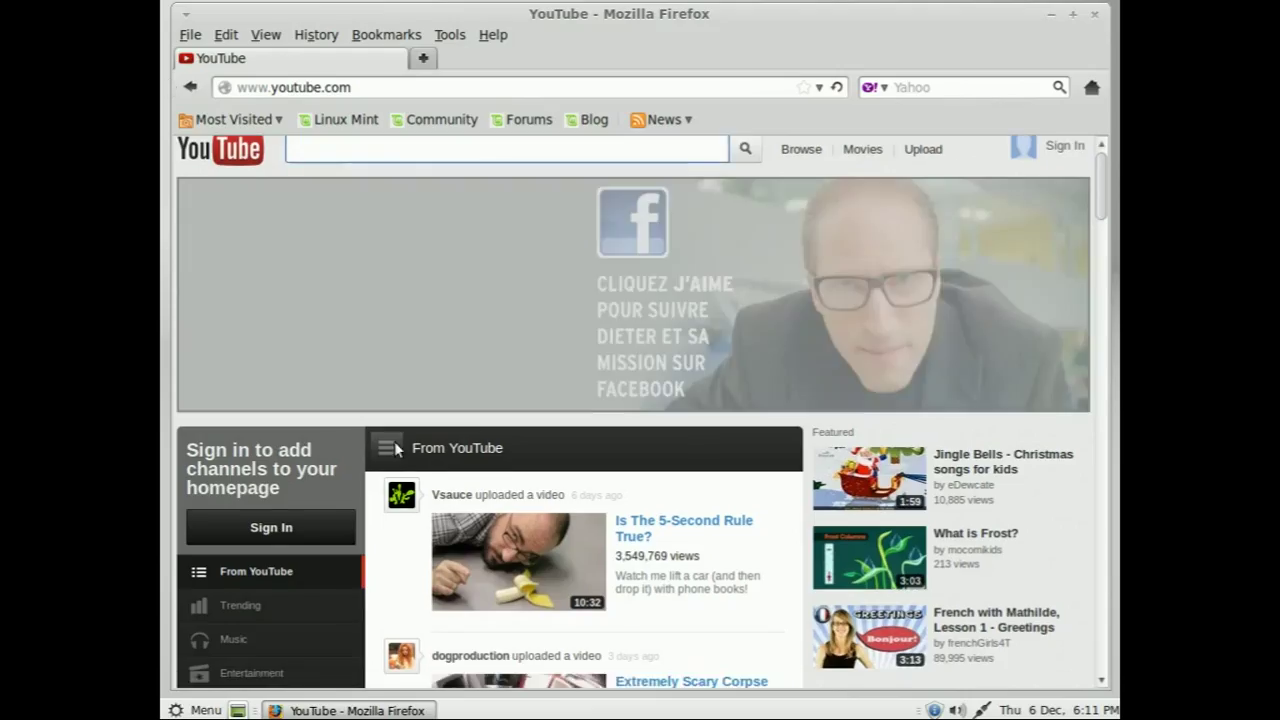
{"action": "scroll", "coordinate": [660, 382], "scroll_direction": "down", "scroll_amount": 3}
{"action": "left_click", "coordinate": [660, 382]}
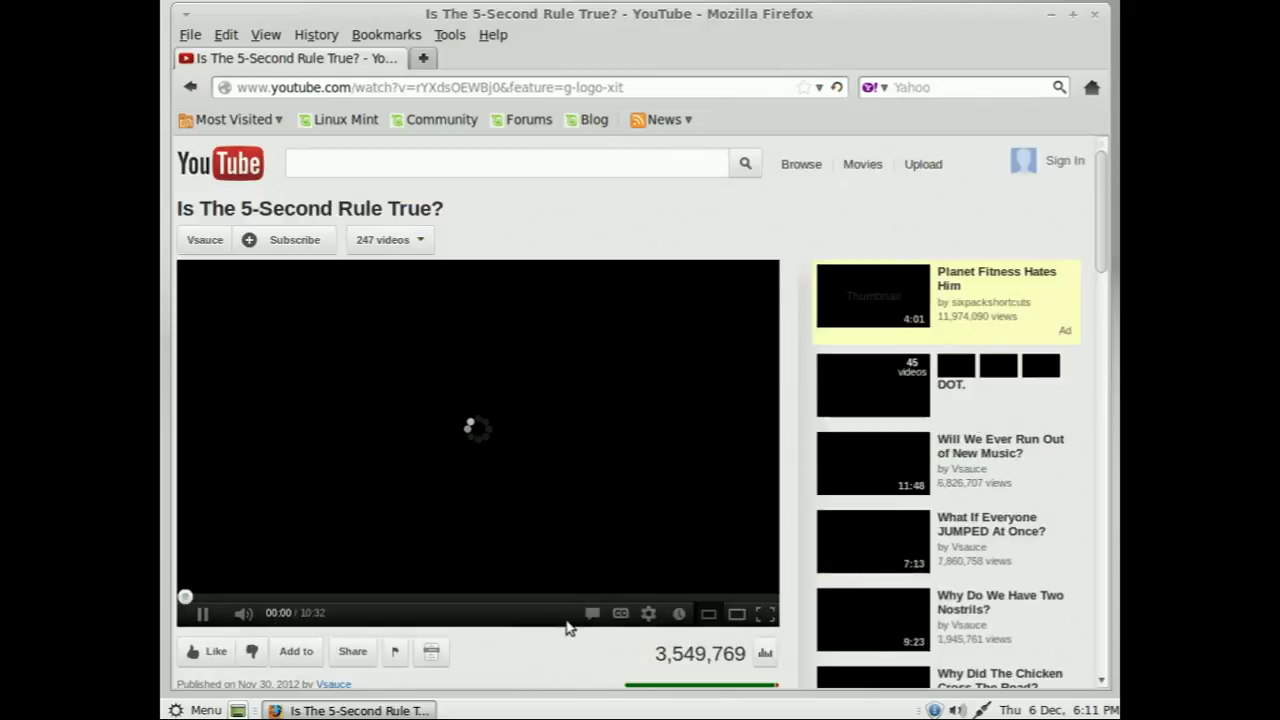
{"action": "left_click", "coordinate": [765, 615]}
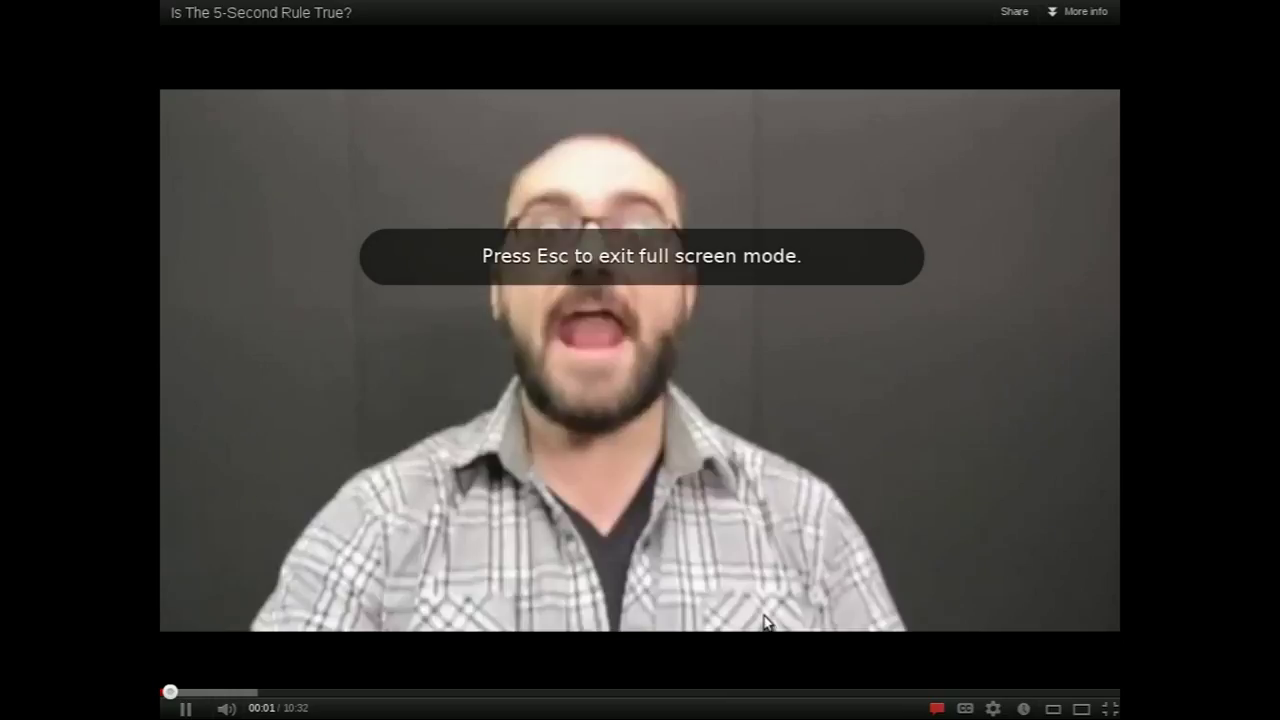
{"action": "key", "text": "Escape"}
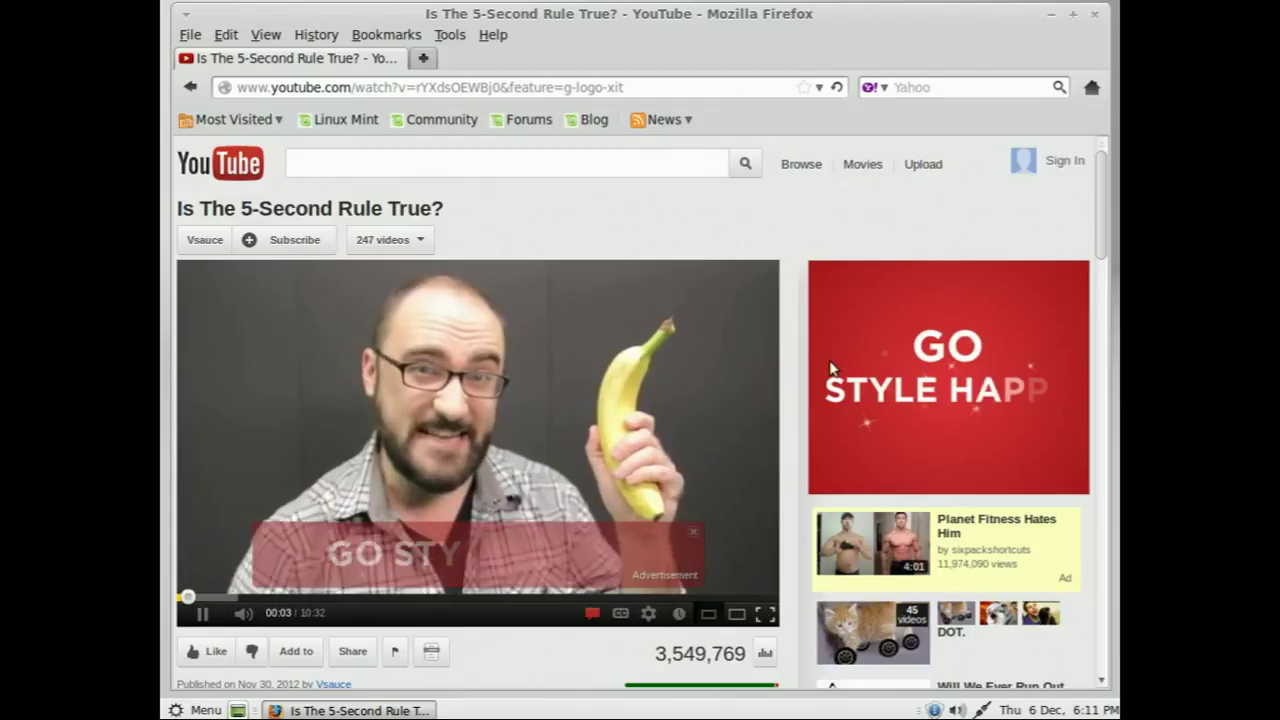
Look over the search engines offered by the browser's search bar
{"action": "left_click", "coordinate": [872, 88]}
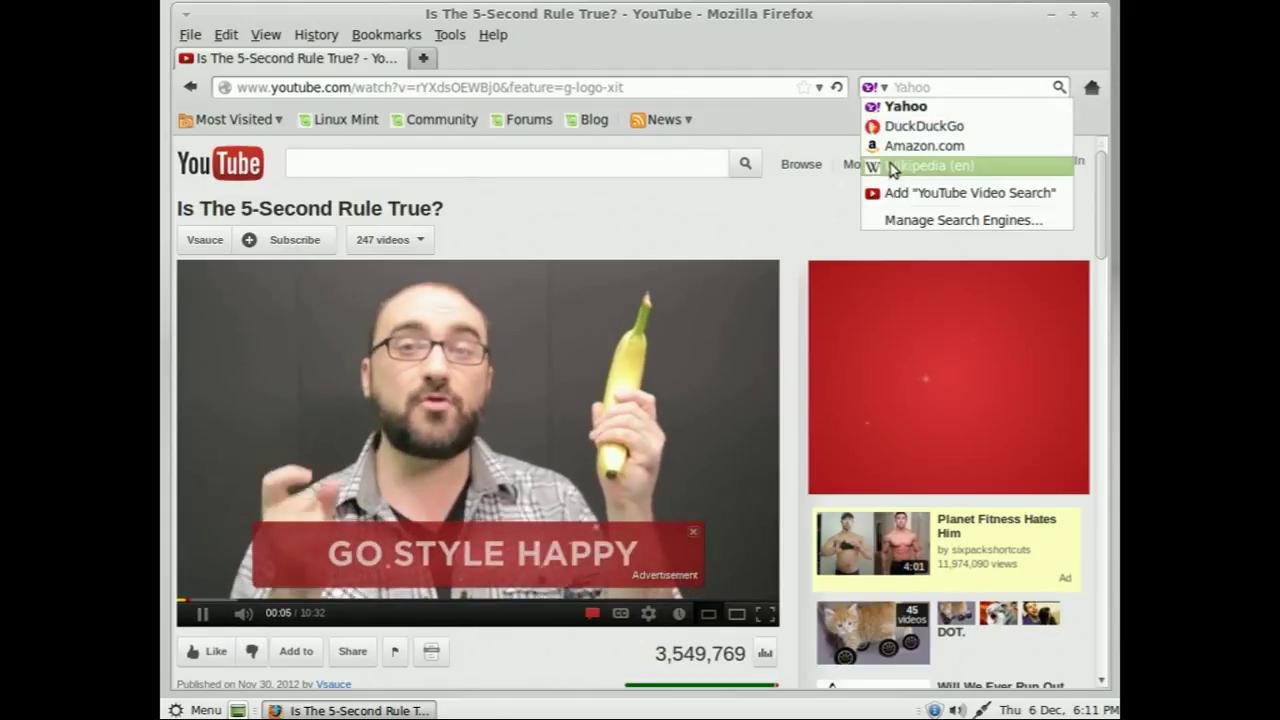
{"action": "left_click", "coordinate": [659, 88]}
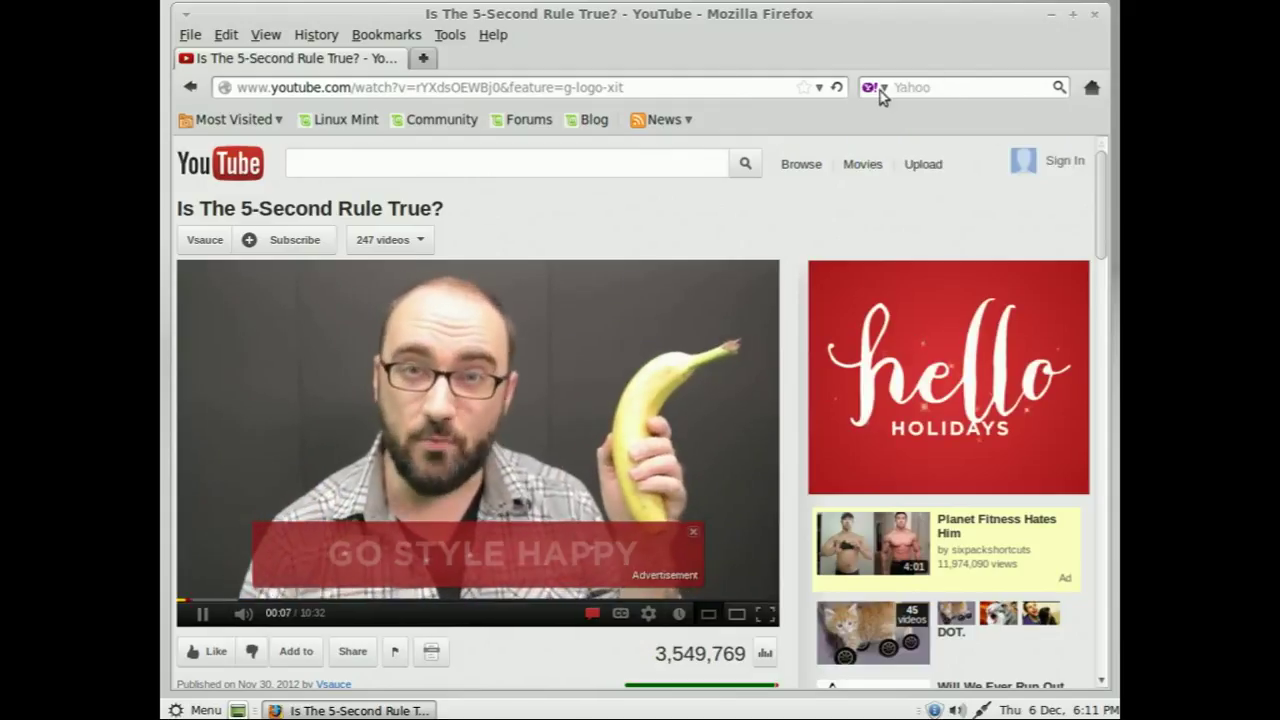
{"action": "left_click", "coordinate": [876, 89]}
Go to google.com and search for "test java"
{"action": "left_click", "coordinate": [651, 89]}
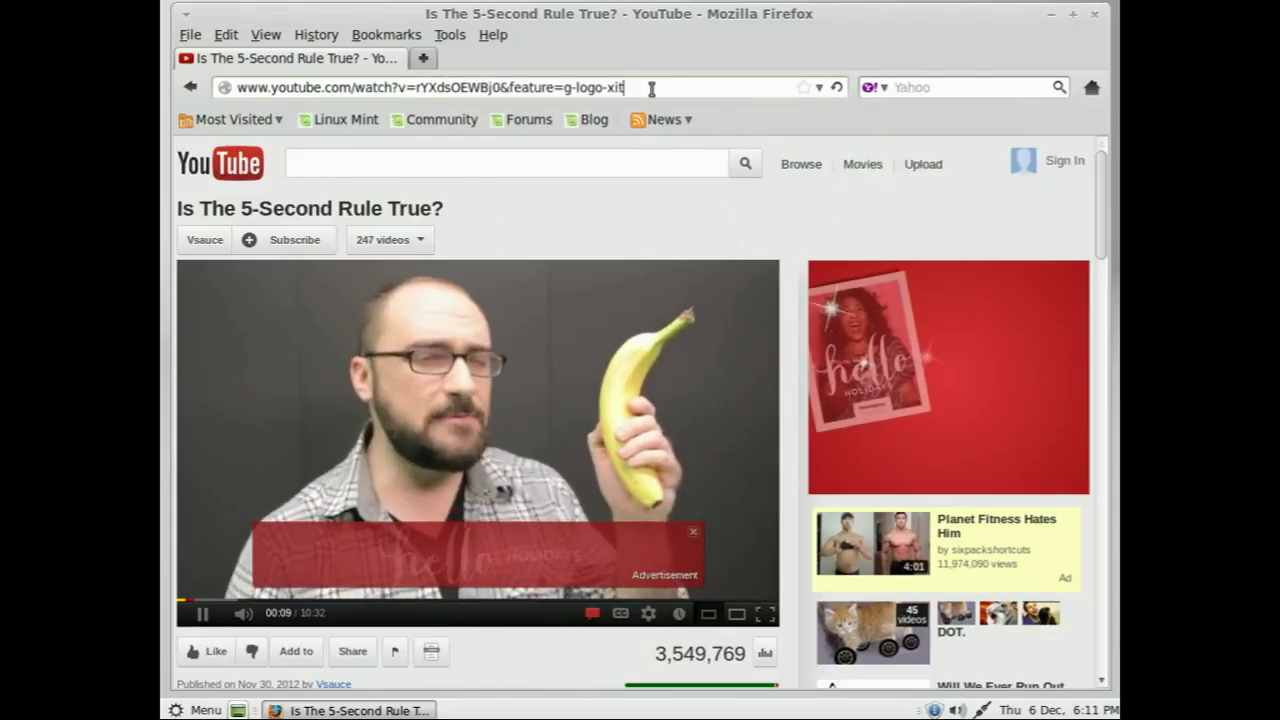
{"action": "left_click", "coordinate": [651, 89]}
{"action": "type", "text": "google.com"}
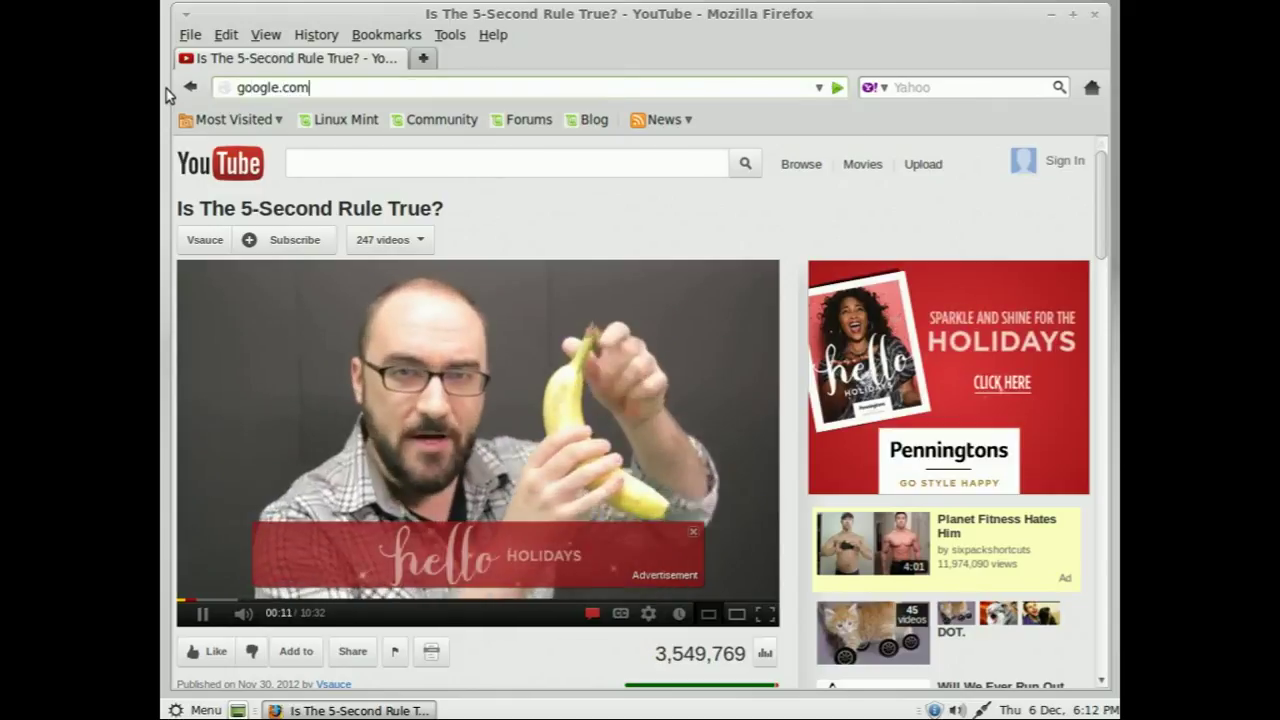
{"action": "key", "text": "Return"}
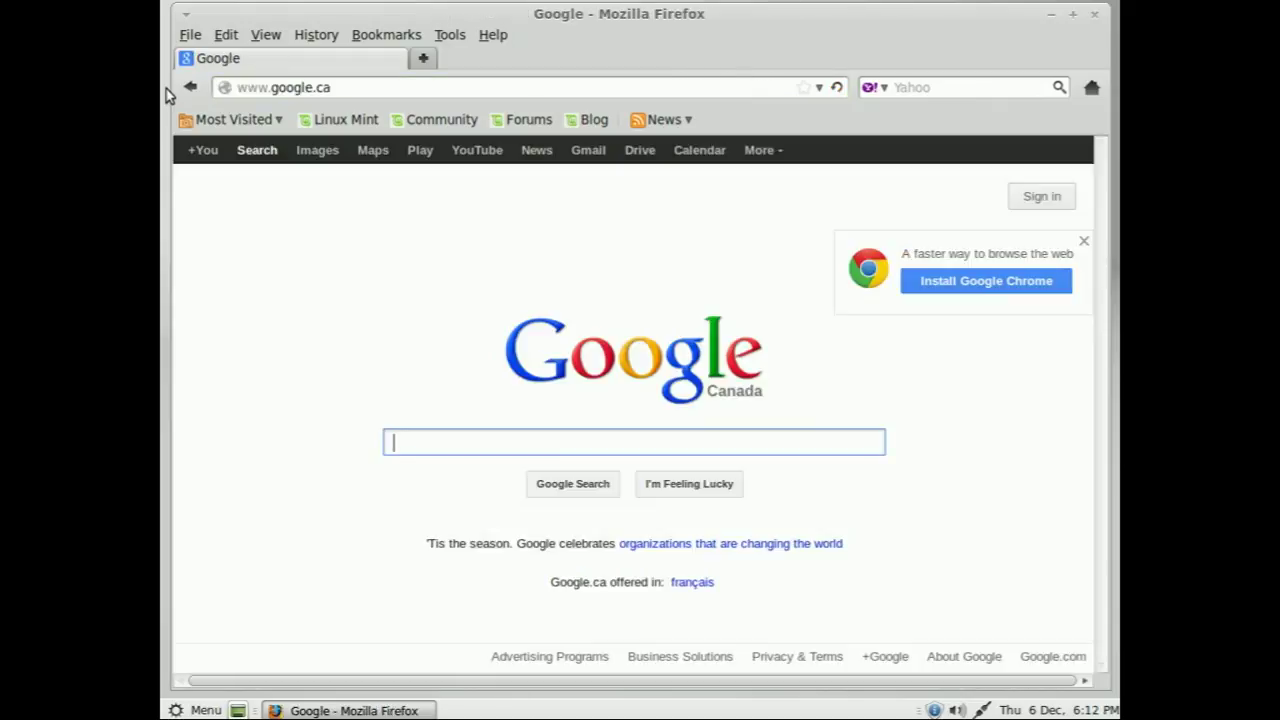
{"action": "type", "text": "test java"}
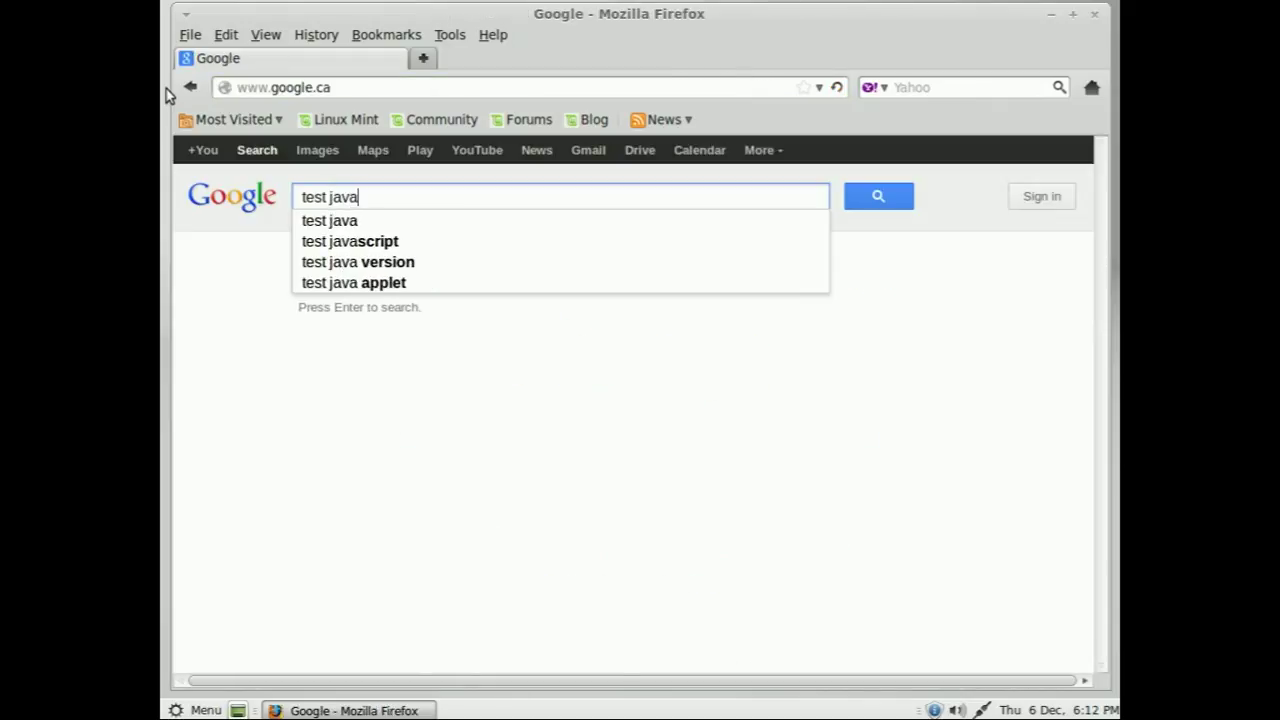
{"action": "key", "text": "Return"}
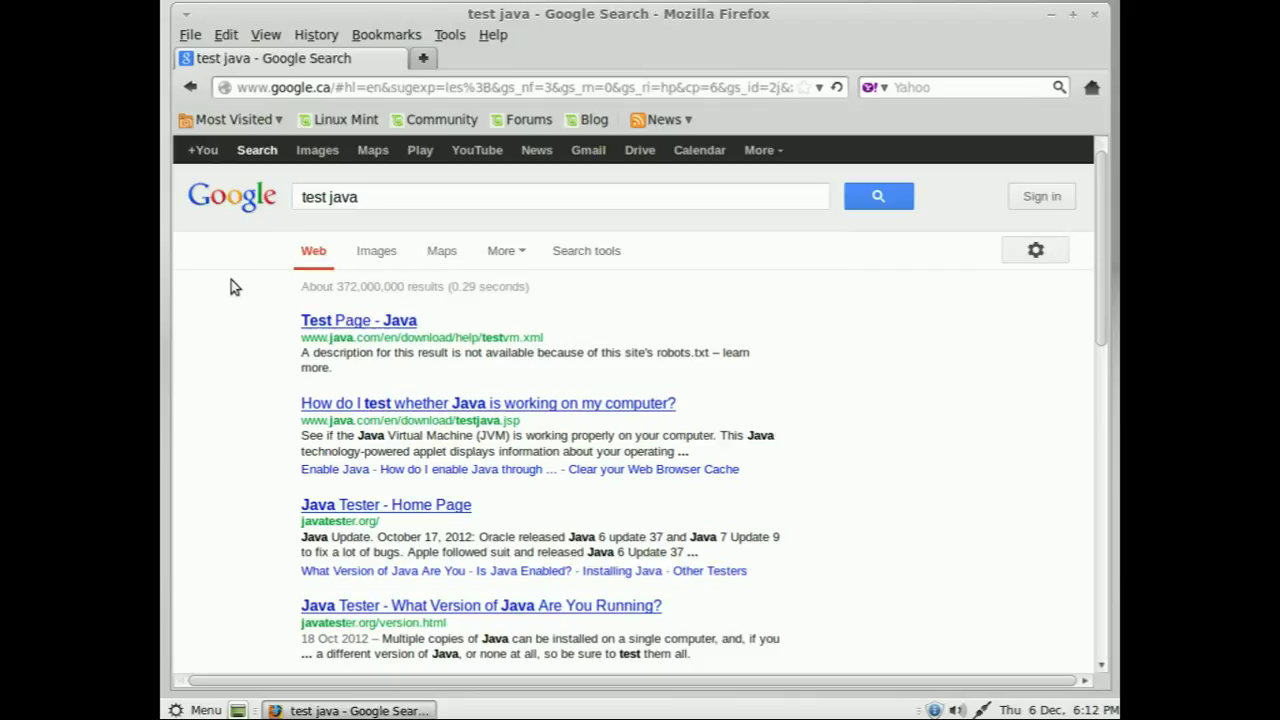
Open the "Test Page - Java" result, look over the Java test page and close the browser
{"action": "left_click", "coordinate": [306, 321]}
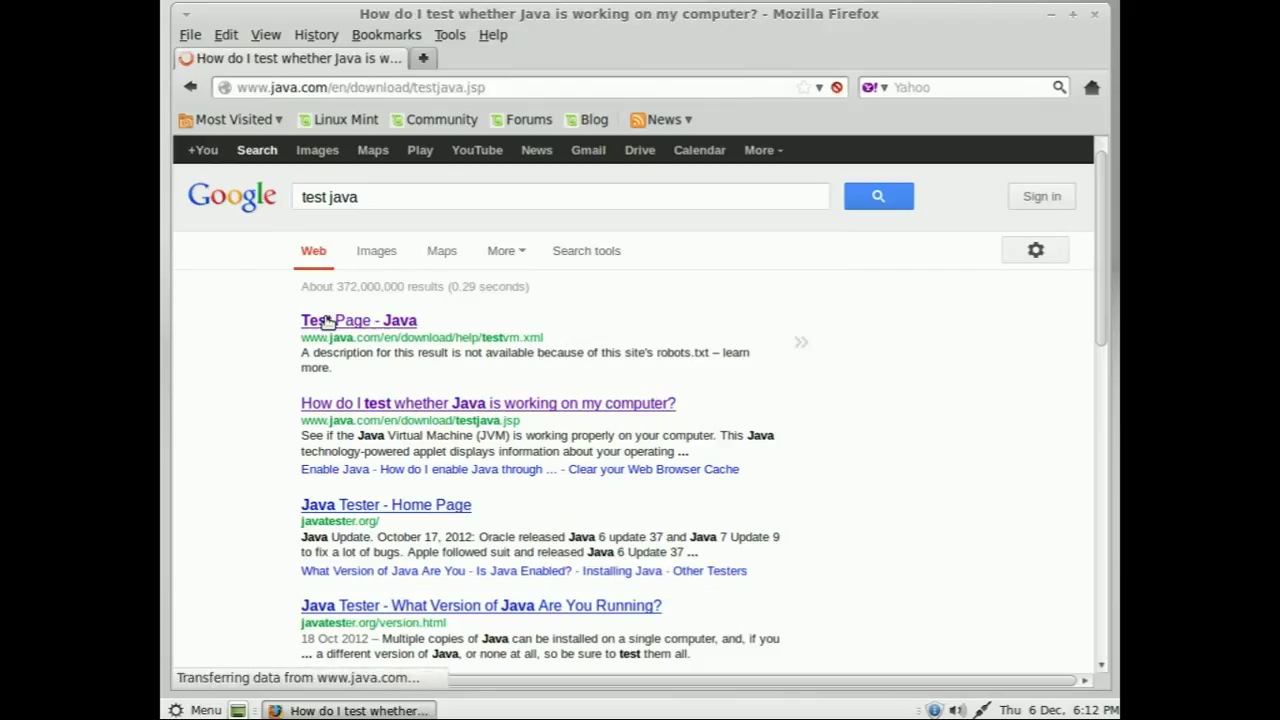
{"action": "scroll", "coordinate": [217, 410], "scroll_direction": "down", "scroll_amount": 2}
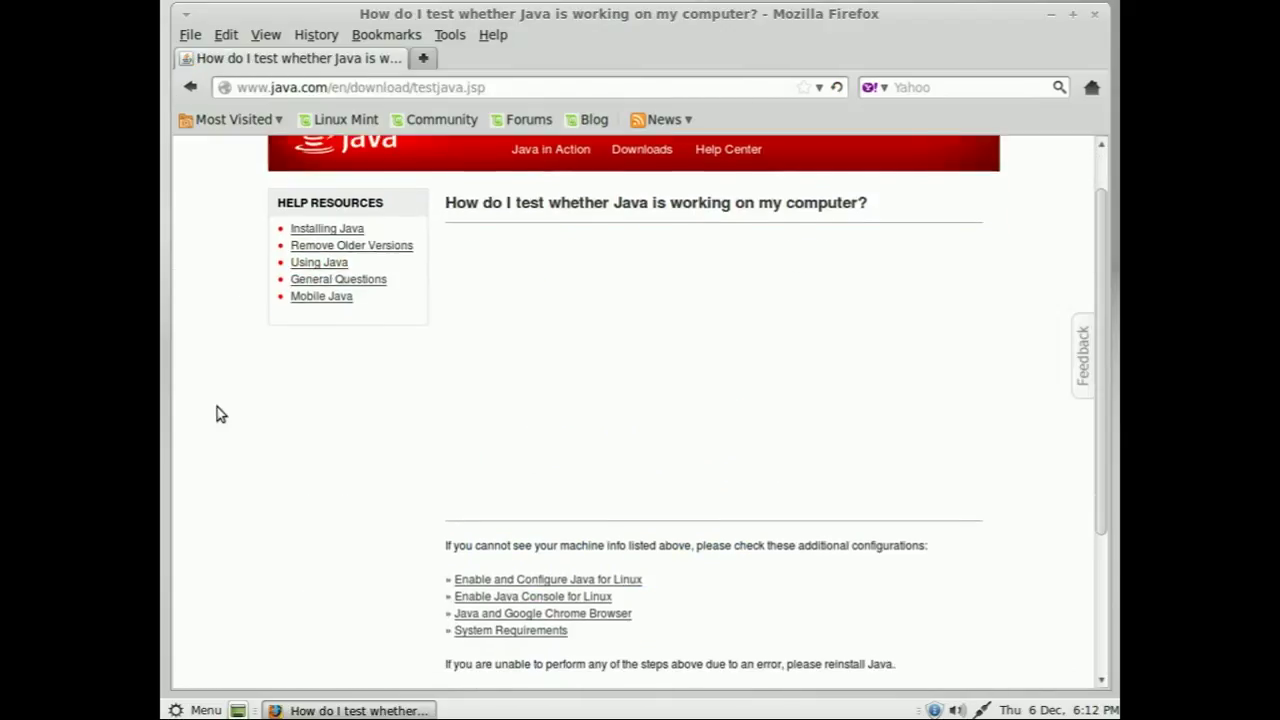
{"action": "scroll", "coordinate": [217, 413], "scroll_direction": "up", "scroll_amount": 2}
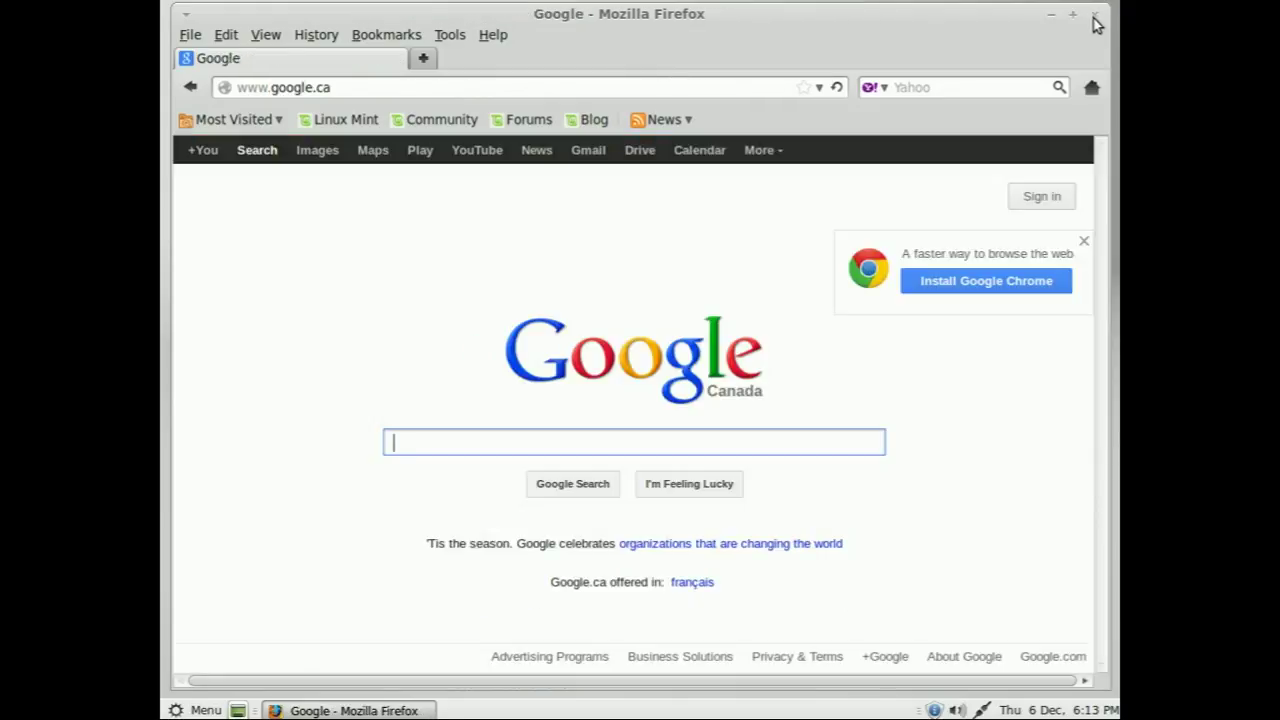
{"action": "left_click", "coordinate": [1093, 14]}
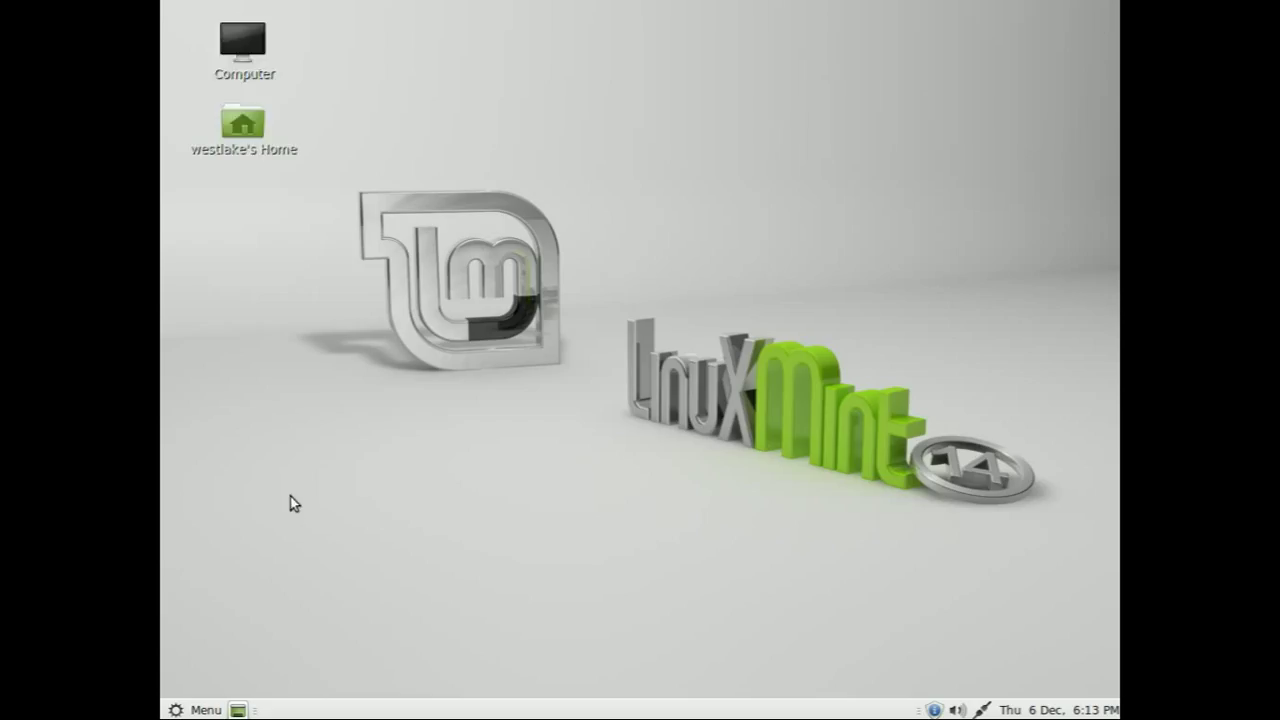
Open a terminal and switch to the root account with su -, entering the root password
{"action": "left_click", "coordinate": [180, 712]}
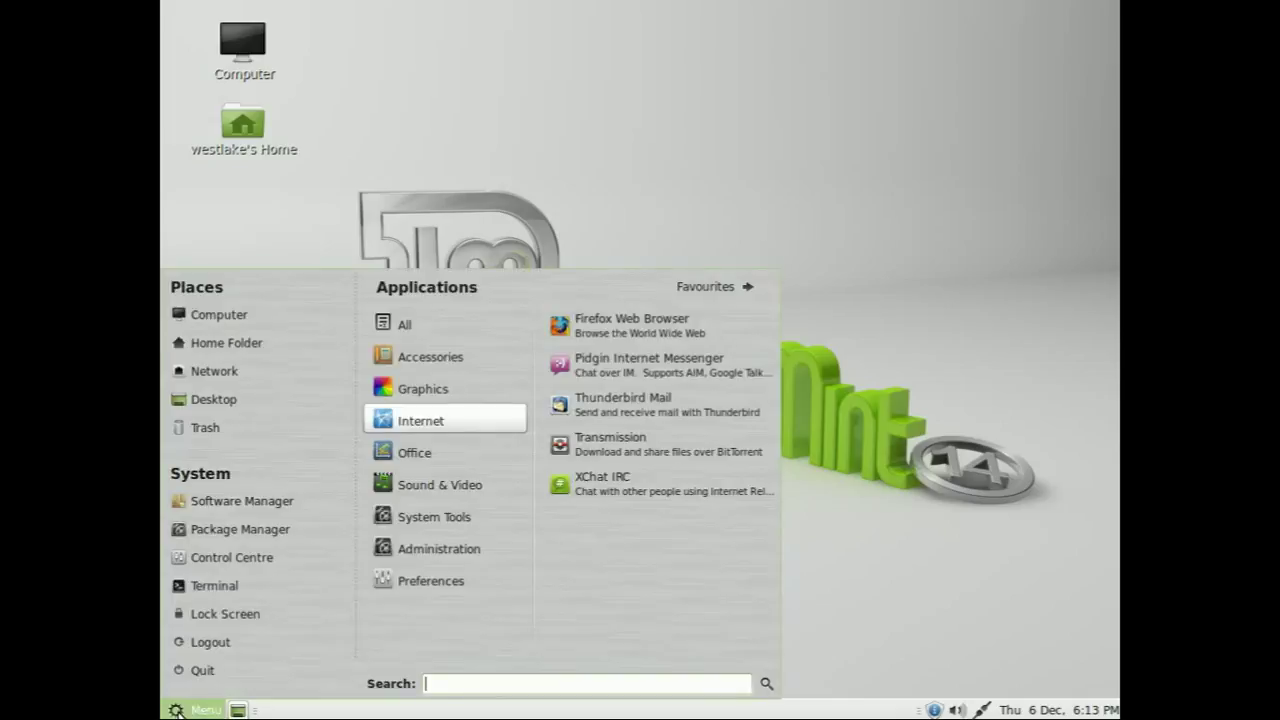
{"action": "left_click", "coordinate": [210, 585]}
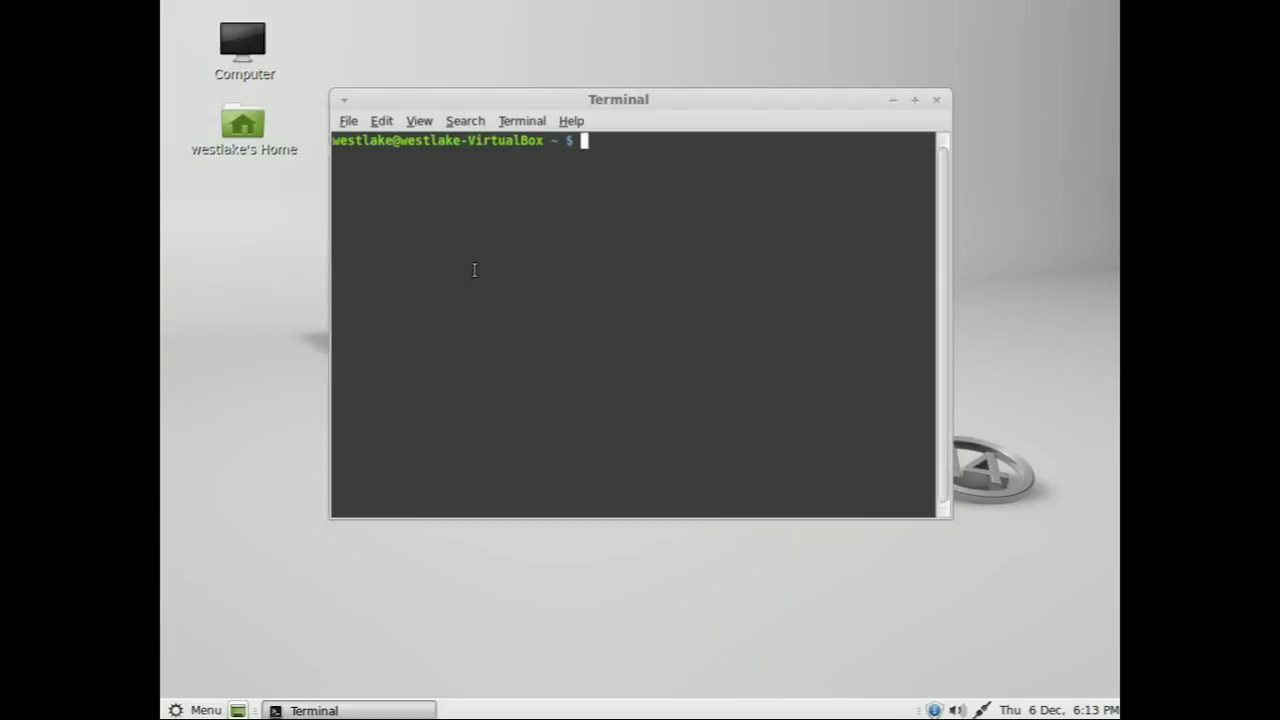
{"action": "type", "text": "su -"}
{"action": "key", "text": "Return"}
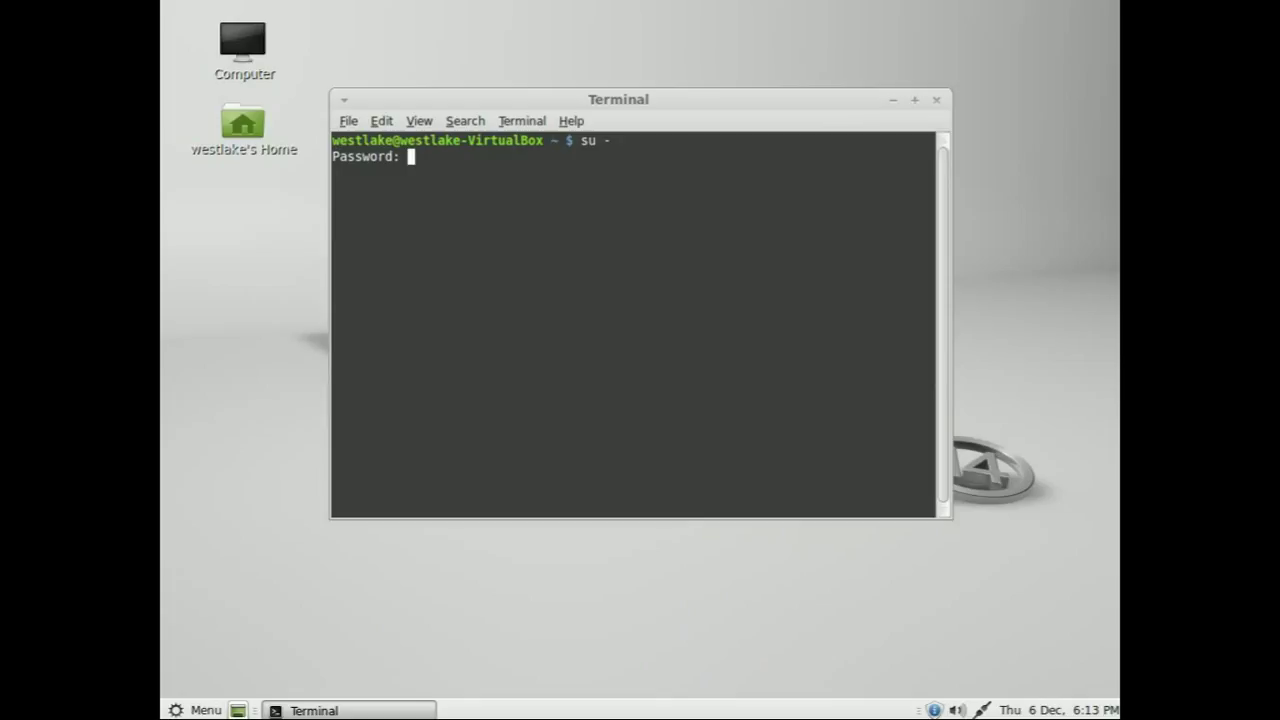
{"action": "key", "text": "Return"}
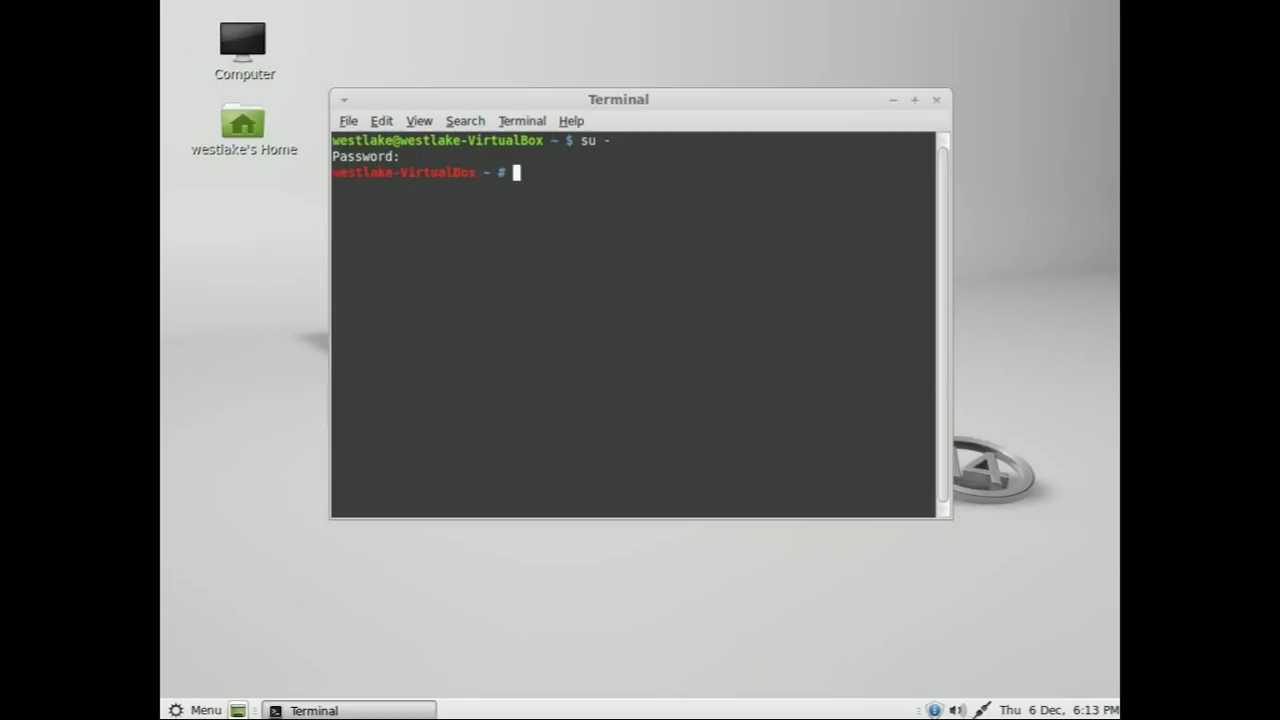